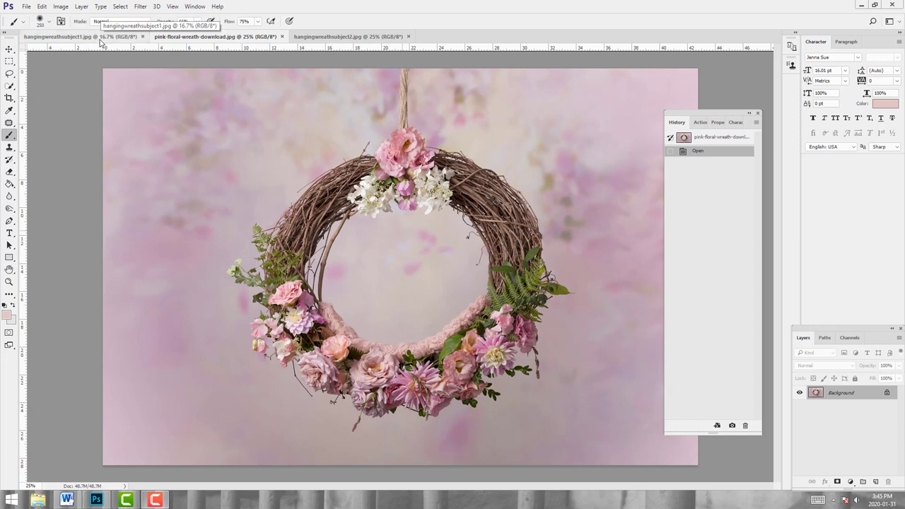
Compare the two newborn photos with the pink floral wreath image, checking pose, blanket and fit inside the wreath.
left_click(101, 39)
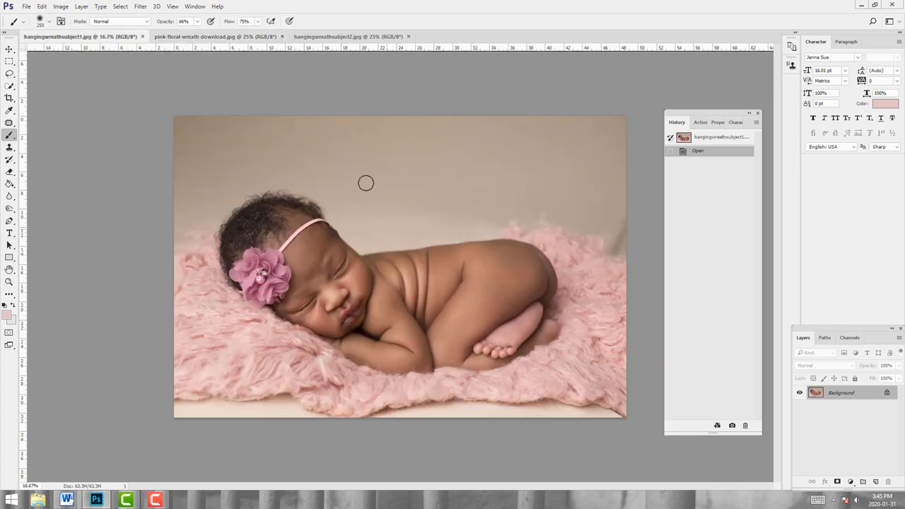
left_click(254, 38)
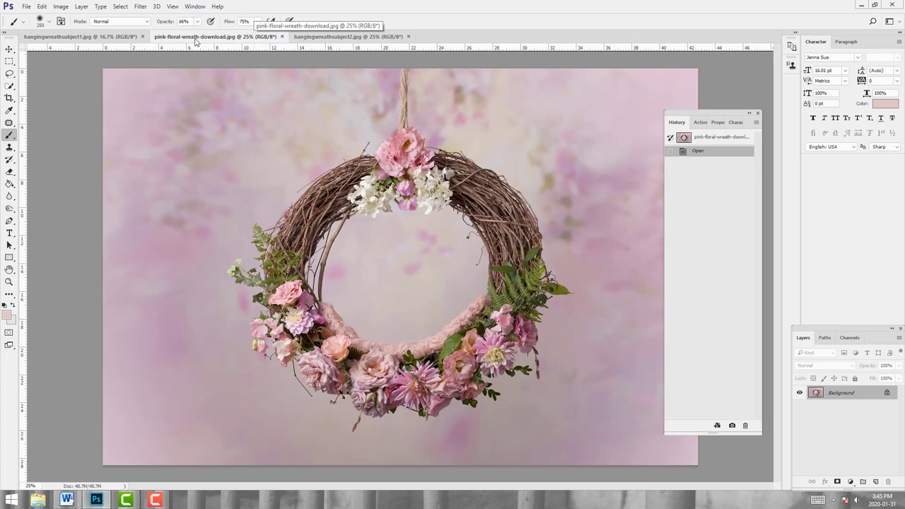
left_click(78, 36)
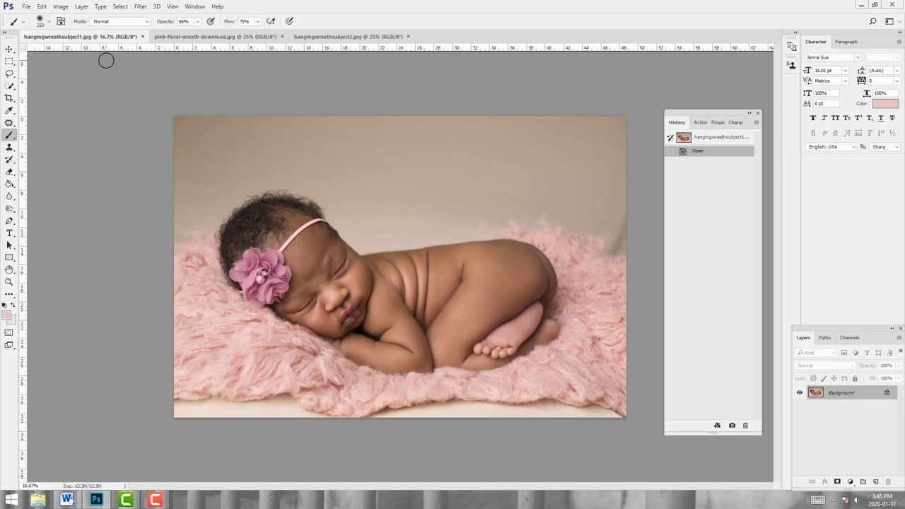
left_click(202, 36)
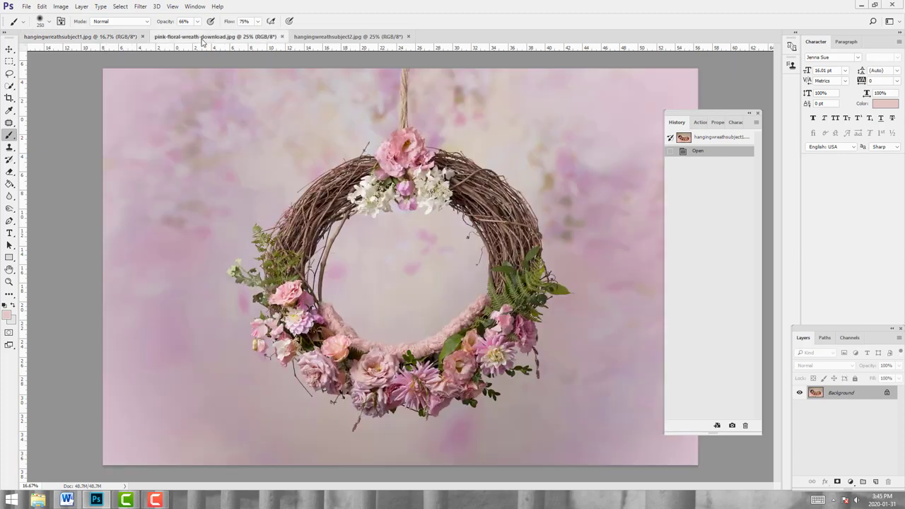
left_click(116, 38)
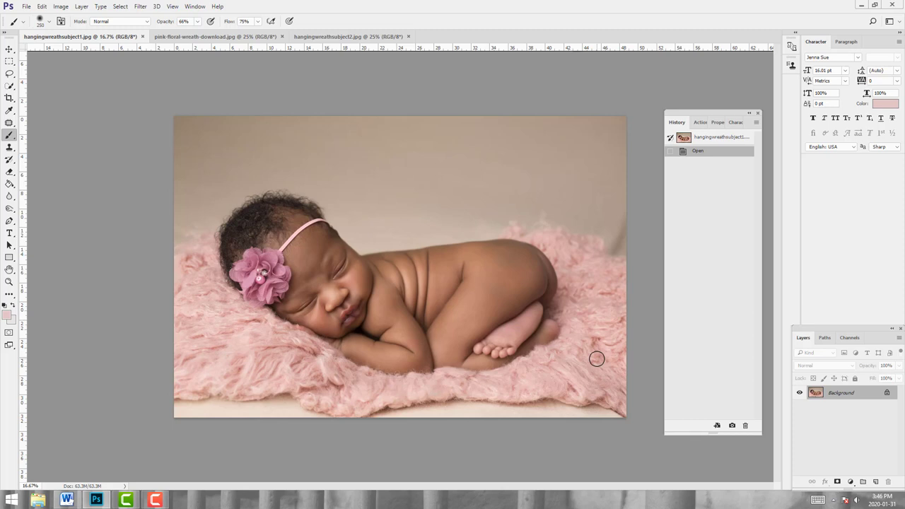
left_click(359, 37)
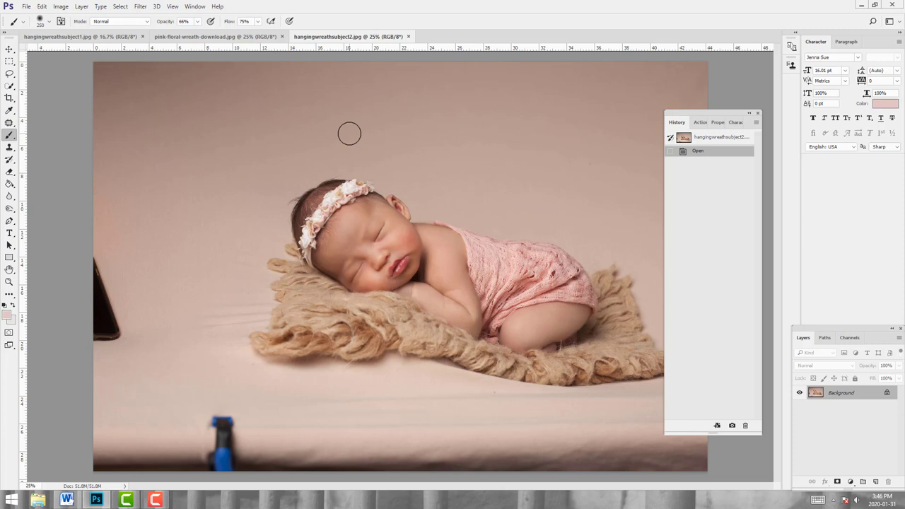
left_click(230, 38)
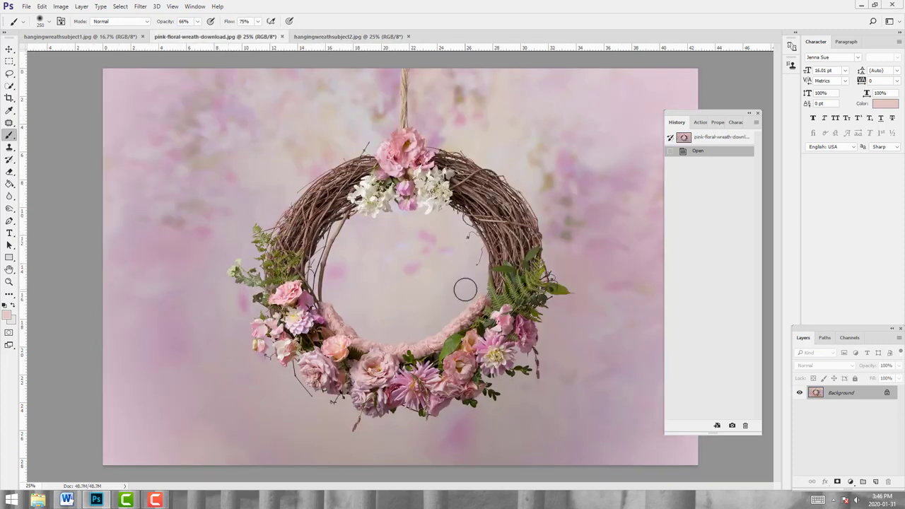
left_click(359, 38)
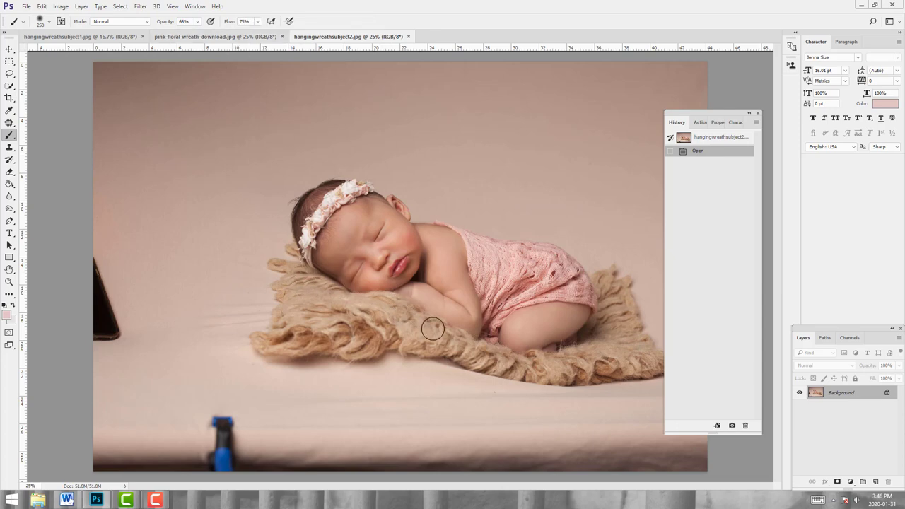
left_click(212, 36)
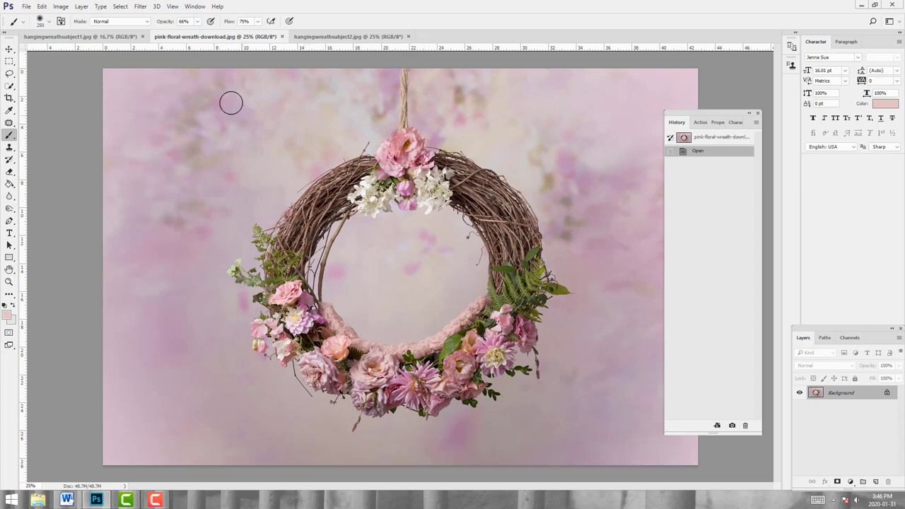
Select the baby in hangingwreathsubject1.jpg with the Quick Selection tool, from the hair down to the feet.
left_click(115, 36)
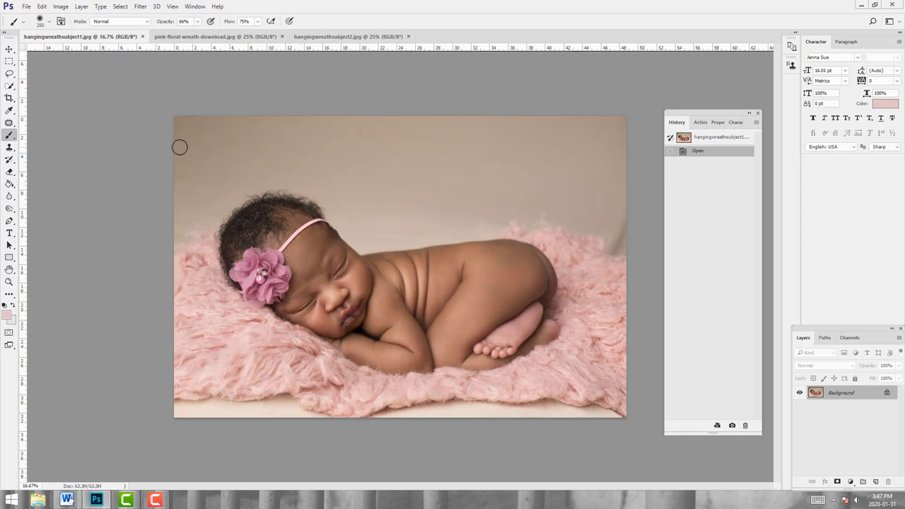
left_click(9, 86)
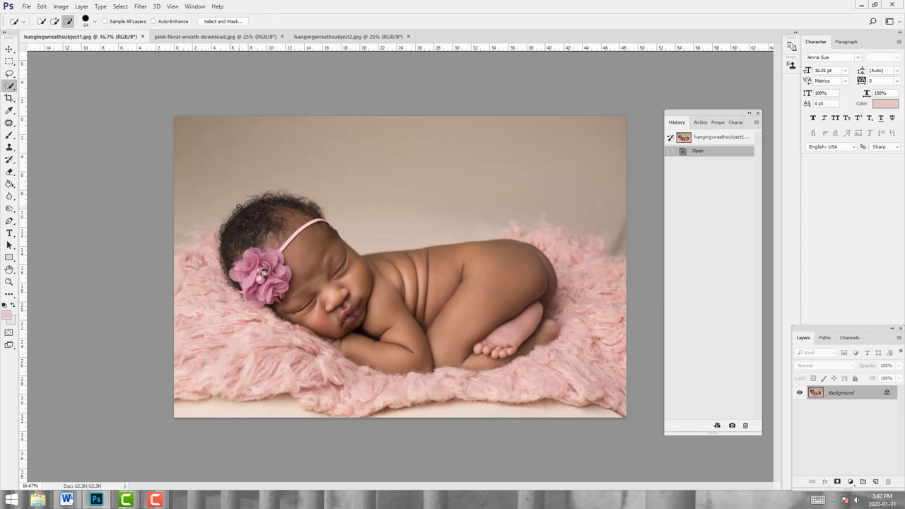
left_click_drag(246, 207, 264, 202)
mouse_move(300, 236)
left_mouse_down()
mouse_move(346, 266)
mouse_move(502, 273)
mouse_move(521, 317)
mouse_move(552, 333)
mouse_move(535, 351)
mouse_move(498, 363)
left_mouse_up()
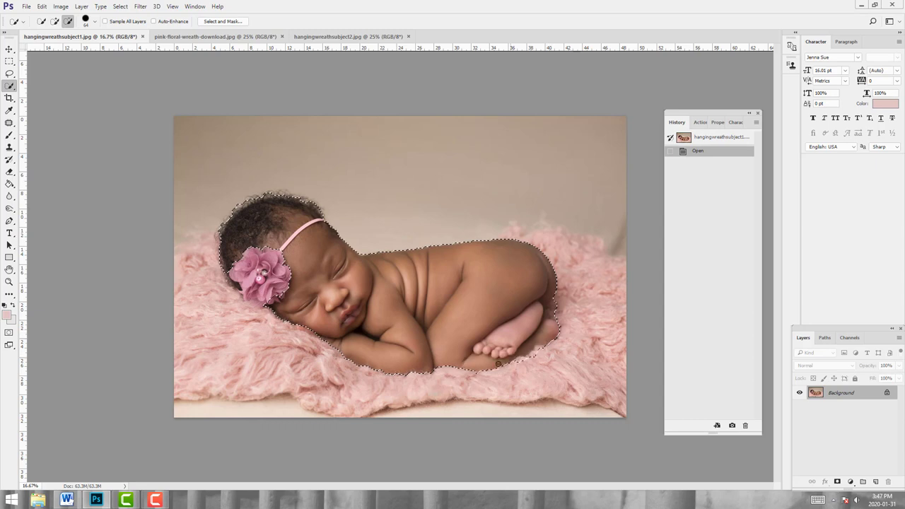
Subtract the surplus pink blanket from the baby's selection and add the edge beside the headband back to it.
mouse_move(425, 366)
left_mouse_down()
mouse_move(350, 364)
mouse_move(275, 318)
mouse_move(241, 269)
mouse_move(243, 302)
left_mouse_up()
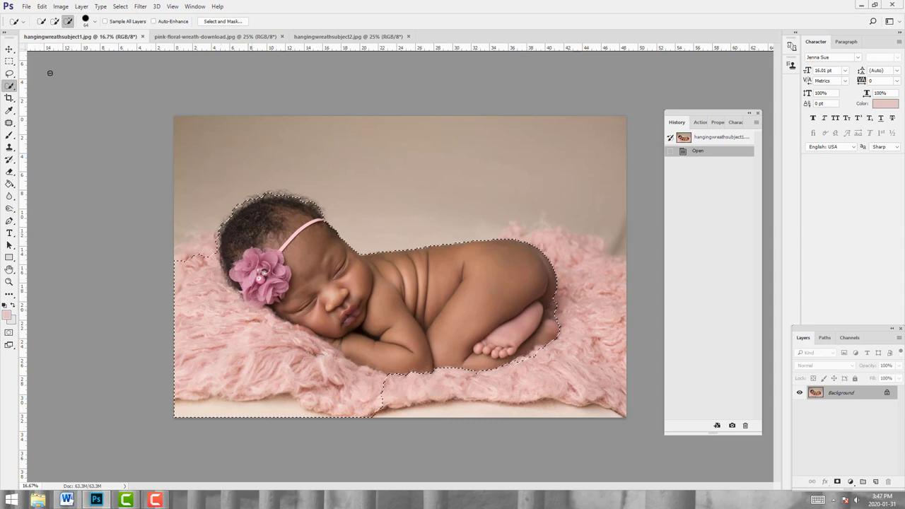
left_click_drag(49, 72, 51, 70)
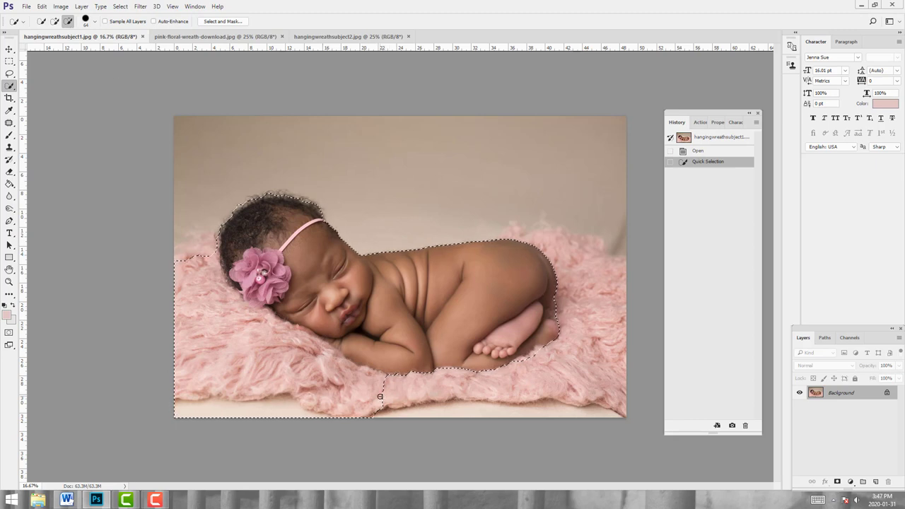
mouse_move(377, 396)
left_mouse_down()
mouse_move(321, 382)
mouse_move(208, 314)
mouse_move(181, 270)
mouse_move(200, 258)
mouse_move(159, 204)
left_mouse_up()
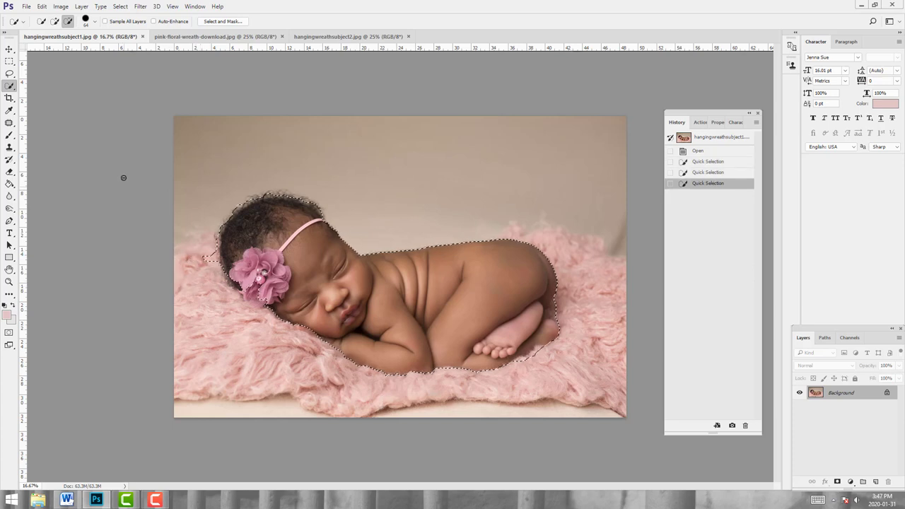
left_click(55, 21)
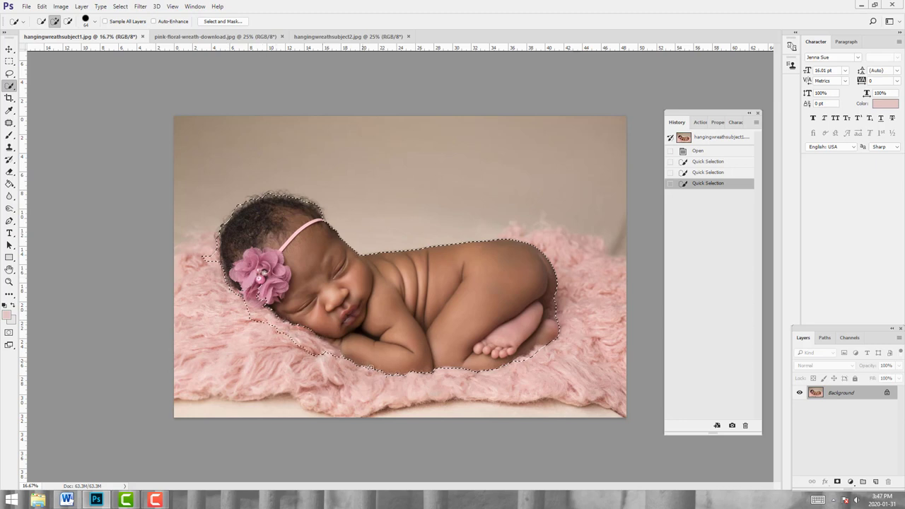
left_click(326, 223)
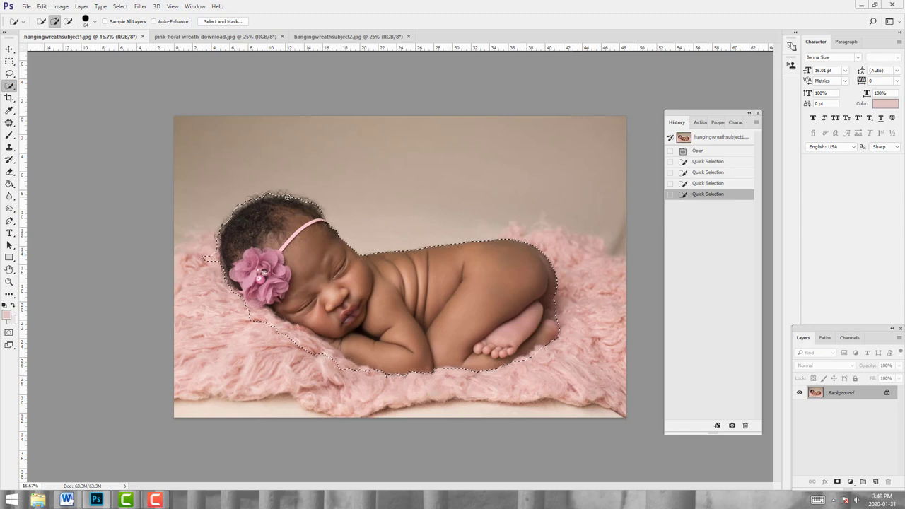
Refine the baby's hair edge in Select and Mask with a 1.1 px feather and output the selection as a layer mask.
left_click(204, 22)
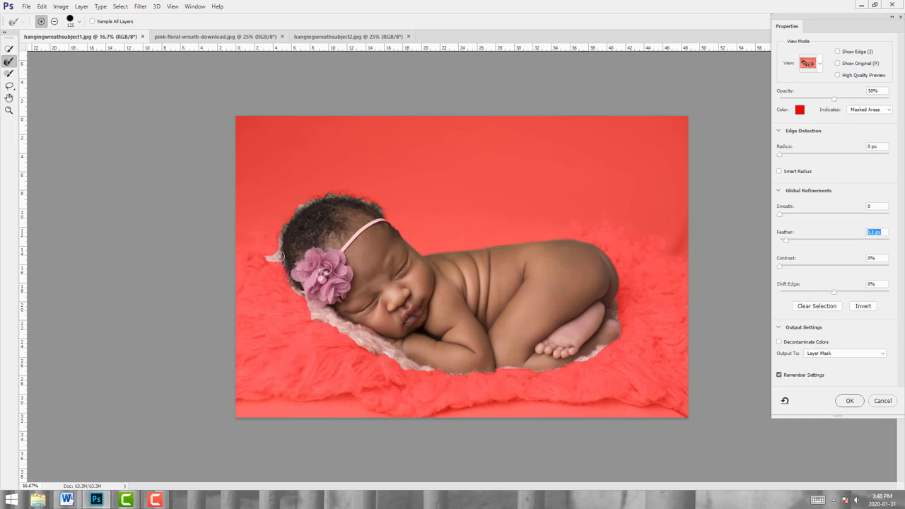
mouse_move(280, 243)
left_mouse_down()
mouse_move(295, 210)
mouse_move(324, 196)
mouse_move(355, 196)
mouse_move(382, 213)
left_mouse_up()
left_click(851, 401)
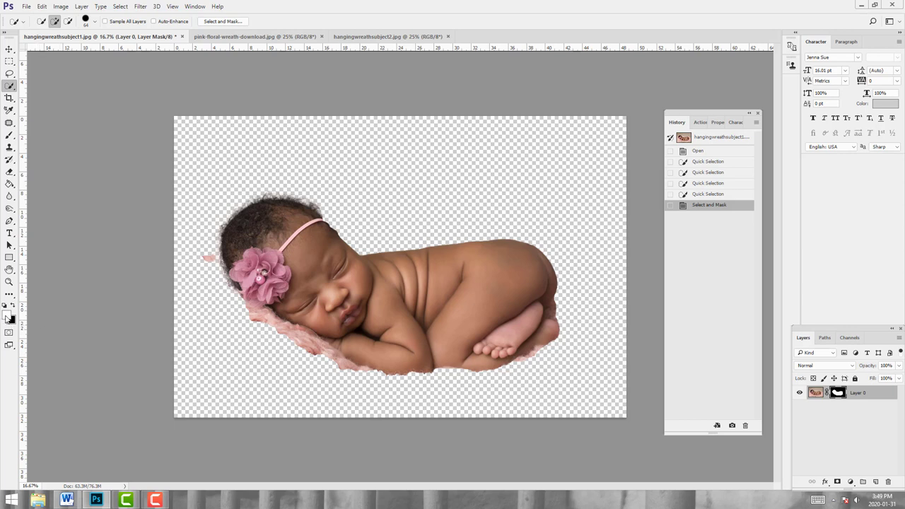
Paint white on the layer mask with the Brush at 100% opacity and 100% flow to restore a soft rim of pink blanket around the baby.
left_click(9, 135)
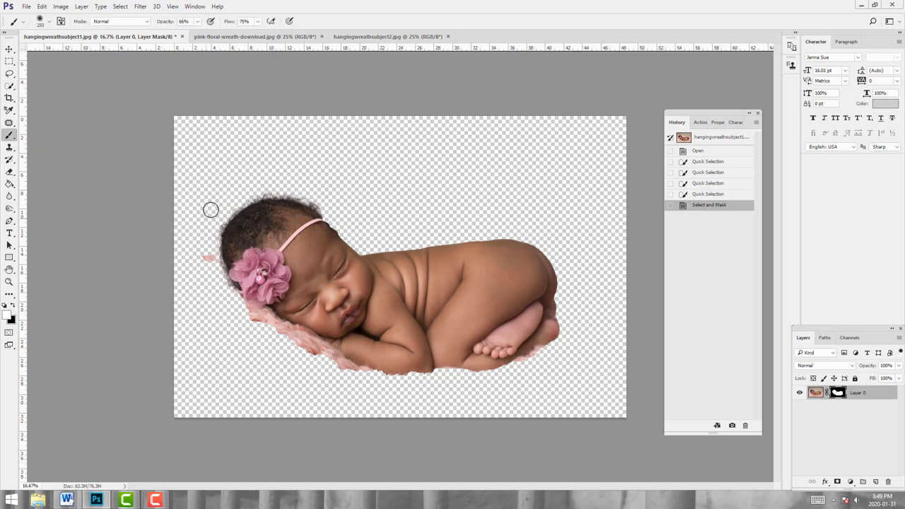
left_click(197, 22)
left_click_drag(198, 34, 374, 340)
left_click(258, 21)
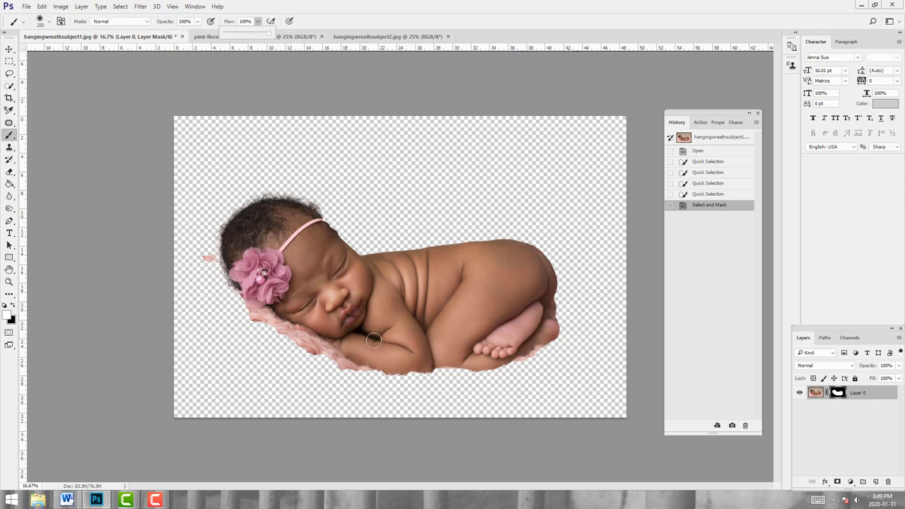
left_click(365, 346)
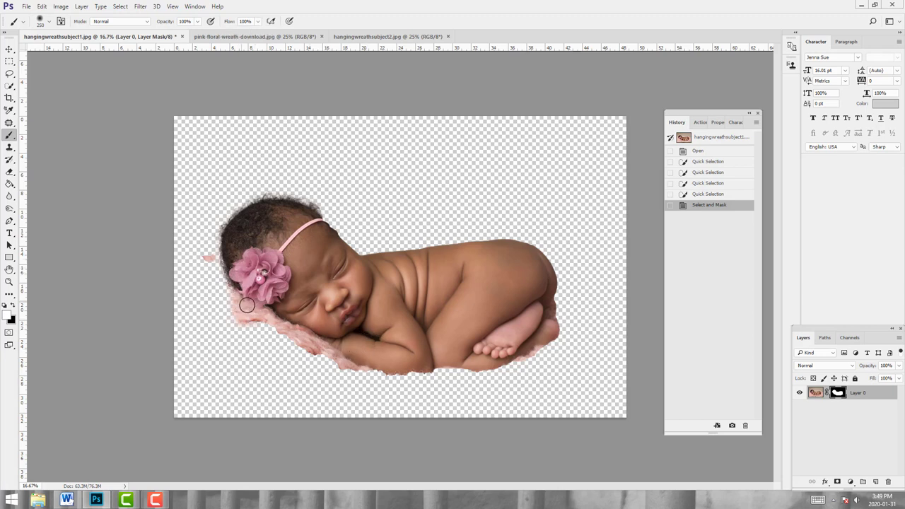
mouse_move(229, 298)
left_mouse_down()
mouse_move(208, 267)
mouse_move(231, 286)
mouse_move(223, 305)
mouse_move(236, 317)
mouse_move(207, 288)
mouse_move(208, 269)
mouse_move(197, 269)
mouse_move(233, 324)
mouse_move(260, 328)
mouse_move(246, 331)
mouse_move(314, 376)
mouse_move(333, 377)
mouse_move(317, 354)
mouse_move(351, 363)
mouse_move(337, 377)
mouse_move(453, 377)
mouse_move(462, 387)
mouse_move(468, 381)
mouse_move(457, 373)
mouse_move(423, 377)
mouse_move(520, 372)
mouse_move(505, 369)
mouse_move(565, 325)
mouse_move(562, 287)
mouse_move(536, 258)
mouse_move(558, 283)
mouse_move(560, 321)
mouse_move(571, 310)
mouse_move(570, 345)
mouse_move(505, 386)
mouse_move(421, 393)
mouse_move(434, 393)
mouse_move(305, 377)
mouse_move(483, 395)
mouse_move(534, 375)
mouse_move(561, 319)
mouse_move(561, 294)
mouse_move(572, 300)
mouse_move(569, 335)
mouse_move(503, 391)
mouse_move(425, 400)
mouse_move(321, 375)
mouse_move(257, 345)
mouse_move(377, 328)
left_mouse_up()
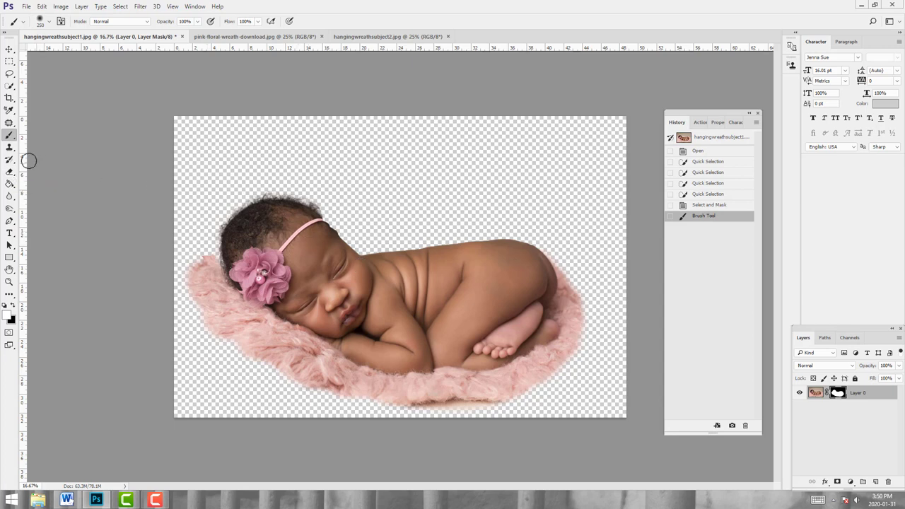
left_click(10, 171)
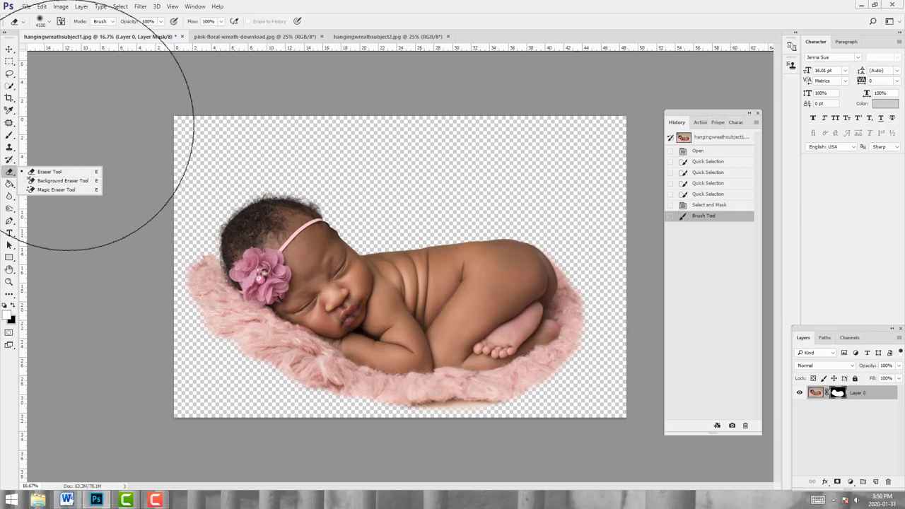
left_click(42, 172)
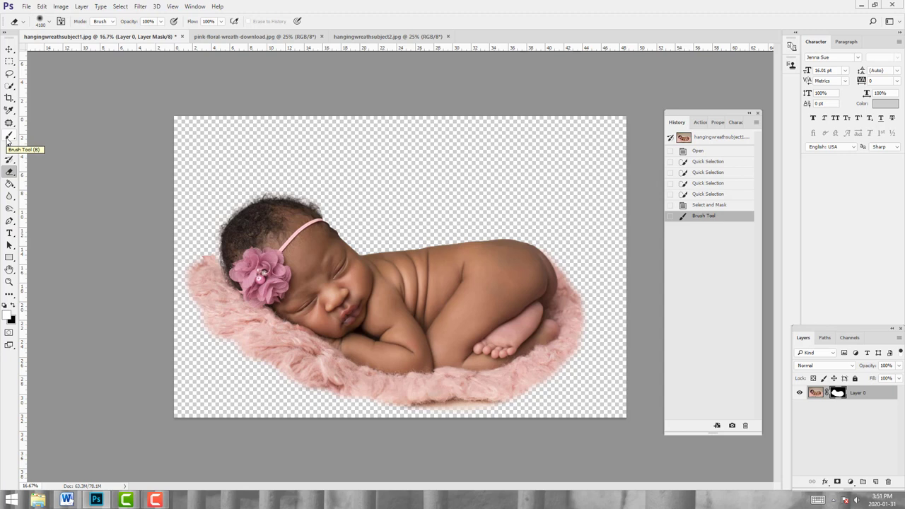
Move the masked baby layer into pink-floral-wreath-download.jpg and position it over the wreath.
left_click(11, 50)
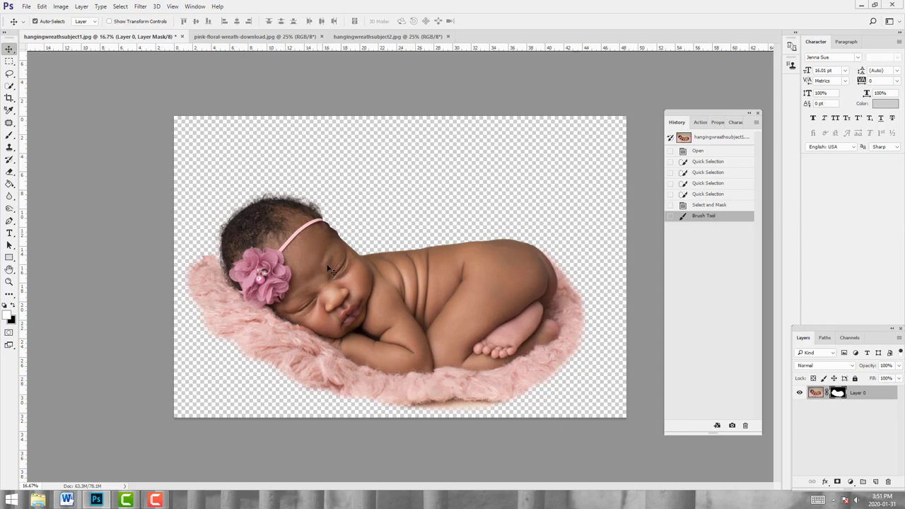
left_click_drag(338, 283, 353, 262)
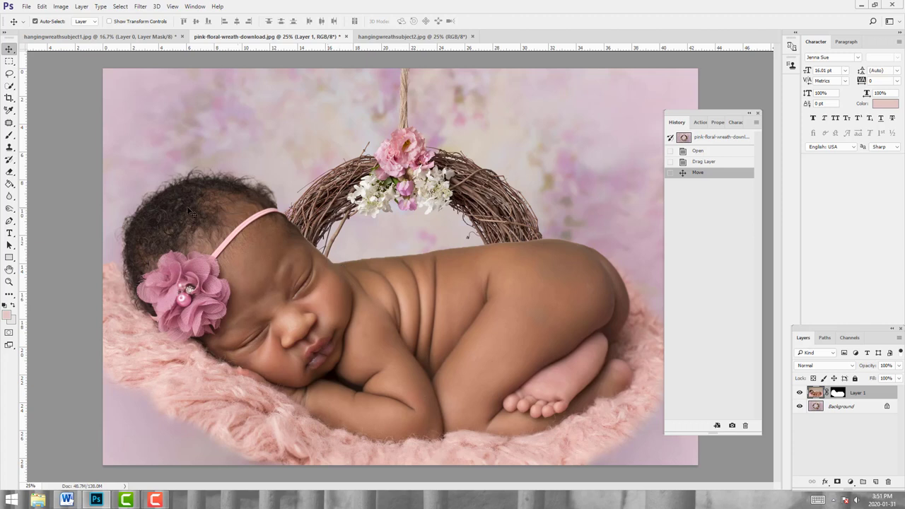
left_click_drag(189, 212, 191, 193)
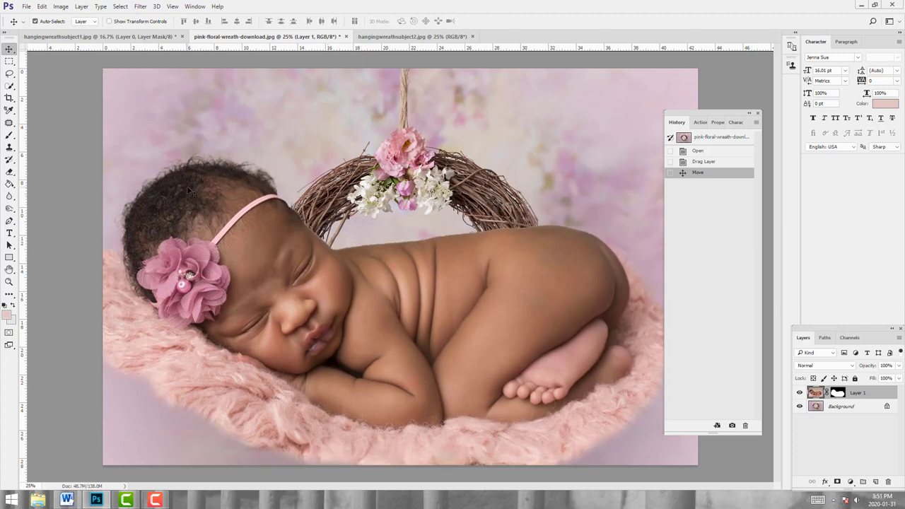
left_click_drag(243, 263, 275, 229)
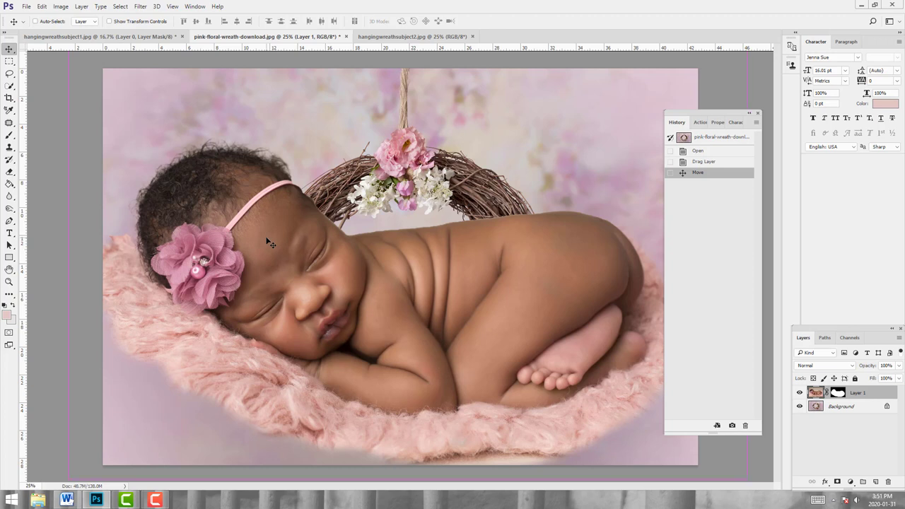
Scale the baby layer proportionally with Free Transform to about 27.6% and place it on the fur inside the wreath.
key("ctrl+t")
left_click_drag(287, 237, 315, 320)
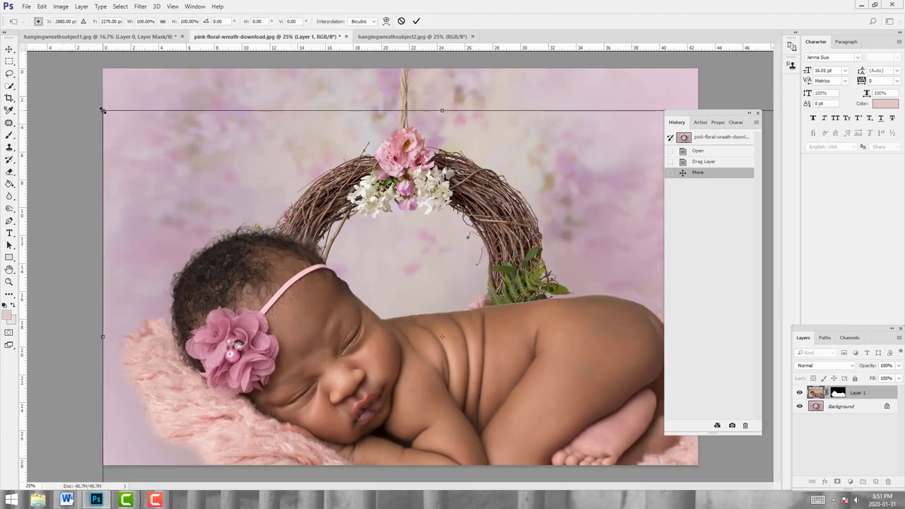
left_click_drag(103, 111, 476, 359)
left_click_drag(502, 398, 216, 139)
left_click_drag(172, 102, 270, 207)
left_click_drag(364, 256, 382, 314)
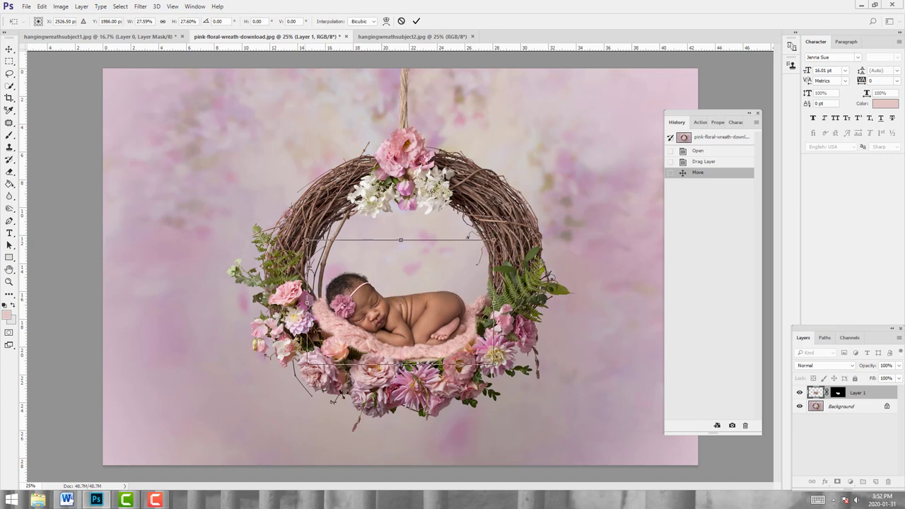
Scale the baby layer to 28.42%, rotate it -6.20 degrees, nudge it into the wreath's curve and apply the transform.
left_click_drag(308, 241, 302, 237)
left_click_drag(503, 381, 510, 364)
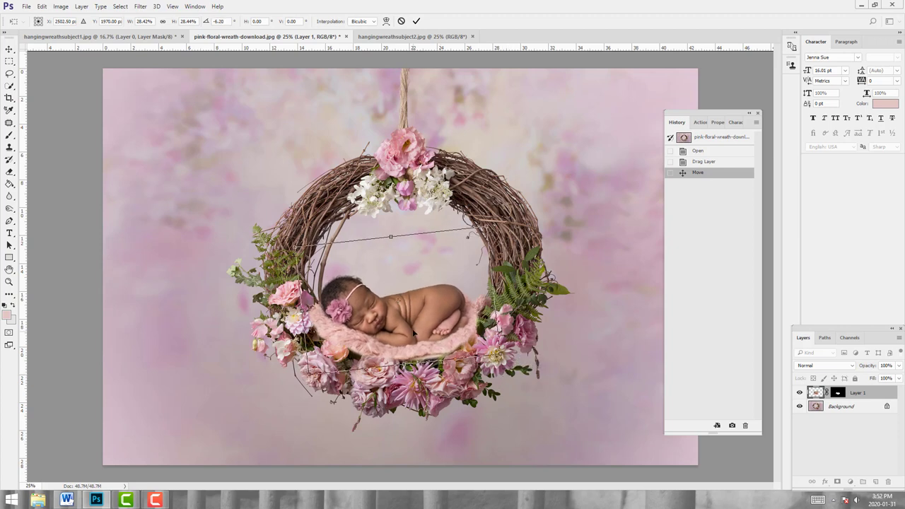
mouse_move(417, 338)
left_mouse_down()
mouse_move(407, 262)
mouse_move(413, 335)
left_mouse_up()
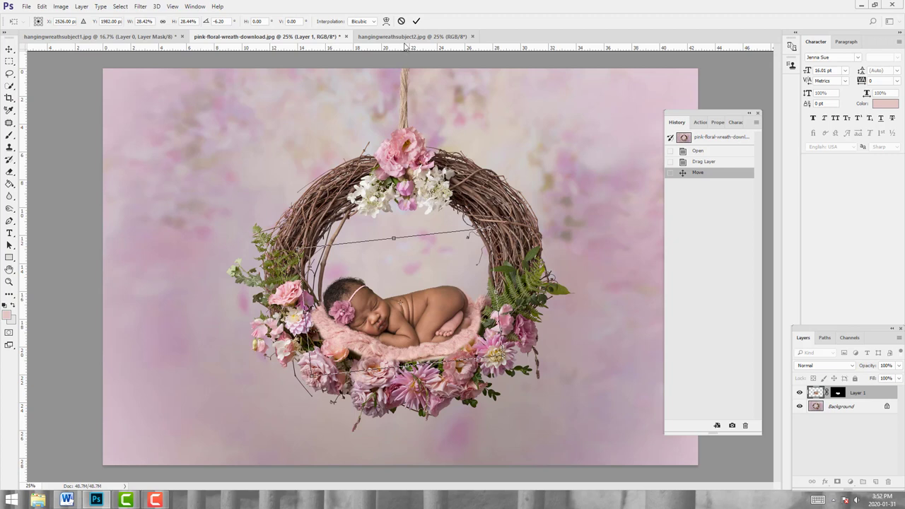
left_click(416, 21)
key("ctrl+i")
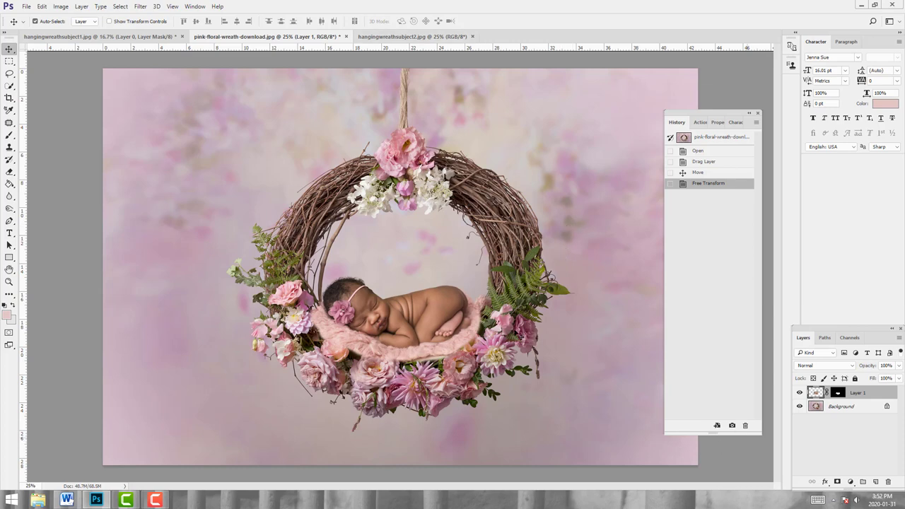
Target the baby layer's mask and ready the Brush tool with black as the foreground colour.
left_click(9, 282)
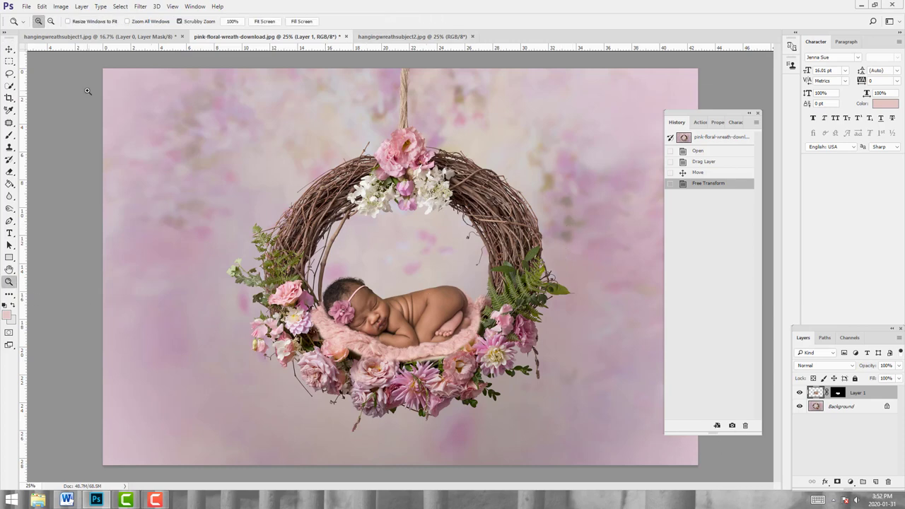
left_click_drag(454, 333, 497, 288)
left_click(498, 288)
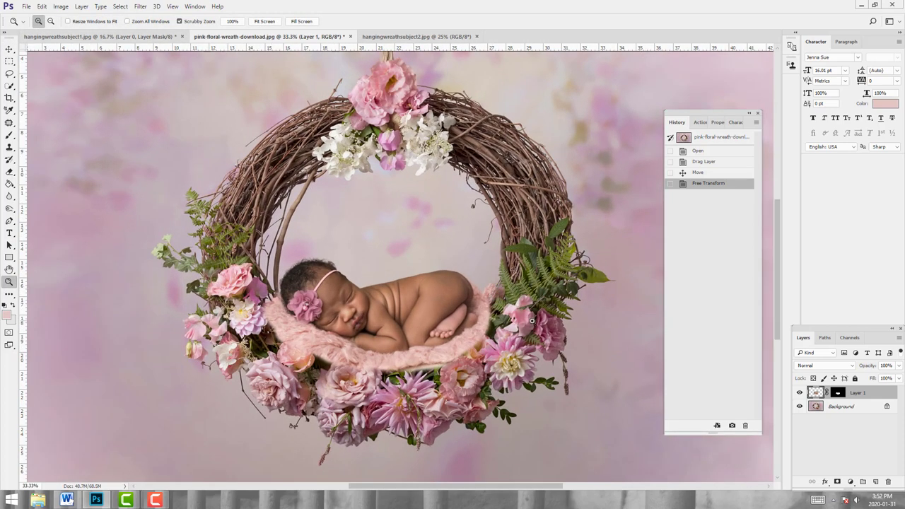
left_click(532, 321)
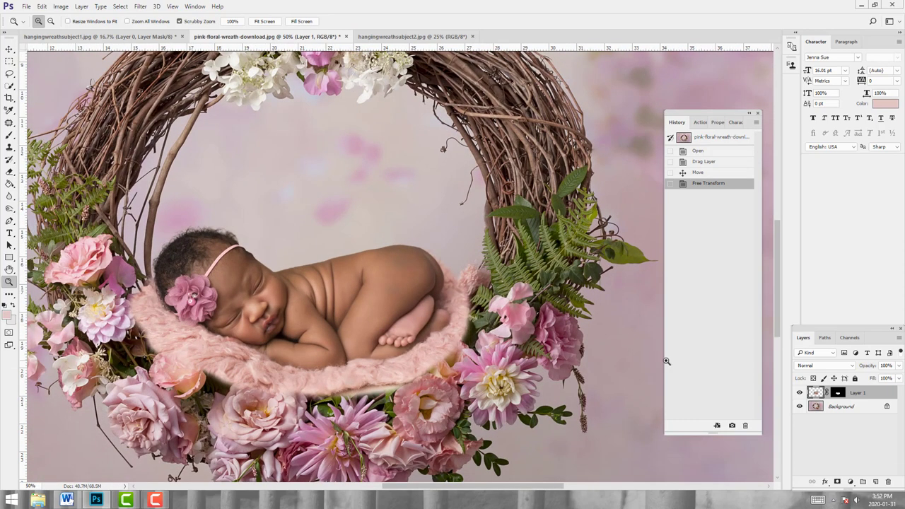
left_click_drag(504, 330, 536, 304)
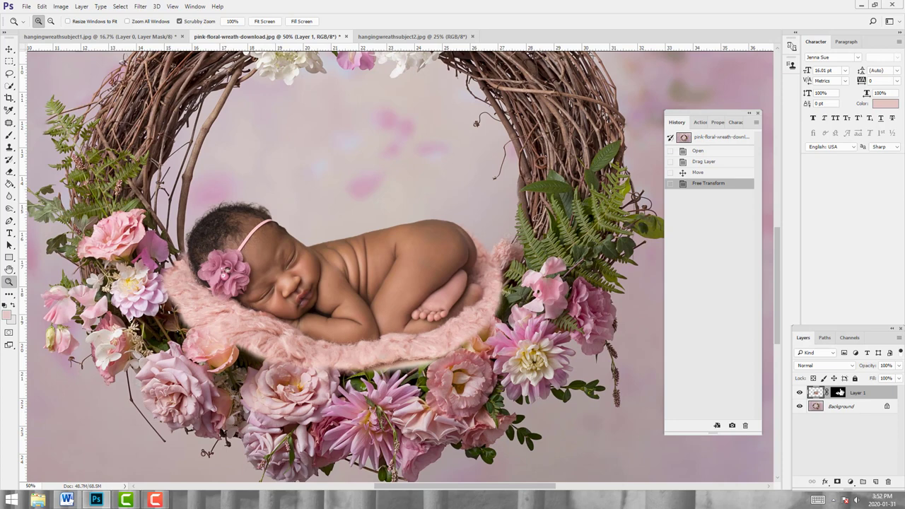
left_click(838, 393)
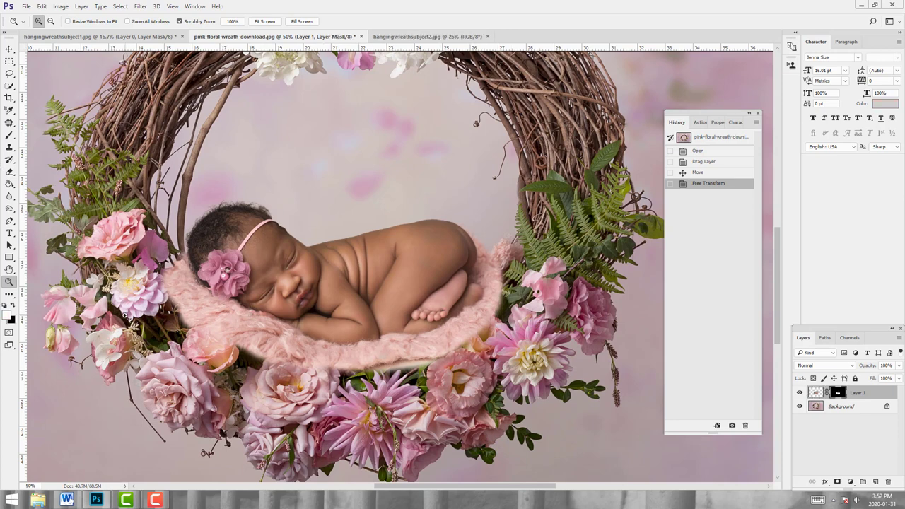
left_click(13, 306)
left_click(10, 135)
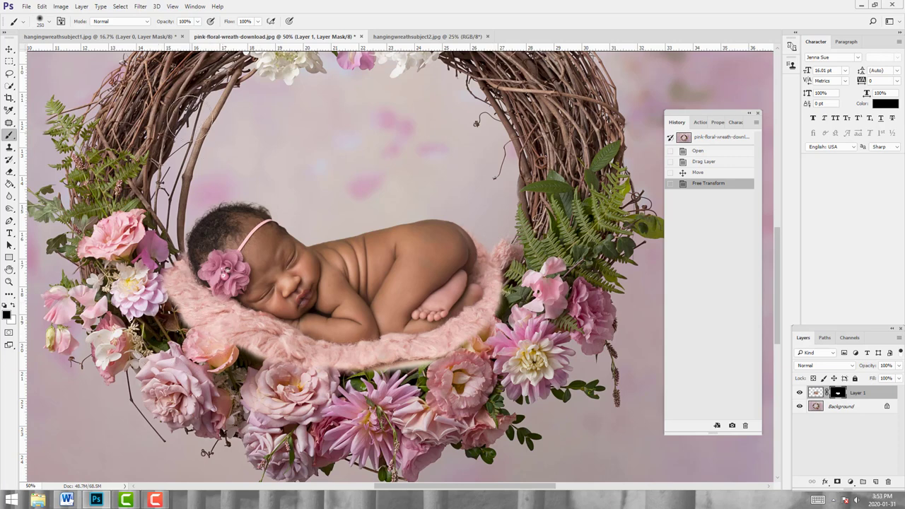
Set the Brush to 35% opacity and 35% flow.
left_click(198, 27)
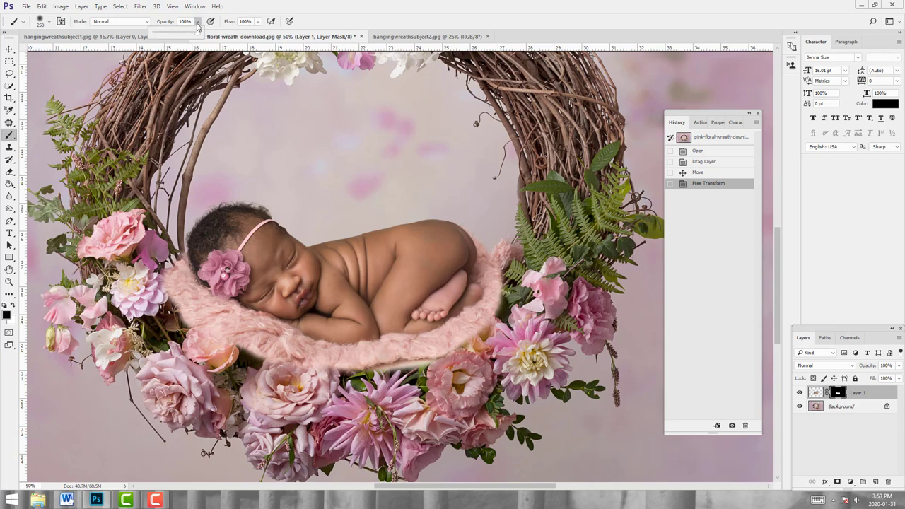
left_click_drag(198, 28, 166, 36)
left_click(258, 22)
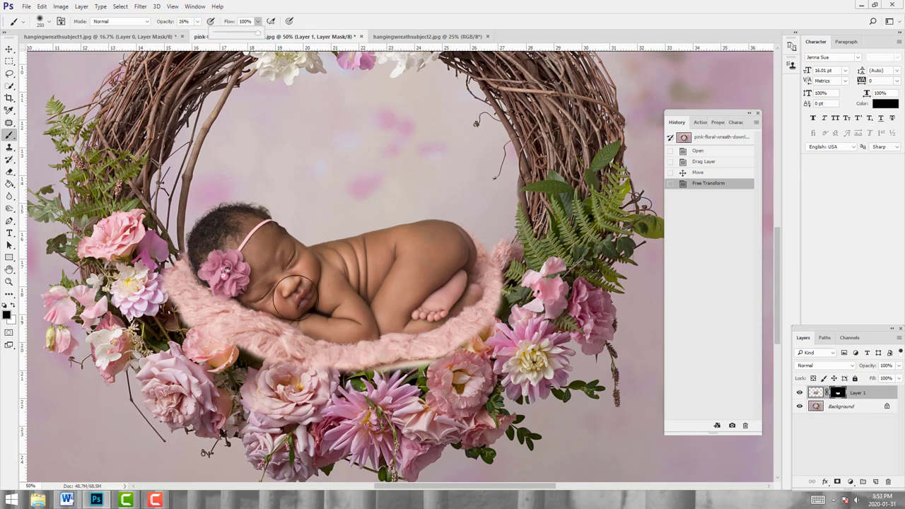
left_click_drag(238, 35, 203, 37)
left_click(198, 21)
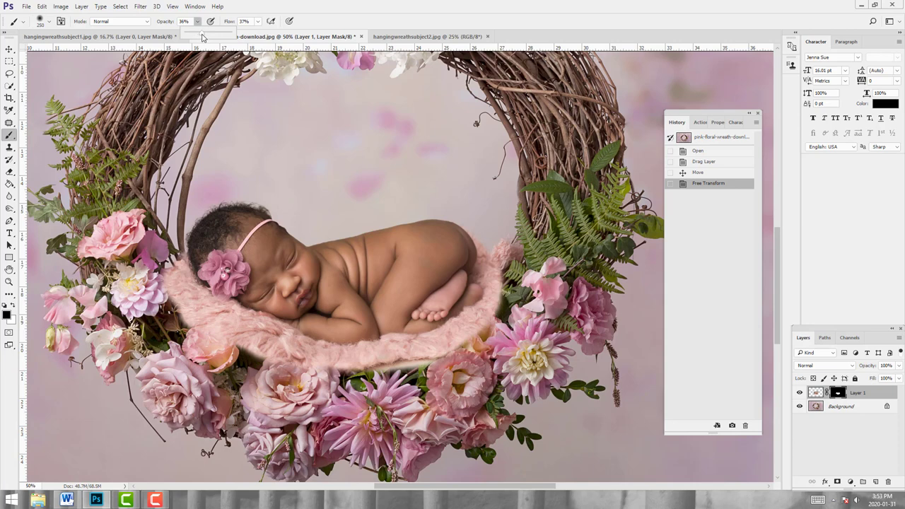
left_click(259, 22)
left_click_drag(258, 36, 256, 36)
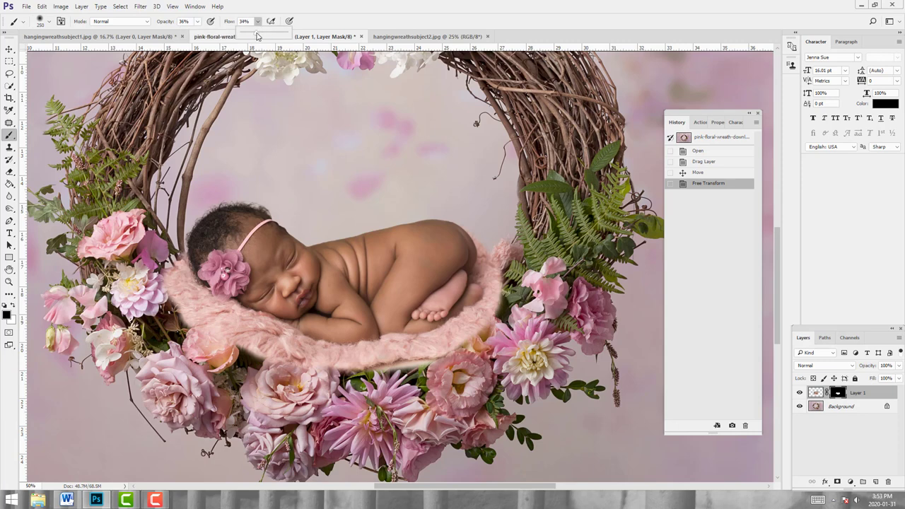
left_click(184, 22)
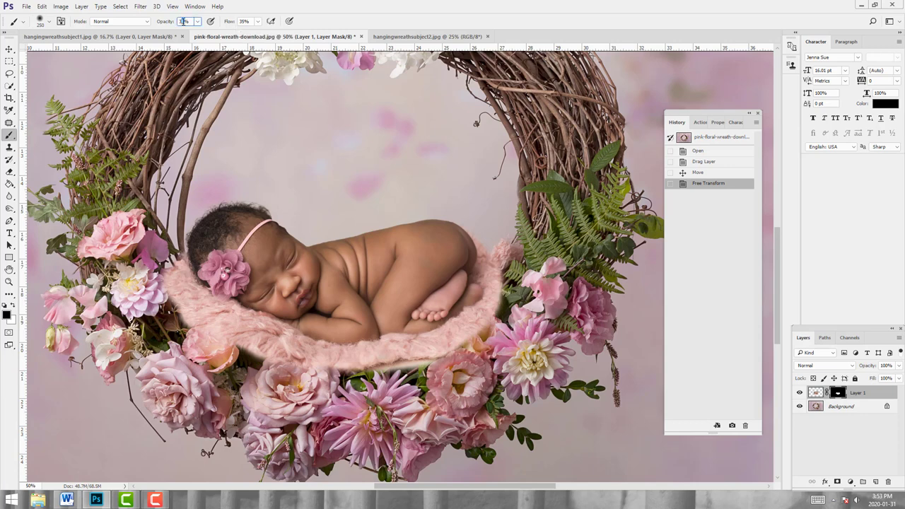
key("Down")
key("Return")
Paint black on the mask along the blanket's lower edge between the peach and pink roses, reducing the brush size to 100.
left_click_drag(275, 350, 312, 355)
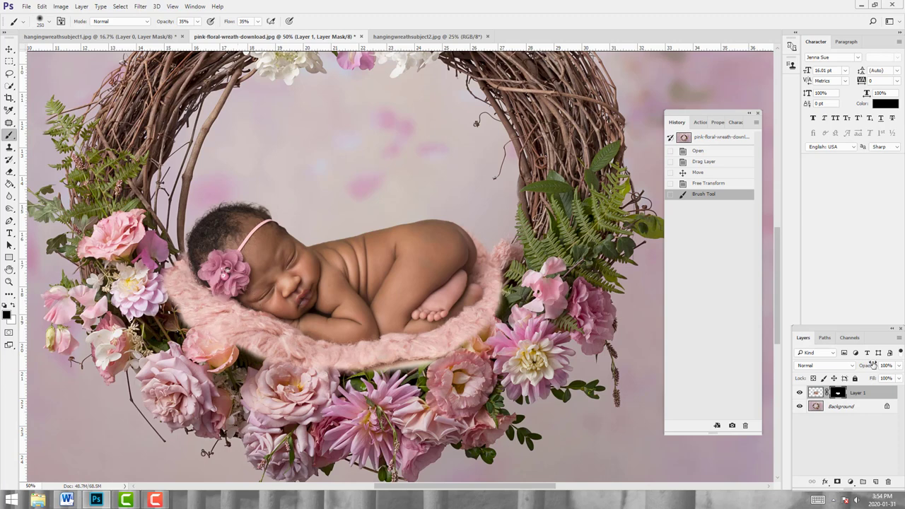
key("bracketleft")
key("bracketleft")
key("bracketleft")
key("bracketleft")
key("bracketleft")
mouse_move(222, 338)
left_mouse_down()
mouse_move(249, 333)
mouse_move(254, 354)
left_mouse_up()
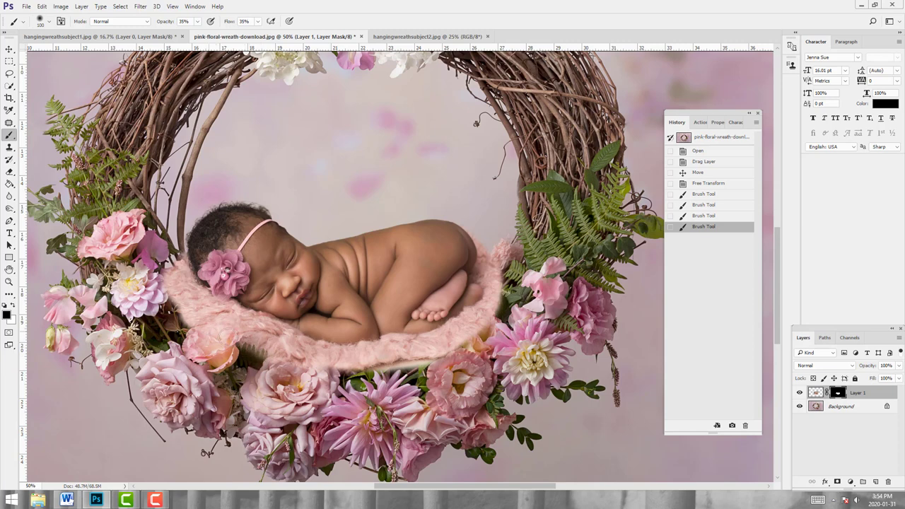
Paint black over the blanket's edge below the baby's head to uncover the purple petals, the peach rose and the fern beside it.
left_click_drag(218, 319, 212, 317)
left_click_drag(209, 315, 173, 290)
mouse_move(174, 292)
left_mouse_down()
mouse_move(169, 283)
mouse_move(182, 297)
mouse_move(169, 278)
mouse_move(177, 264)
mouse_move(180, 293)
mouse_move(201, 304)
mouse_move(195, 318)
mouse_move(203, 322)
mouse_move(206, 311)
left_mouse_up()
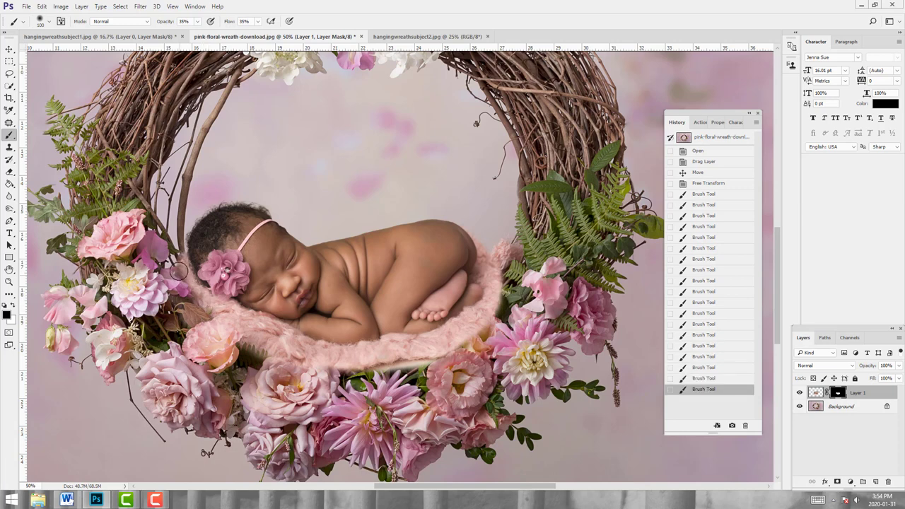
left_click(229, 330)
left_click(228, 325)
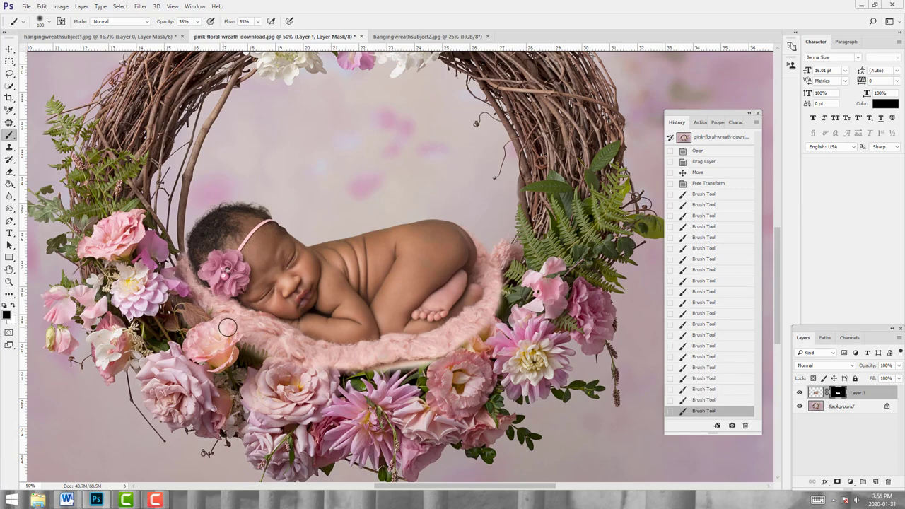
left_click(227, 320)
left_click(238, 328)
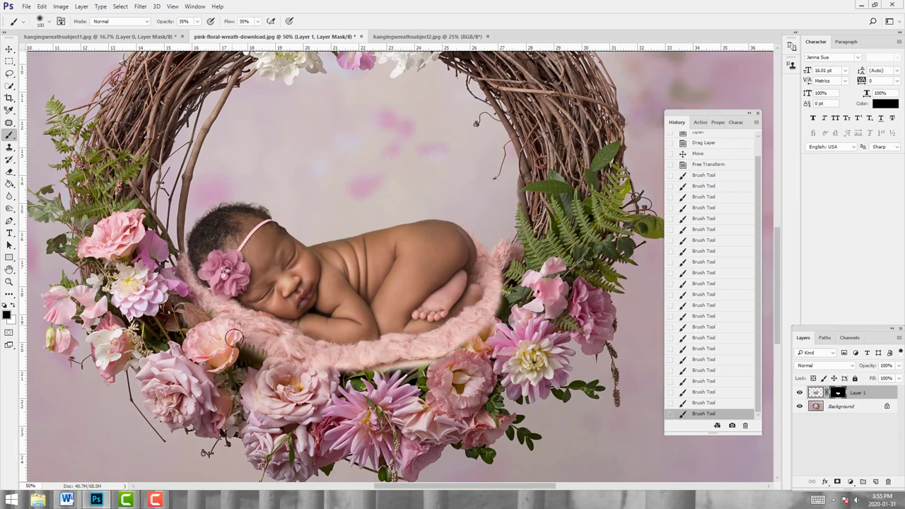
left_click(235, 321)
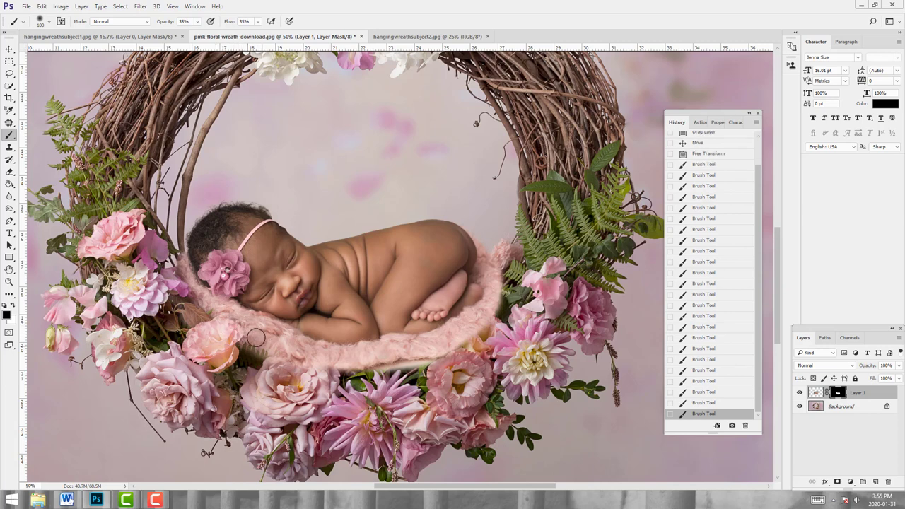
left_click(248, 346)
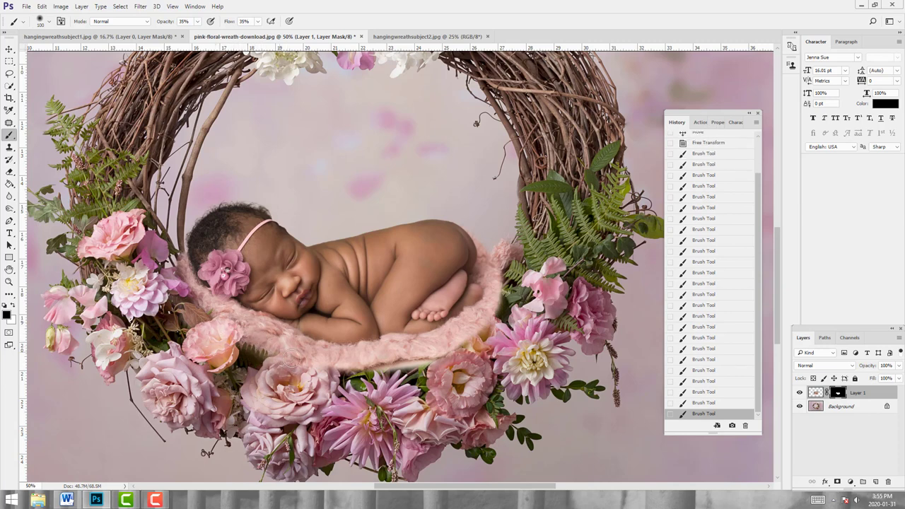
Fade the blanket's lower middle edge on the mask with black to bring out the pink rose petals and green leaves beneath the baby.
left_click(297, 356)
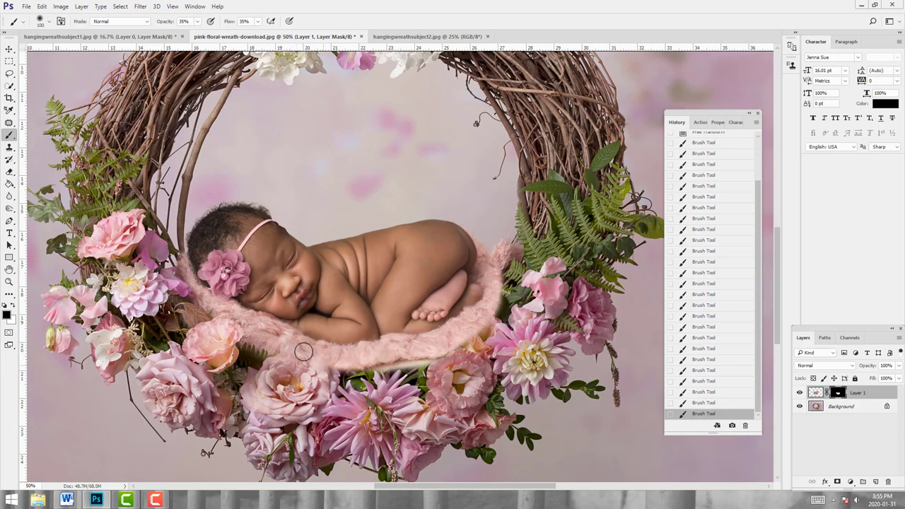
left_click(321, 357)
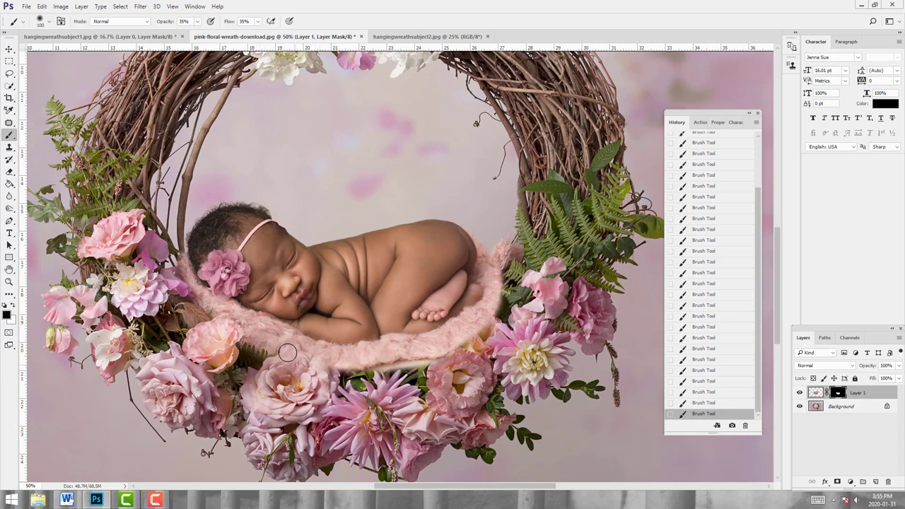
left_click(287, 353)
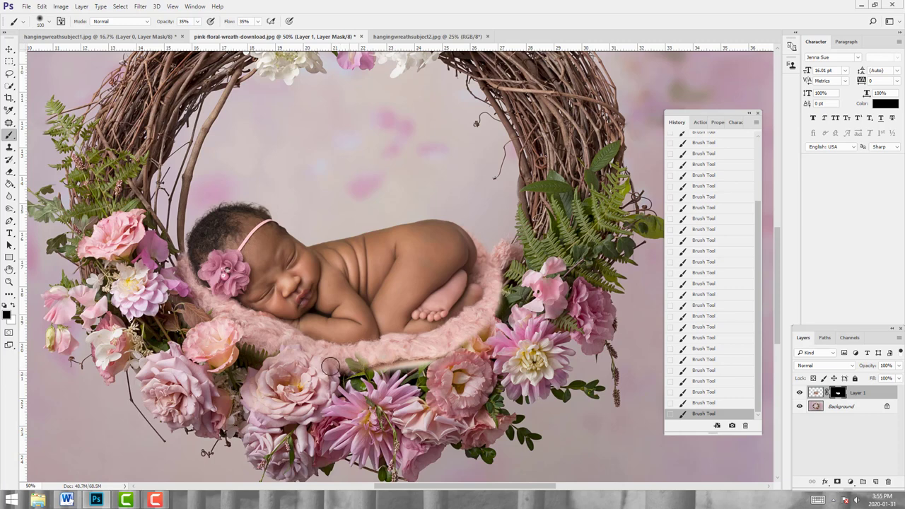
left_click(324, 365)
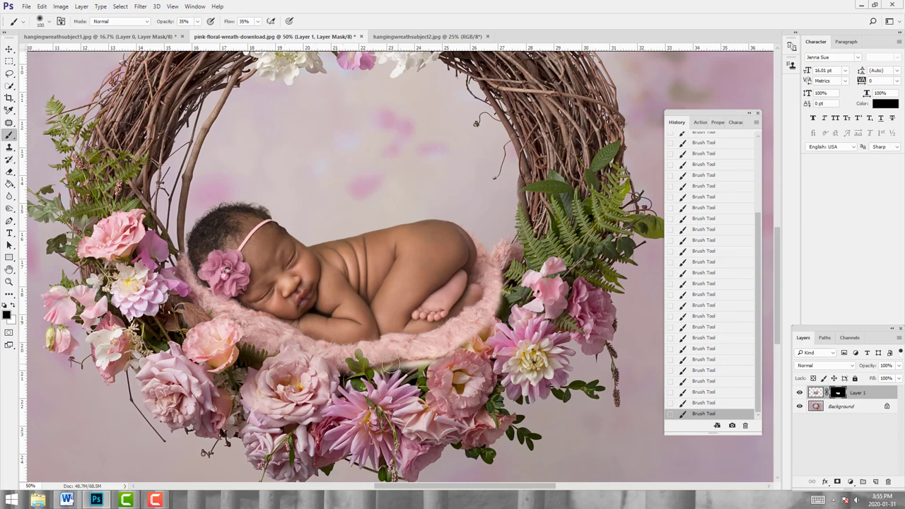
key("ctrl+z")
key("ctrl+z")
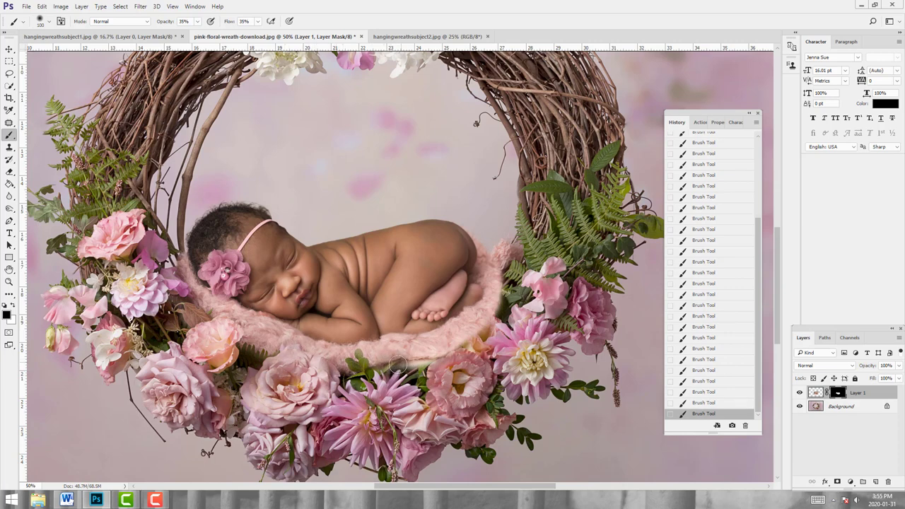
left_click_drag(385, 382, 476, 334)
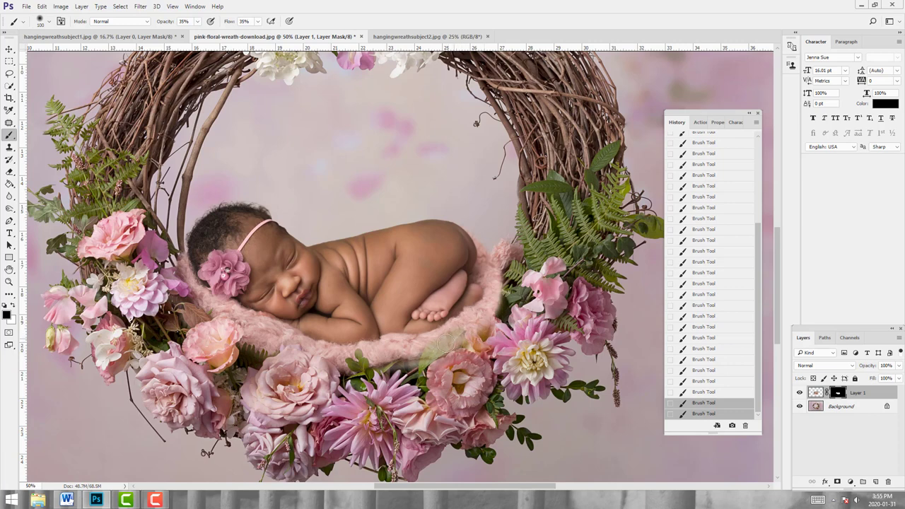
Raise the Brush to 59% opacity and 56% flow and mask the blanket below the feet to reveal the large green leaf and peach flower.
left_click(198, 21)
left_click_drag(200, 34, 261, 33)
left_click(258, 22)
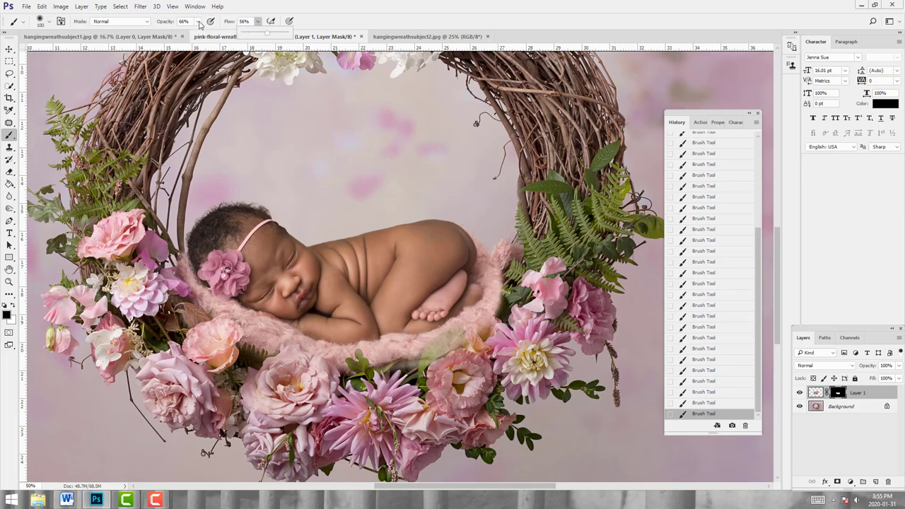
left_click(197, 21)
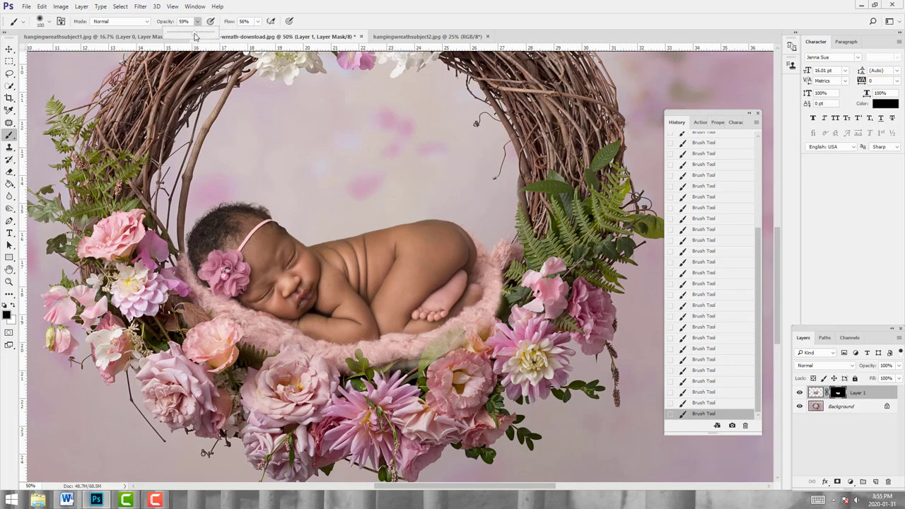
left_click(440, 348)
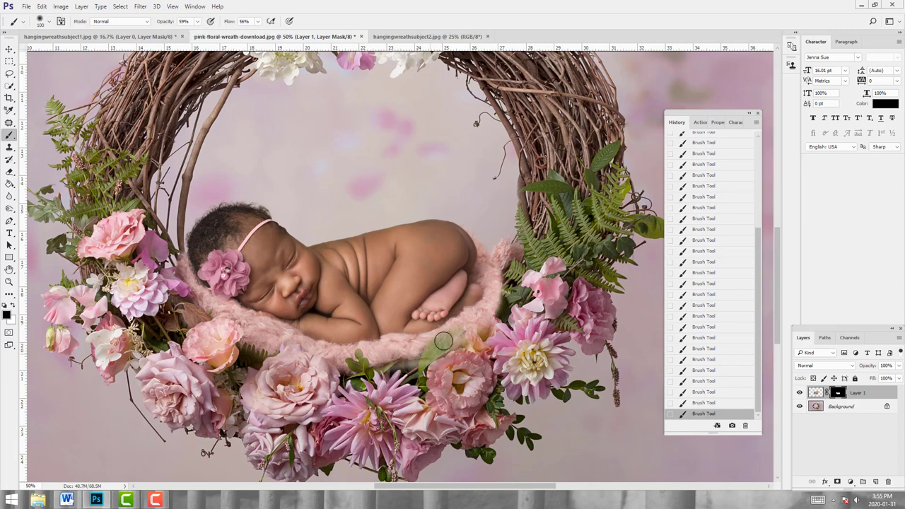
mouse_move(443, 342)
left_mouse_down()
mouse_move(423, 360)
mouse_move(374, 374)
mouse_move(385, 369)
mouse_move(378, 359)
mouse_move(345, 365)
left_mouse_up()
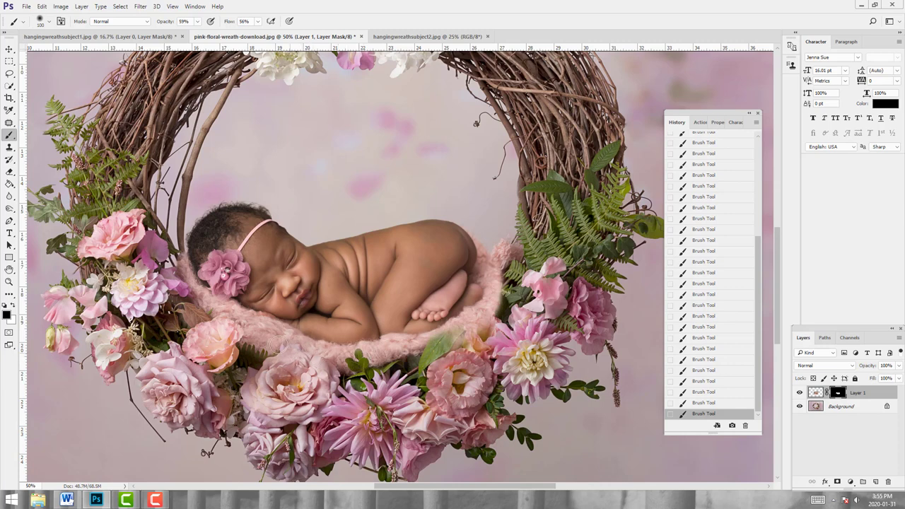
mouse_move(445, 375)
left_mouse_down()
mouse_move(463, 346)
mouse_move(437, 354)
mouse_move(448, 341)
mouse_move(434, 362)
mouse_move(459, 343)
mouse_move(457, 357)
mouse_move(480, 328)
left_mouse_up()
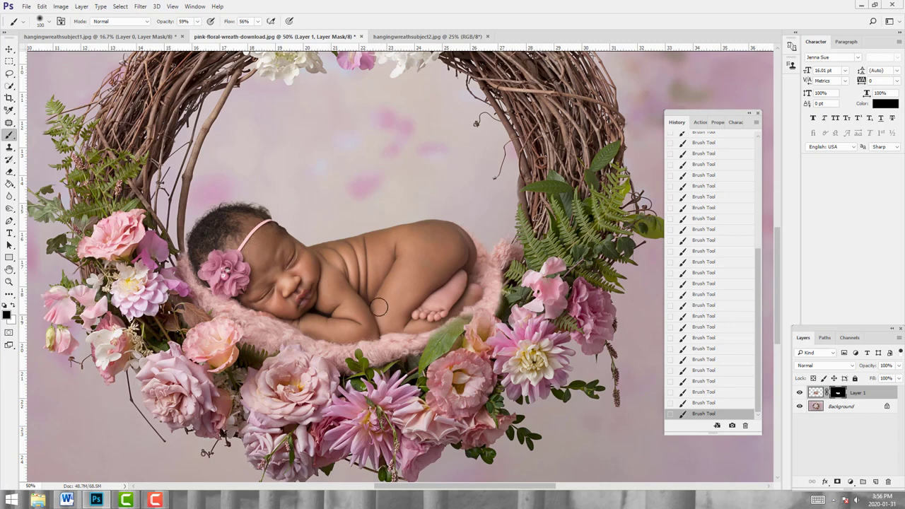
Reduce the brush size to 50 and mask the blanket around the leaf tip by the baby's feet and the fern beside it.
key("bracketleft")
key("bracketleft")
key("bracketleft")
left_click(445, 327)
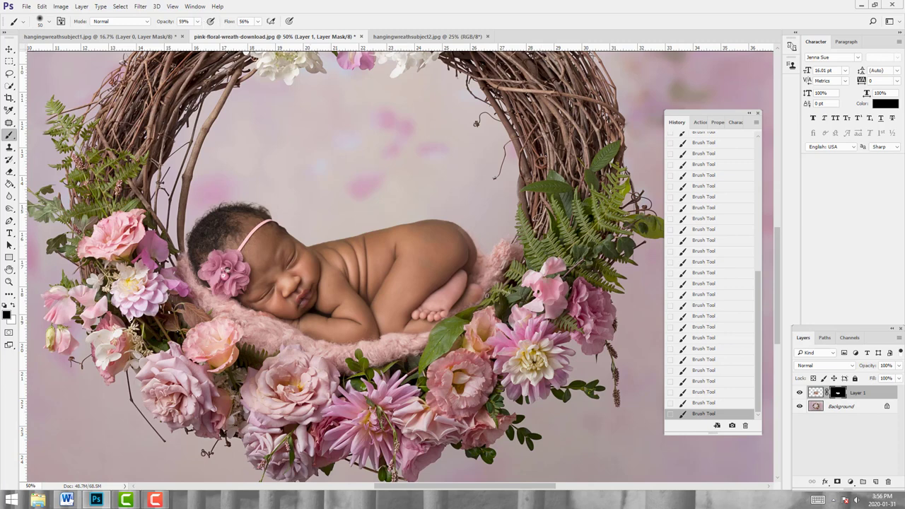
Refine the mask at the baby's hairline with a size 25 black brush at 100% opacity and flow, and switch the foreground to white.
key("bracketleft")
key("x")
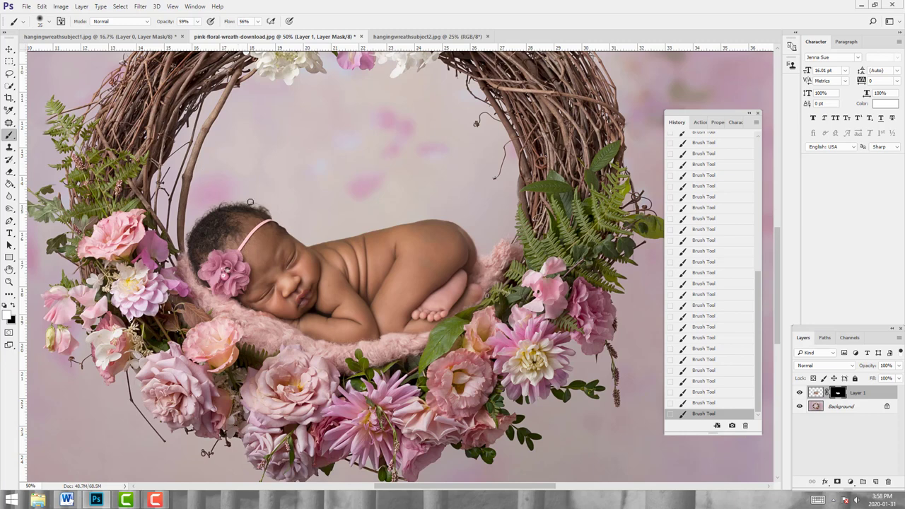
key("x")
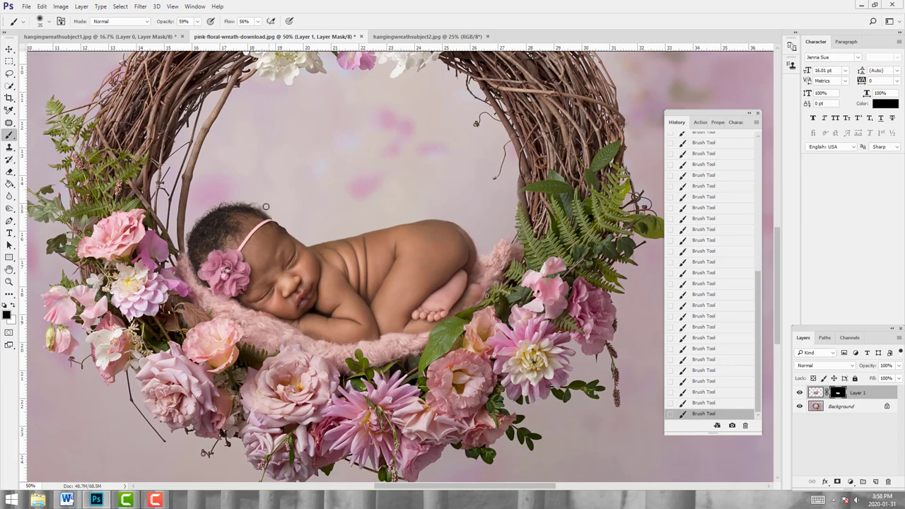
left_click(198, 21)
left_click_drag(197, 33, 307, 40)
left_click(258, 21)
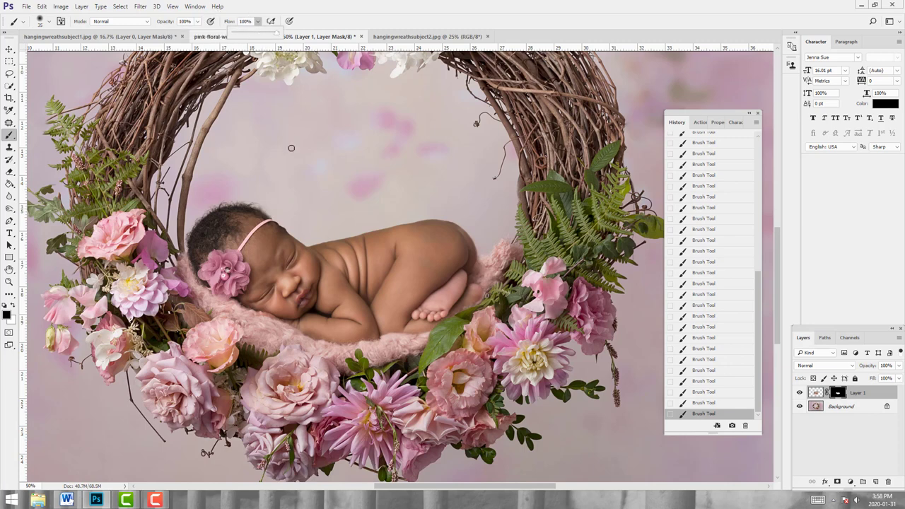
left_click(275, 210)
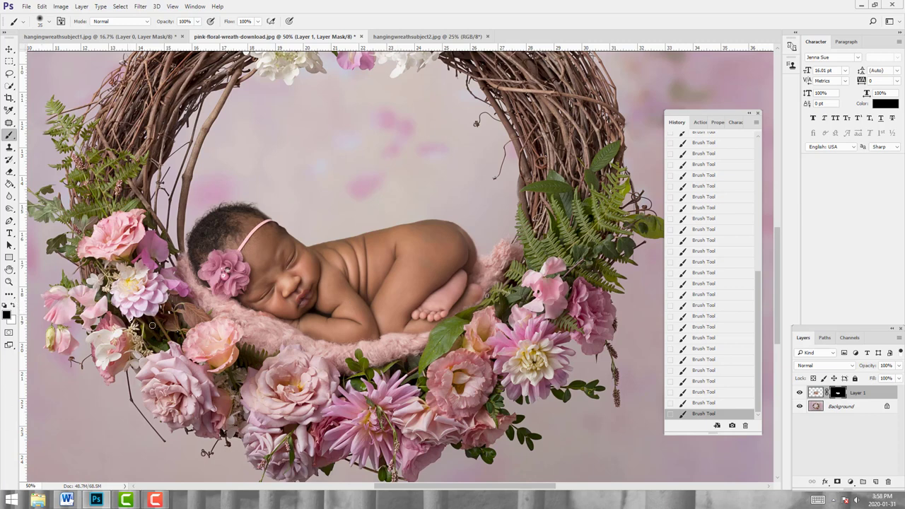
key("x")
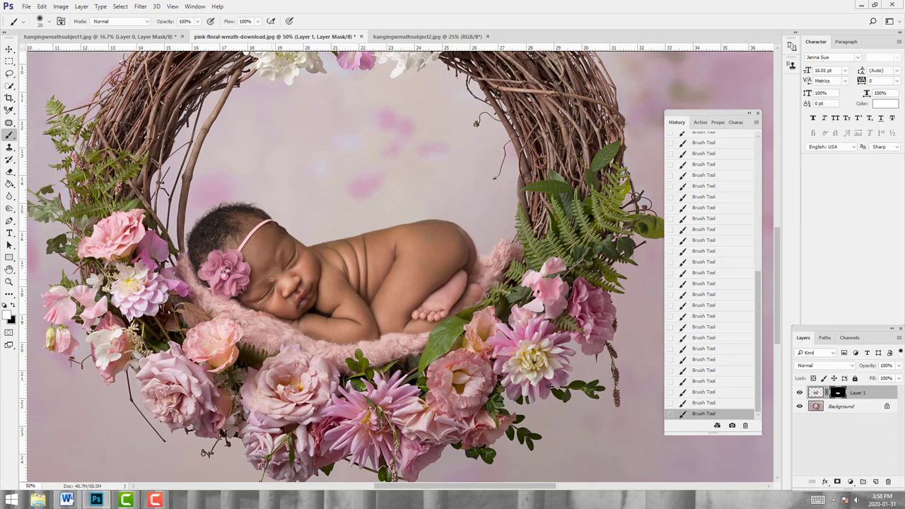
Refine the mask edge along the baby's rounded bottom with the size 20 brush, revealing with white and hiding the spill with black.
left_click_drag(321, 285, 351, 240)
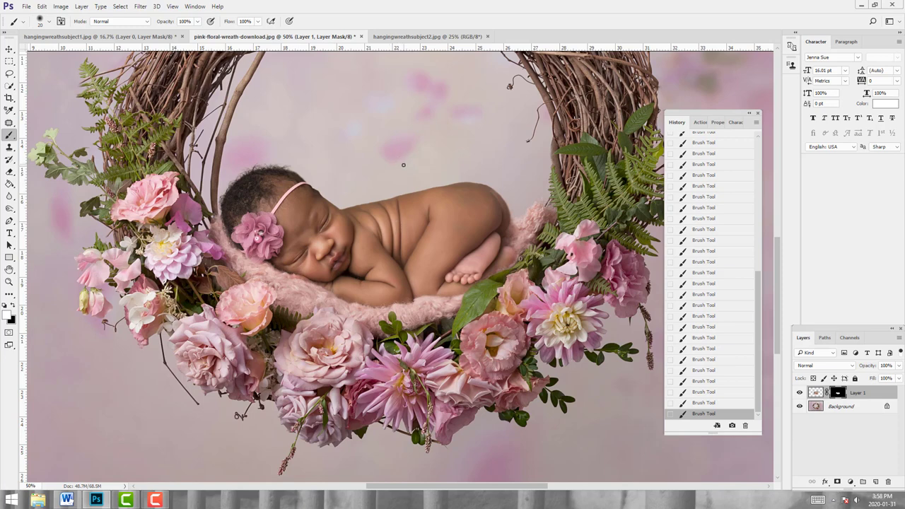
key("z")
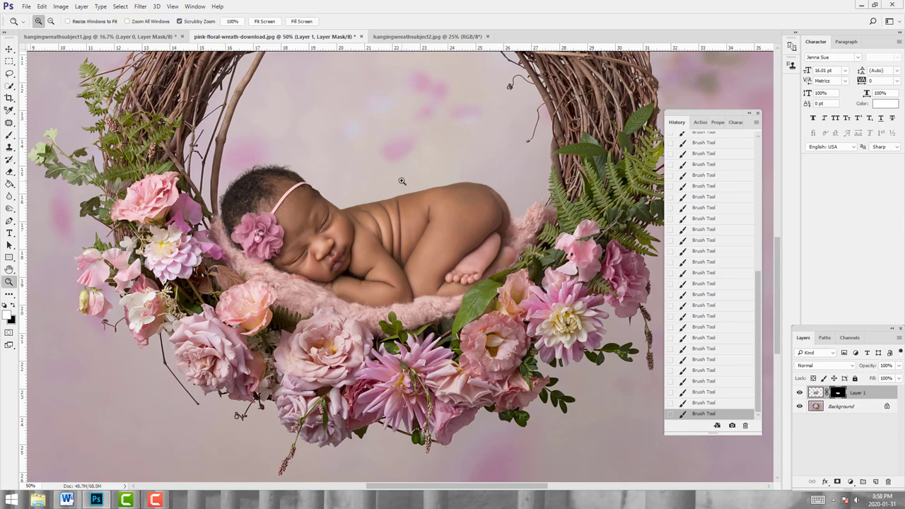
left_click_drag(392, 170, 419, 180)
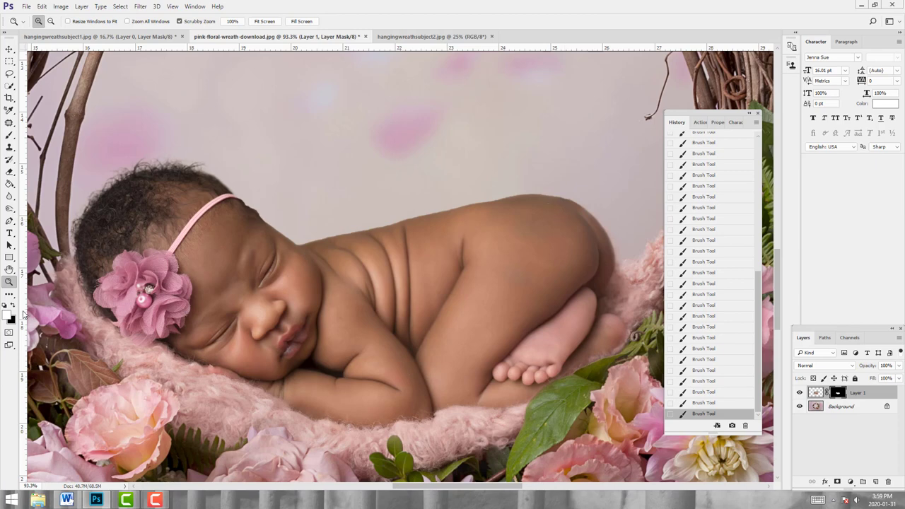
left_click(9, 136)
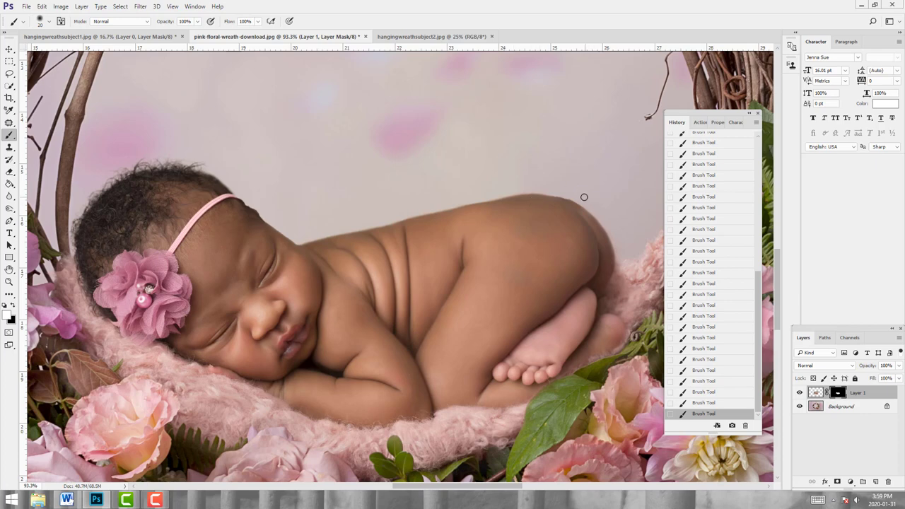
left_click_drag(582, 196, 572, 193)
key("x")
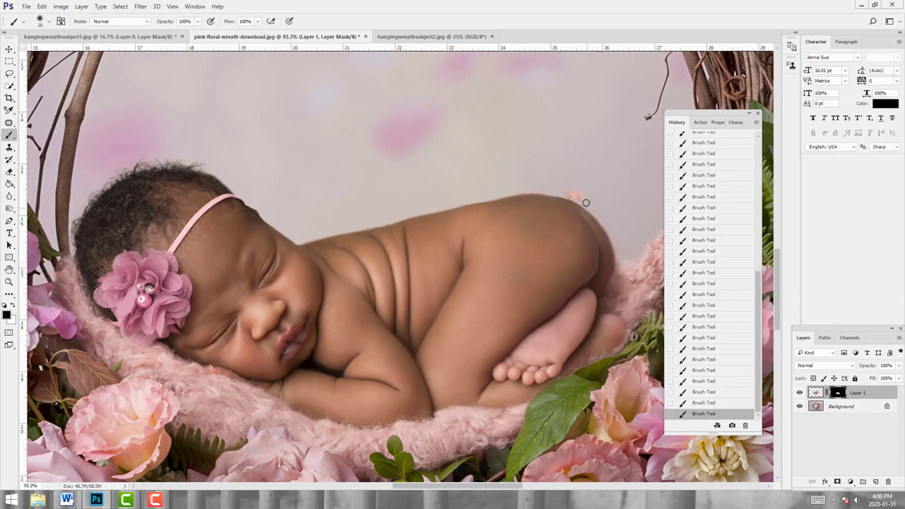
left_click_drag(576, 193, 575, 193)
key("x")
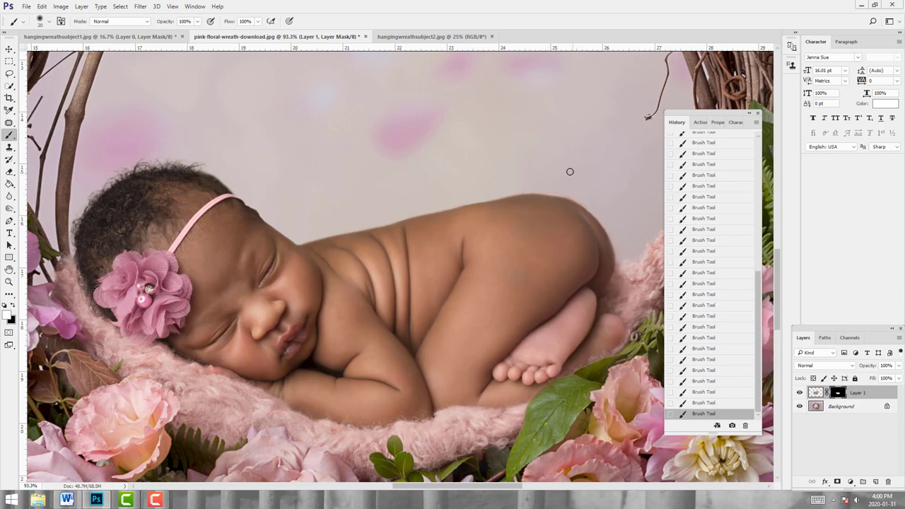
key("x")
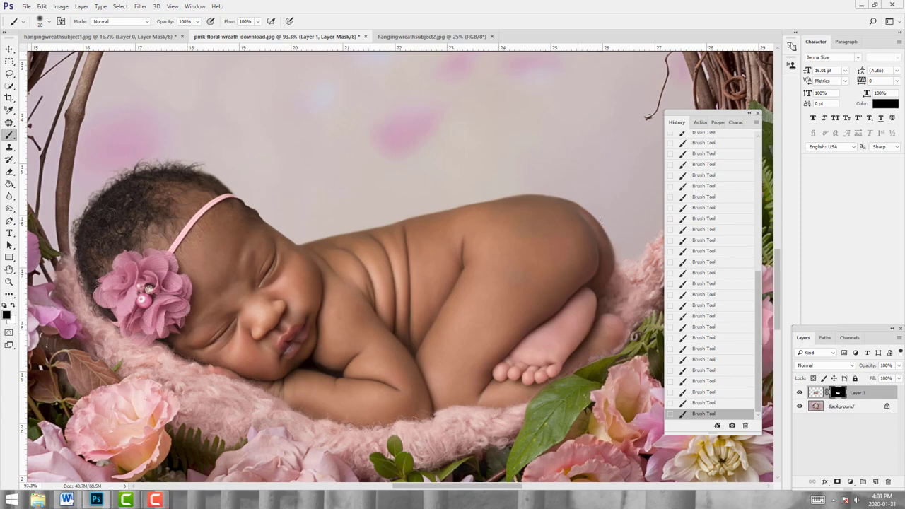
key("x")
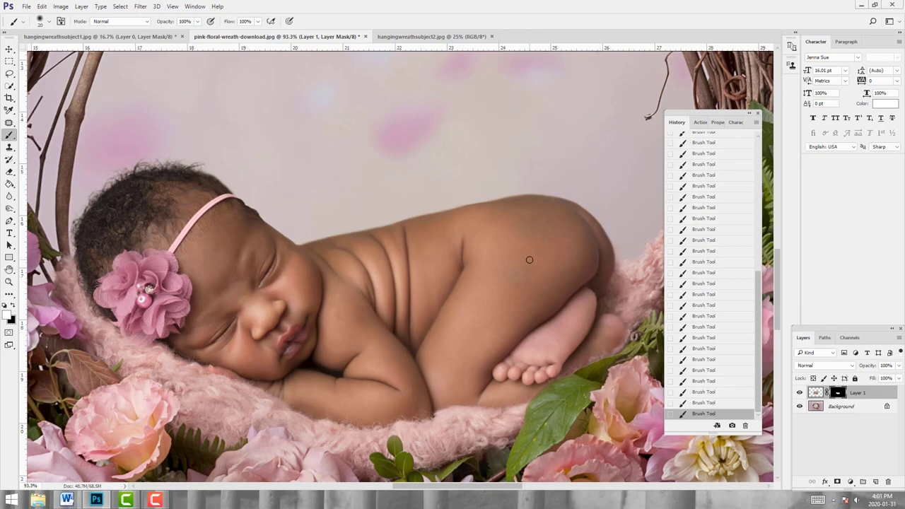
Add a Curves adjustment above the Background that darkens the shadows (input 71, output 57), and invert its mask to black.
key("z")
left_click_drag(471, 189, 410, 191)
key("b")
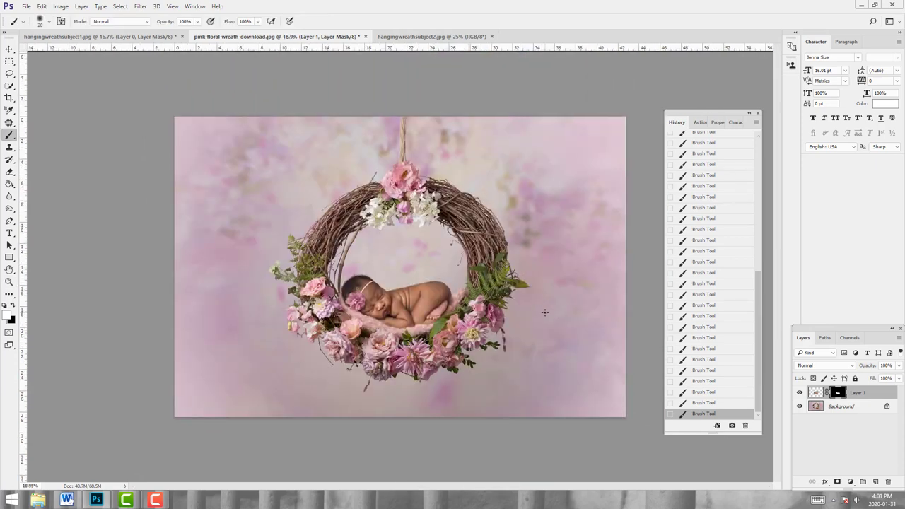
left_click(9, 281)
left_click(535, 261)
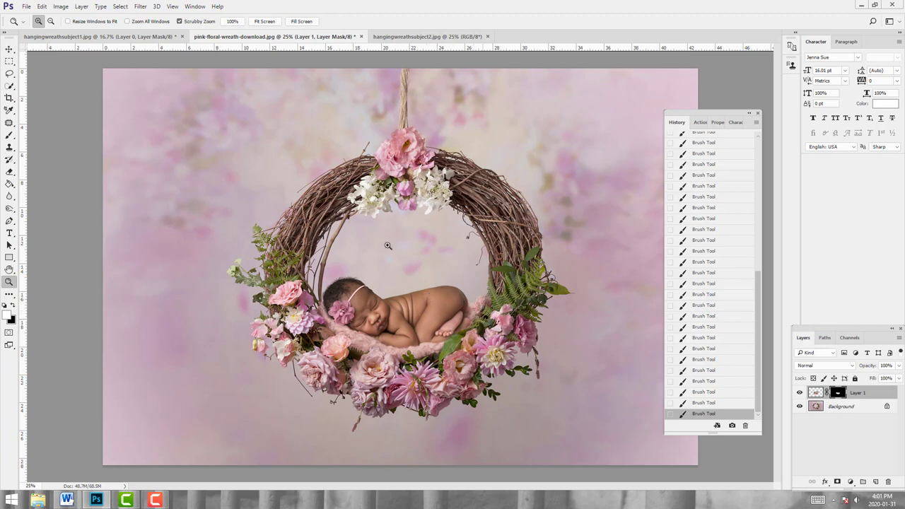
left_click_drag(481, 323, 560, 286)
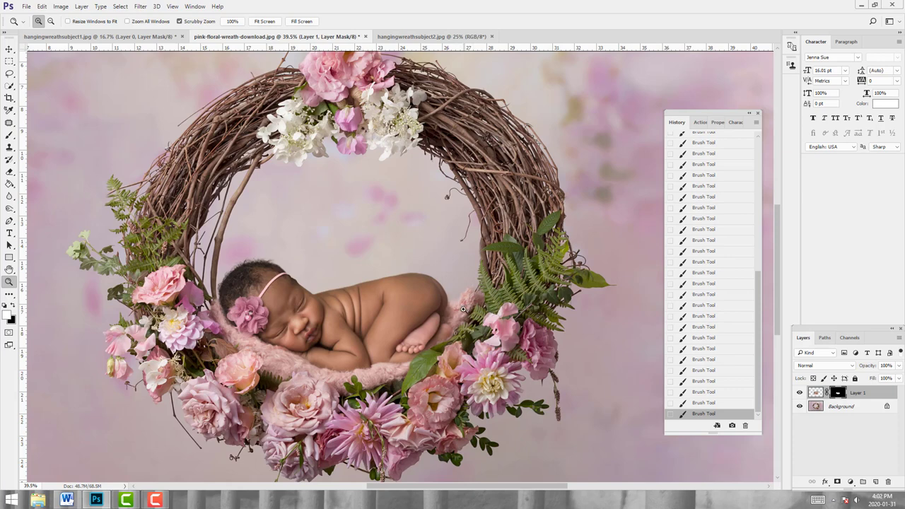
left_click(827, 408)
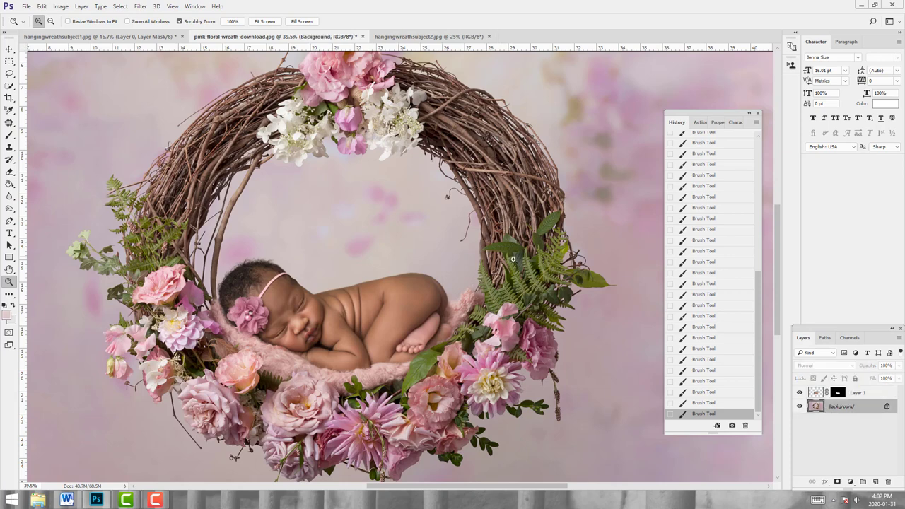
left_click(851, 482)
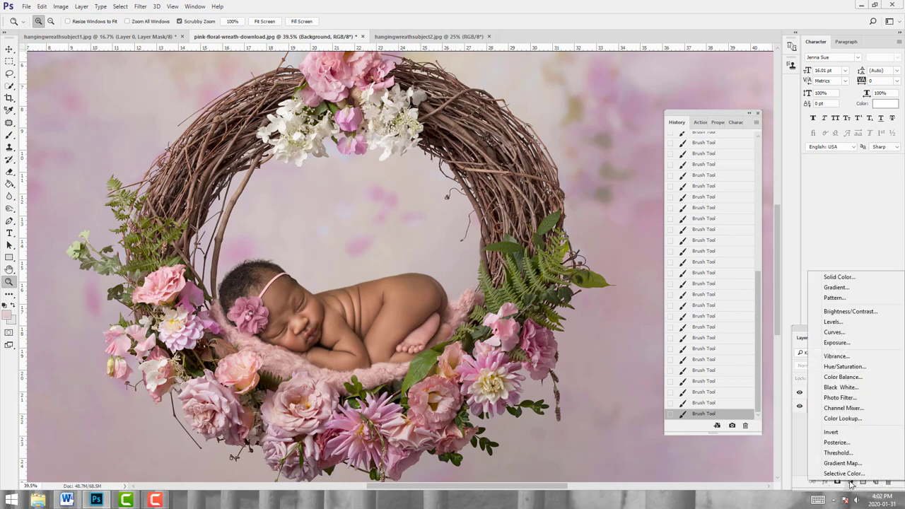
left_click(835, 331)
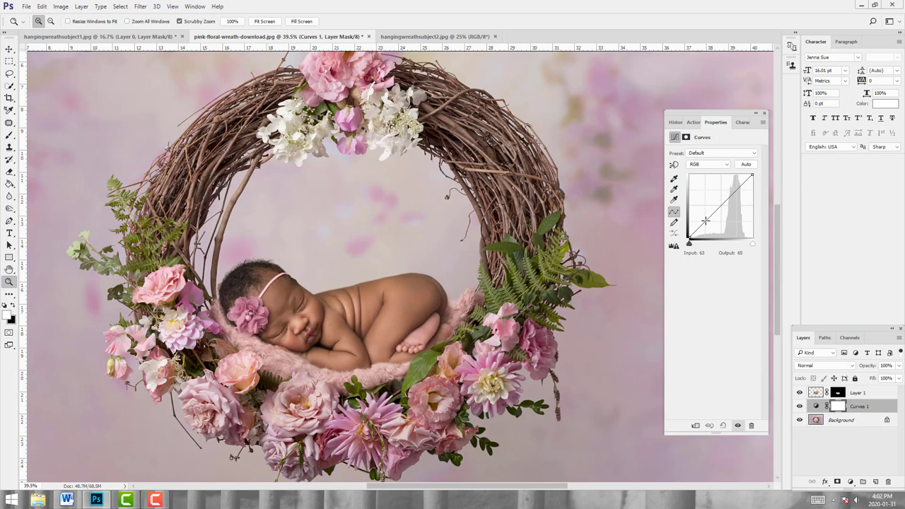
left_click(706, 220)
left_click_drag(705, 220, 707, 223)
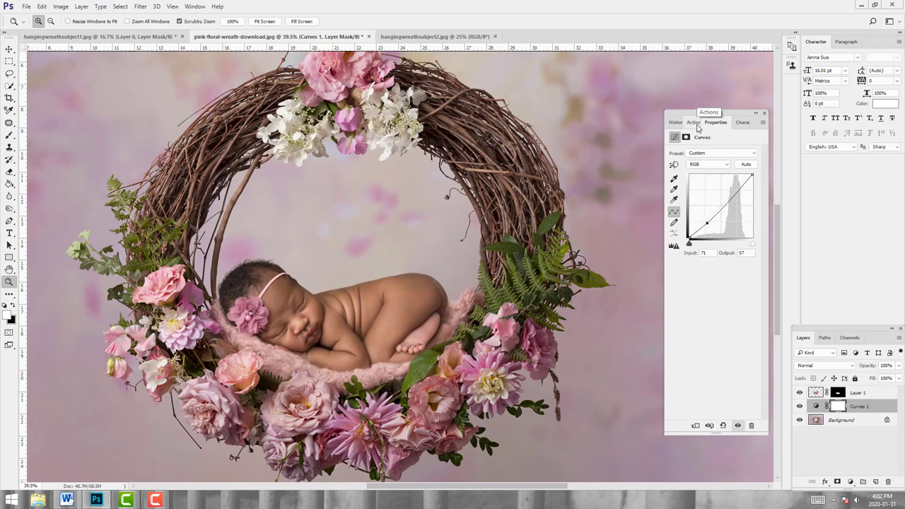
left_click(839, 406)
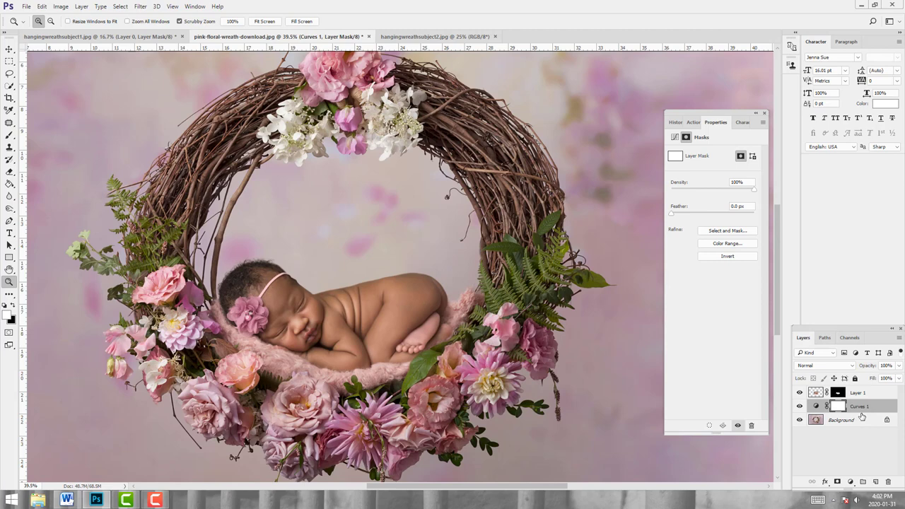
key("ctrl+i")
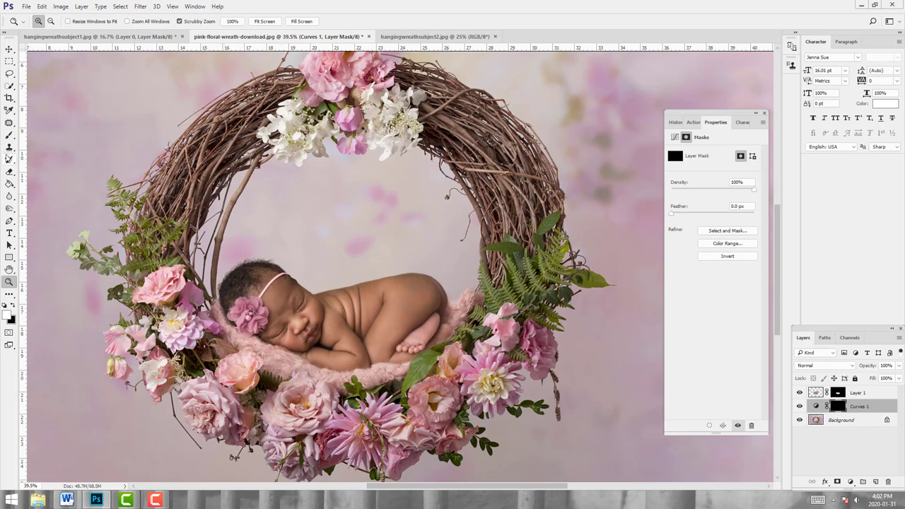
Paint a shadow beneath the baby along the blanket on the Curves mask with a size 90 white brush at 100% opacity.
left_click(10, 134)
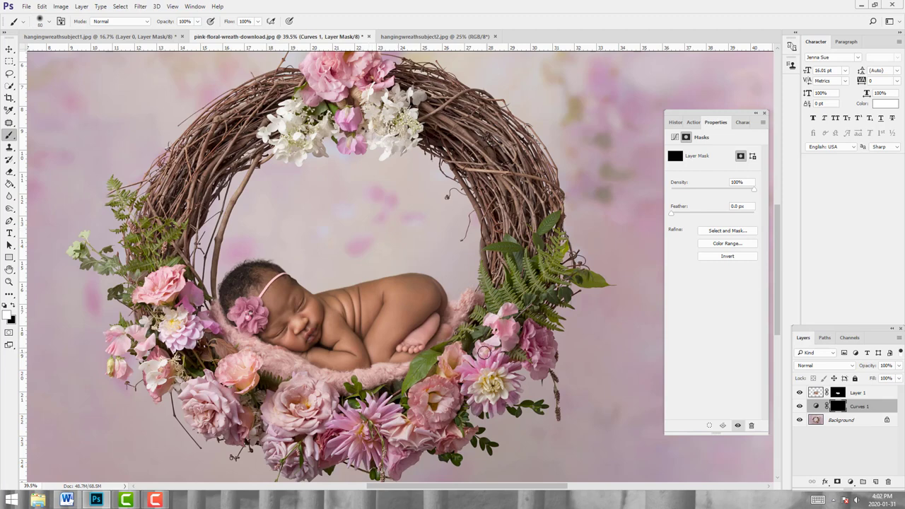
key("bracketright")
key("bracketright")
key("bracketright")
key("bracketright")
key("bracketright")
key("bracketleft")
key("bracketleft")
key("bracketleft")
key("bracketleft")
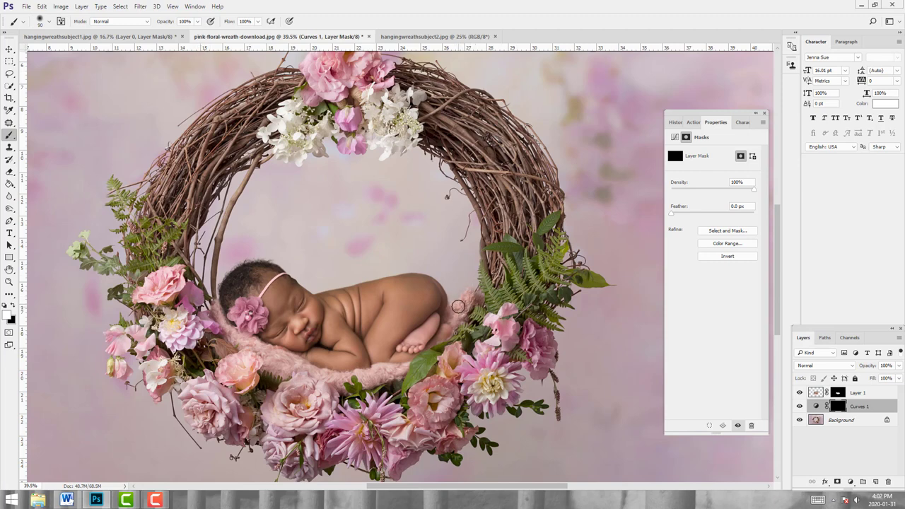
mouse_move(462, 315)
left_mouse_down()
mouse_move(413, 341)
mouse_move(352, 341)
left_mouse_up()
Switch the Curves mask brush to black and reduce its size to 50.
key("x")
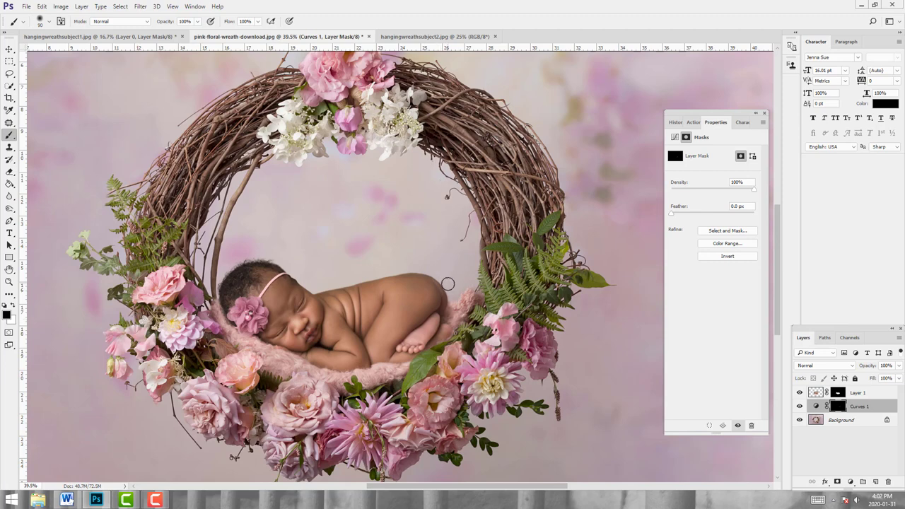
key("bracketleft")
key("bracketleft")
key("bracketleft")
key("bracketleft")
Select the Background layer and examine the whole composite for how the baby blends into the wreath.
left_click(835, 423)
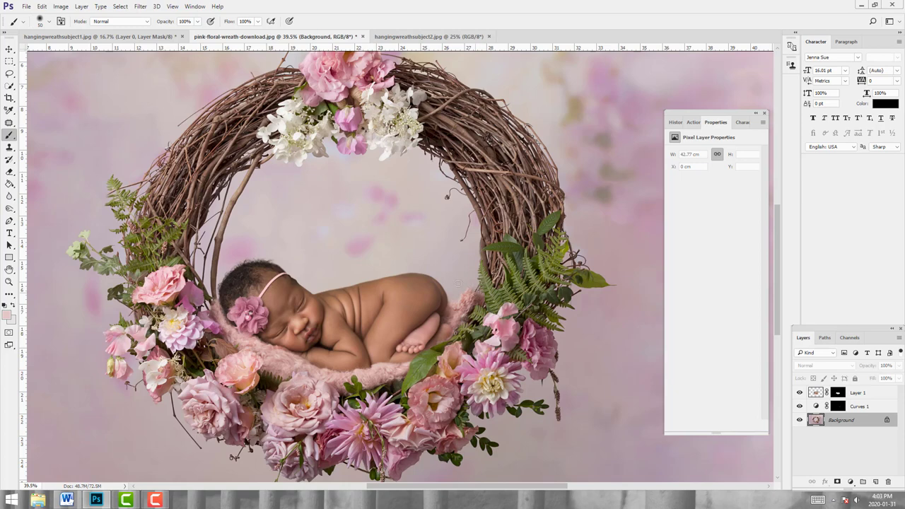
left_click(9, 195)
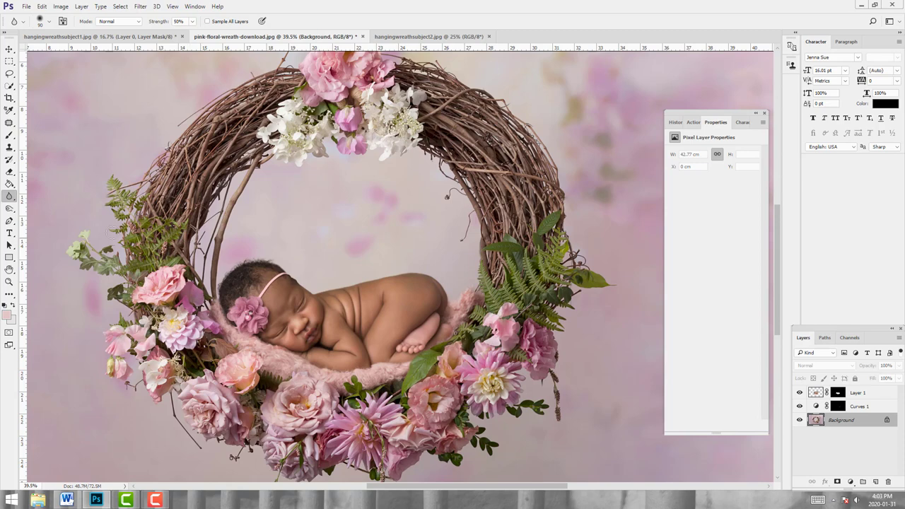
left_click(9, 281)
left_click(50, 21)
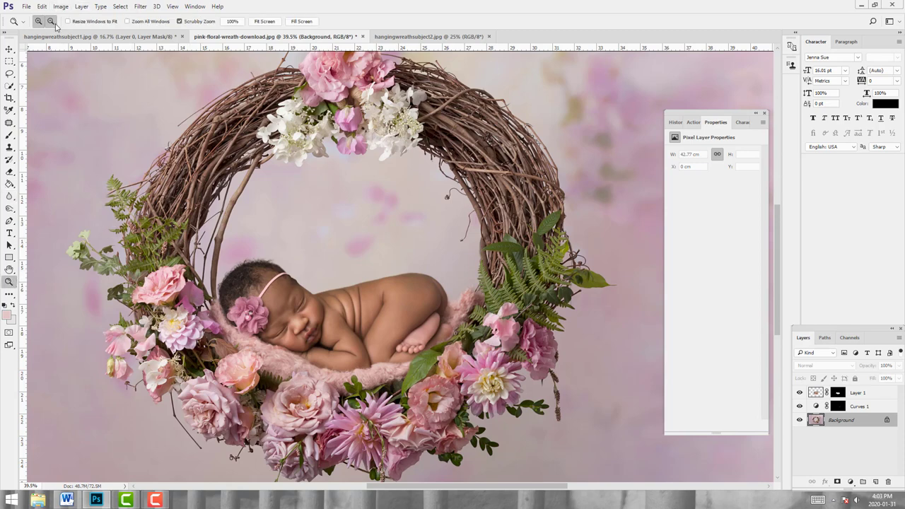
left_click(405, 247)
left_click_drag(405, 247, 247, 189)
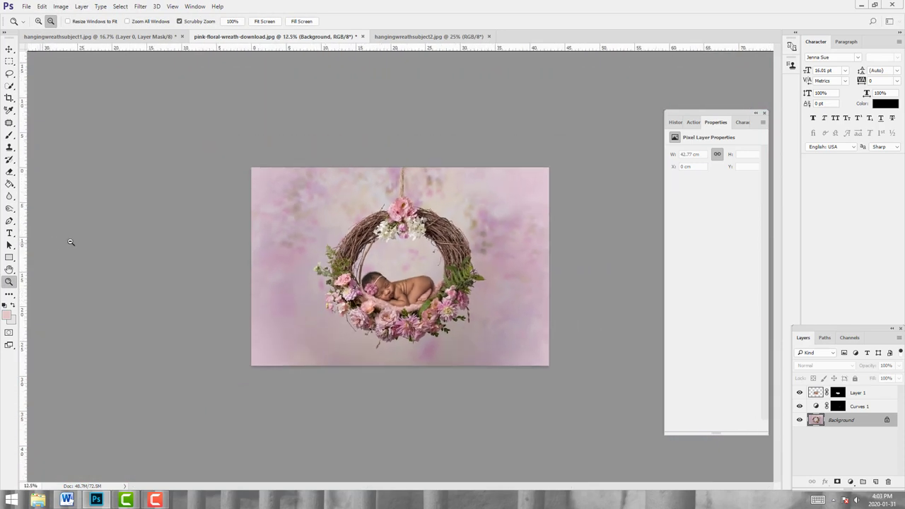
key("ctrl+plus")
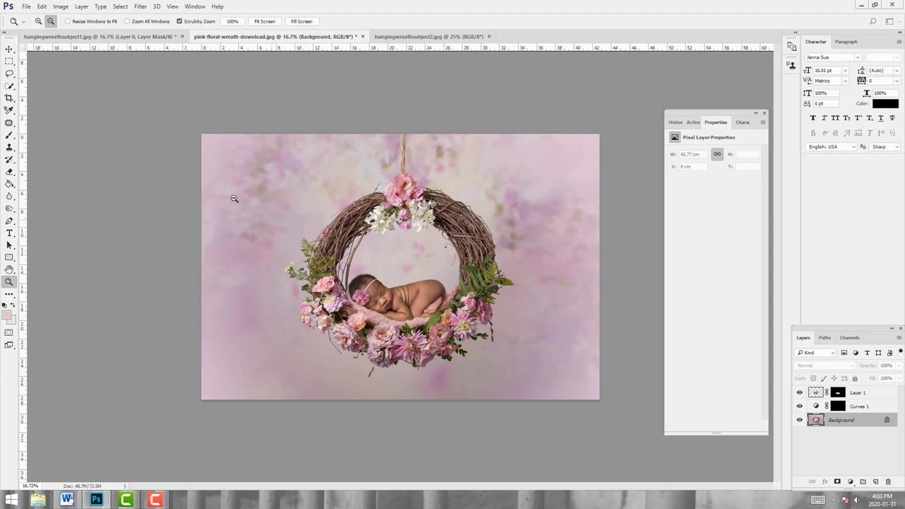
left_click(39, 20)
left_click(449, 253)
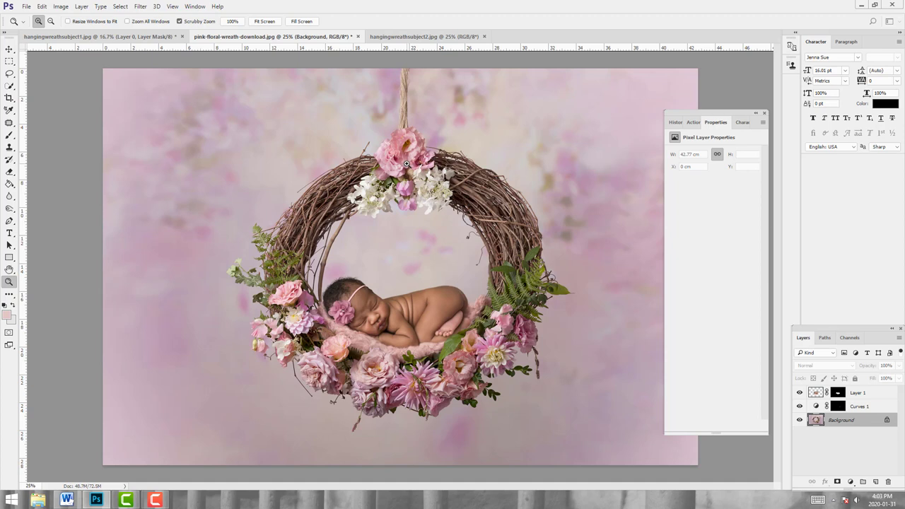
left_click(432, 37)
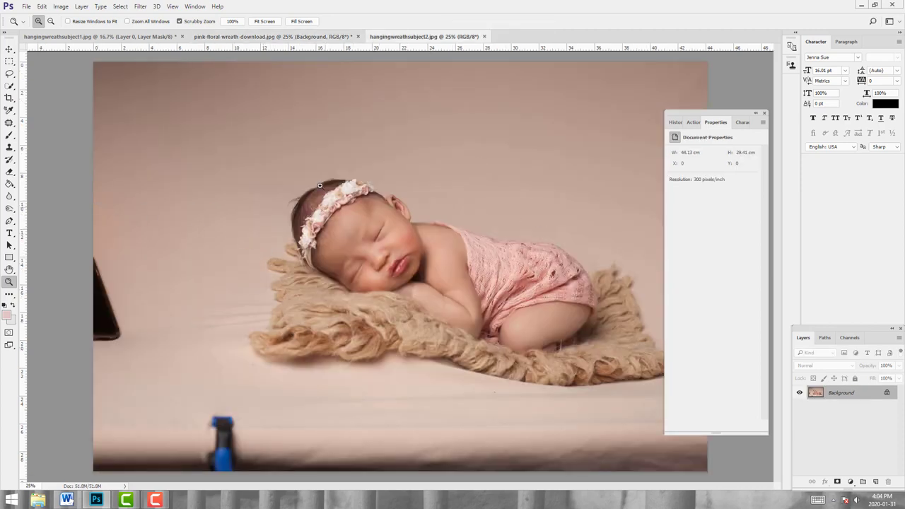
left_click(6, 316)
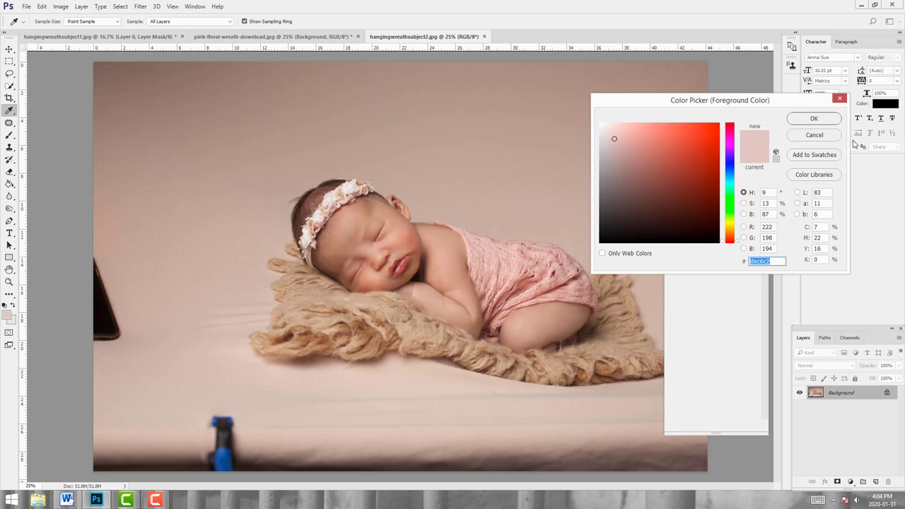
left_click(827, 138)
key("z")
Return to pink-floral-wreath-download.jpg and hide the Curves 1 and Layer 1 layers.
left_click(273, 36)
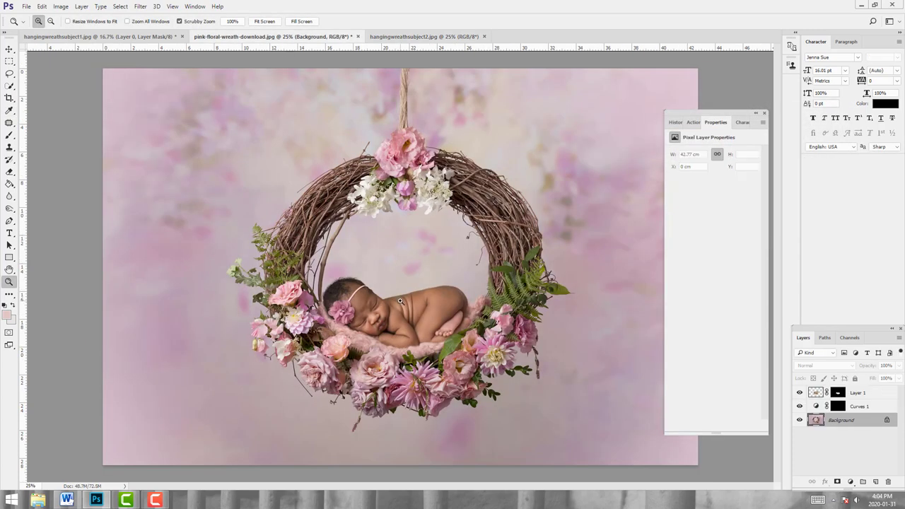
left_click(800, 406)
left_click(800, 392)
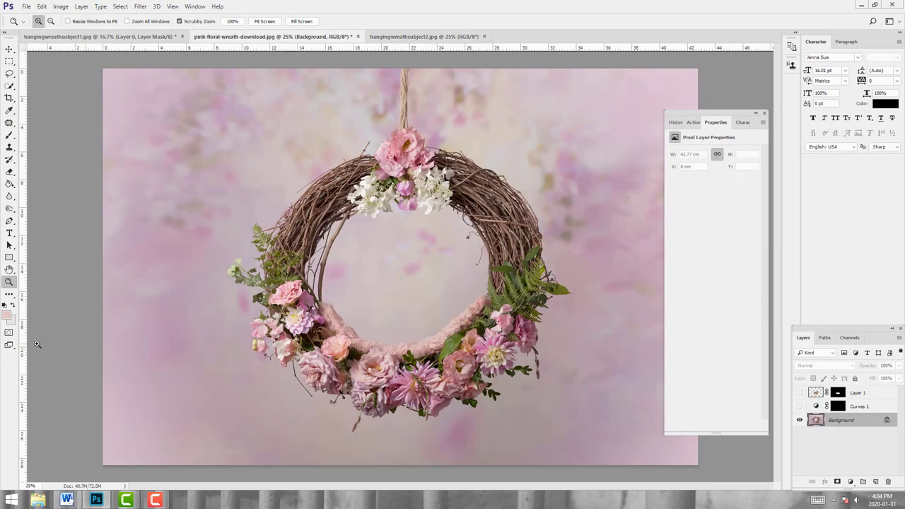
Set the foreground color to pink e0c6c5 sampled from the wreath's blanket, and switch to hangingwreathsubject2.jpg.
left_click(6, 316)
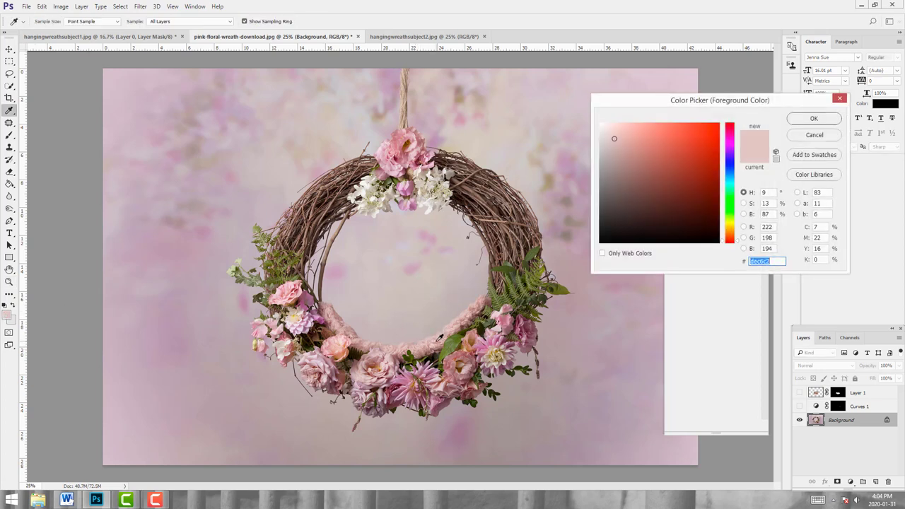
left_click(366, 296)
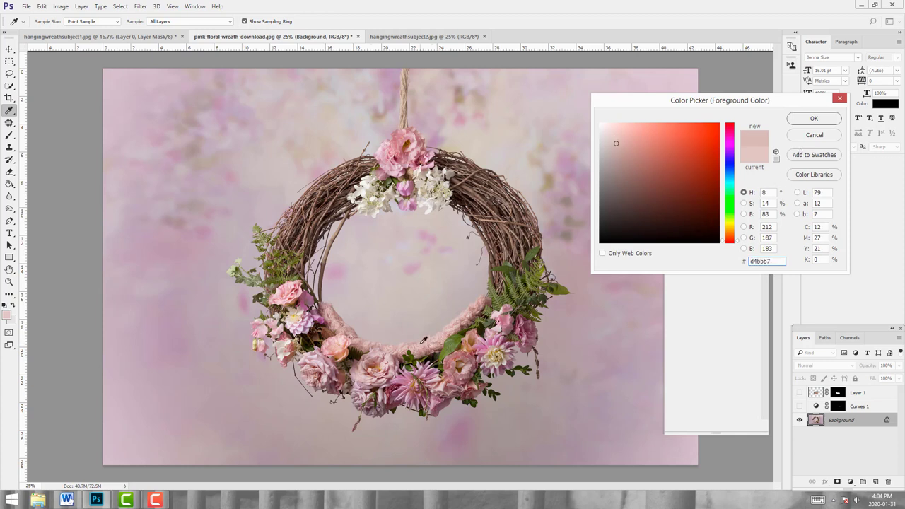
left_click(405, 346)
left_click(445, 335)
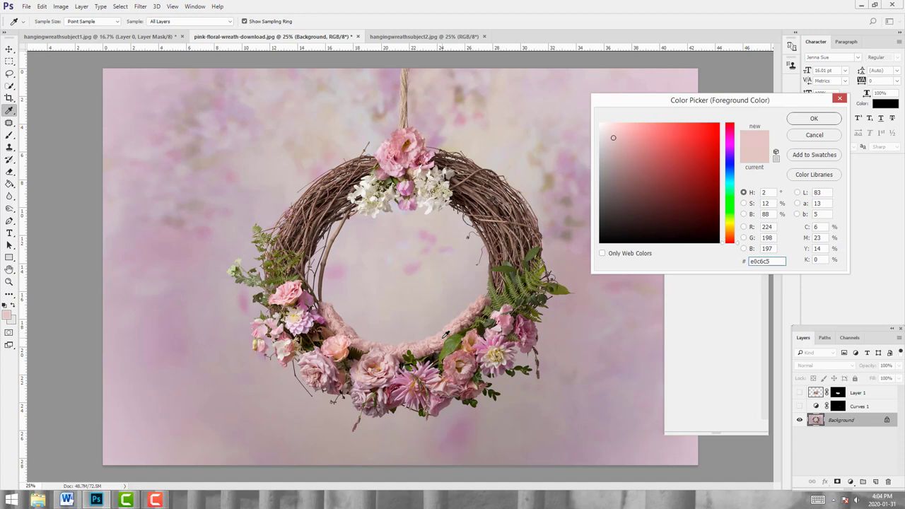
left_click(831, 121)
key("z")
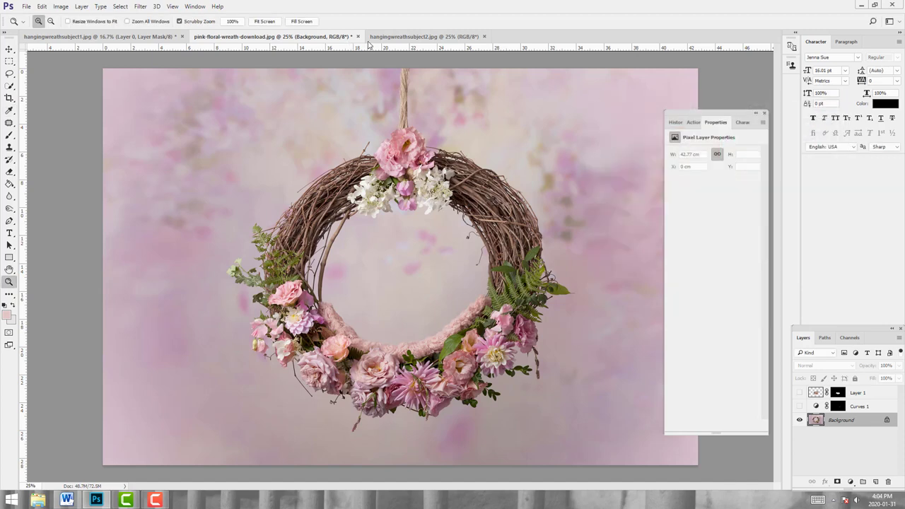
left_click(375, 36)
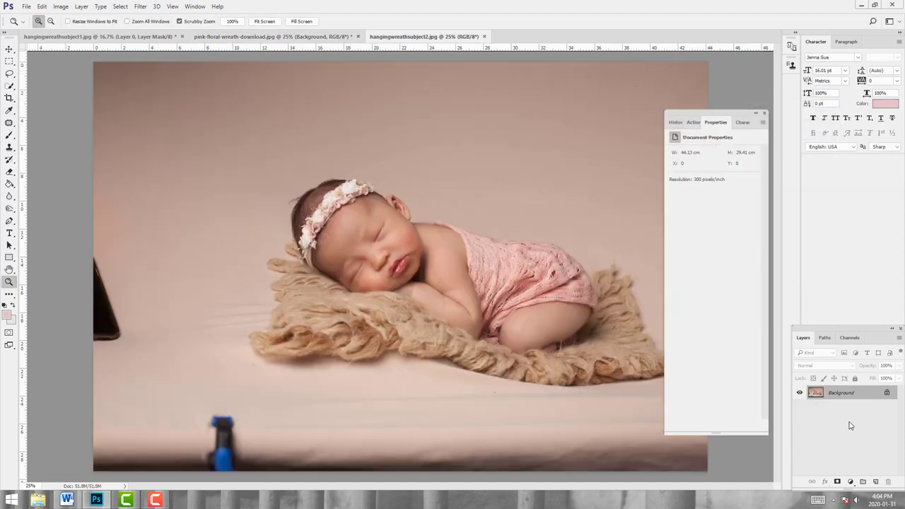
left_click(837, 482)
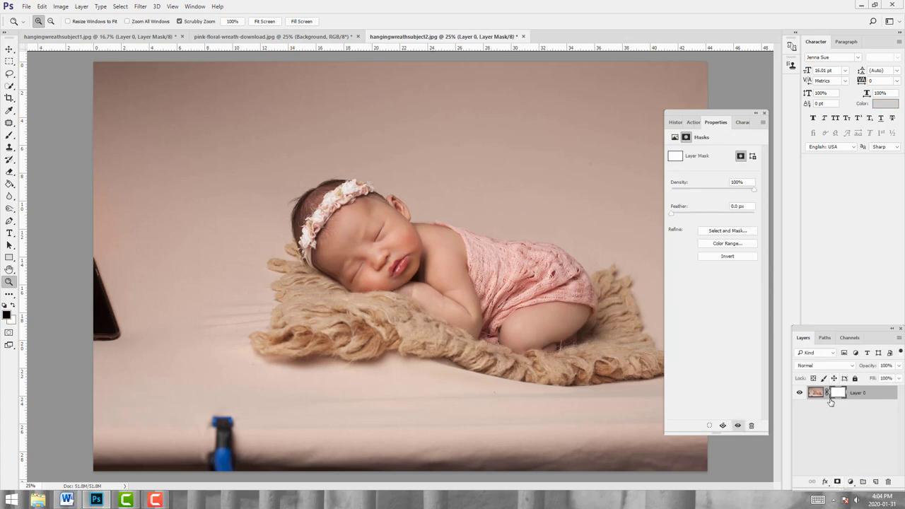
left_click(676, 123)
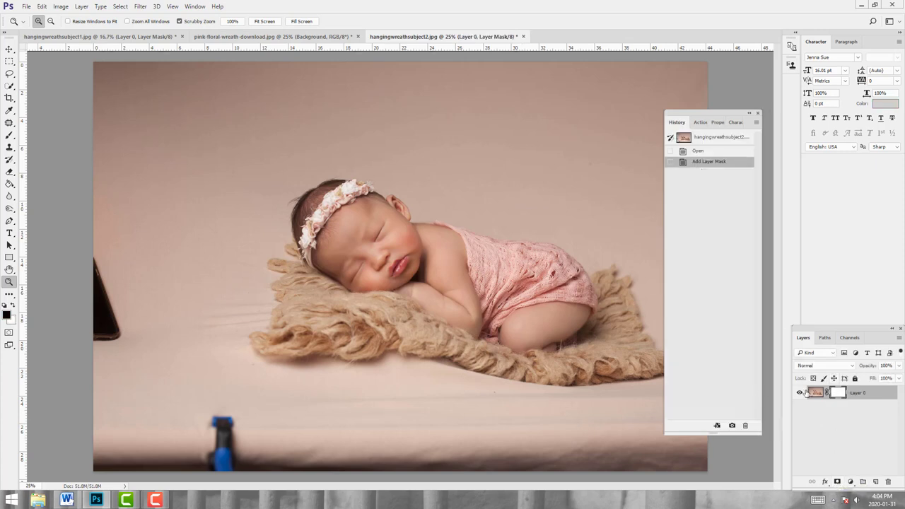
left_click(690, 152)
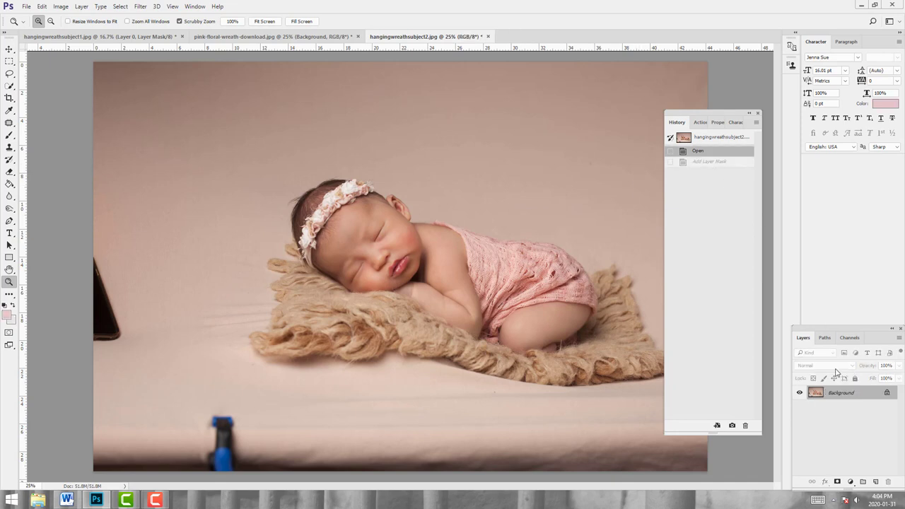
Add a Solid Color fill layer above the second baby photo using the sampled pink.
left_click(851, 482)
left_click(849, 279)
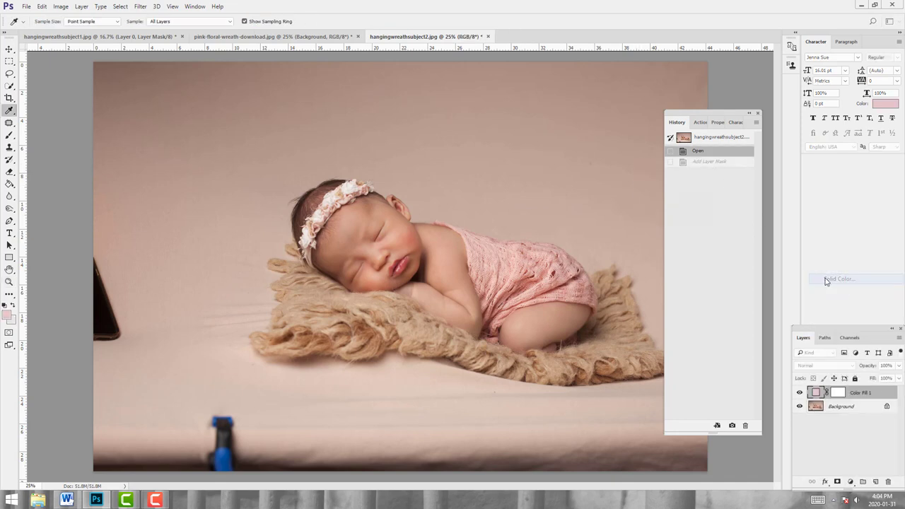
left_click(814, 118)
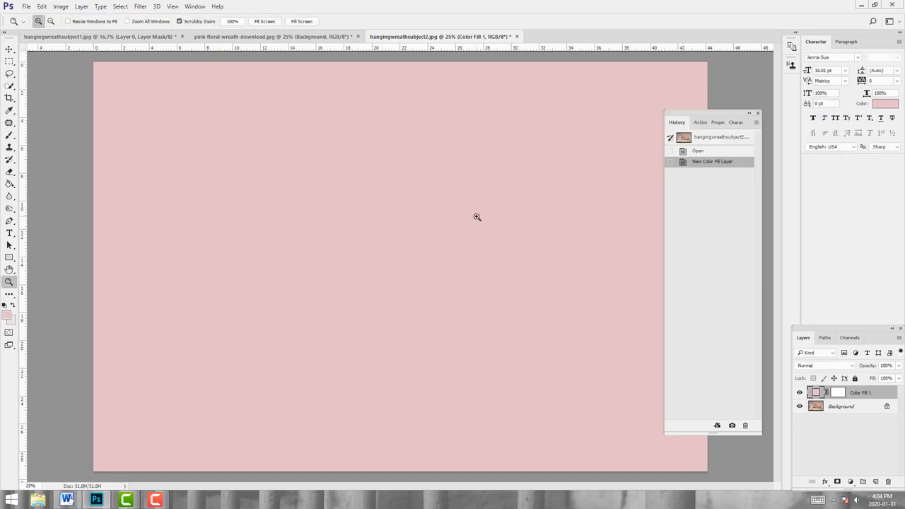
Invert the color fill layer's mask to black and set the layer's blend mode to Hue.
left_click(838, 393)
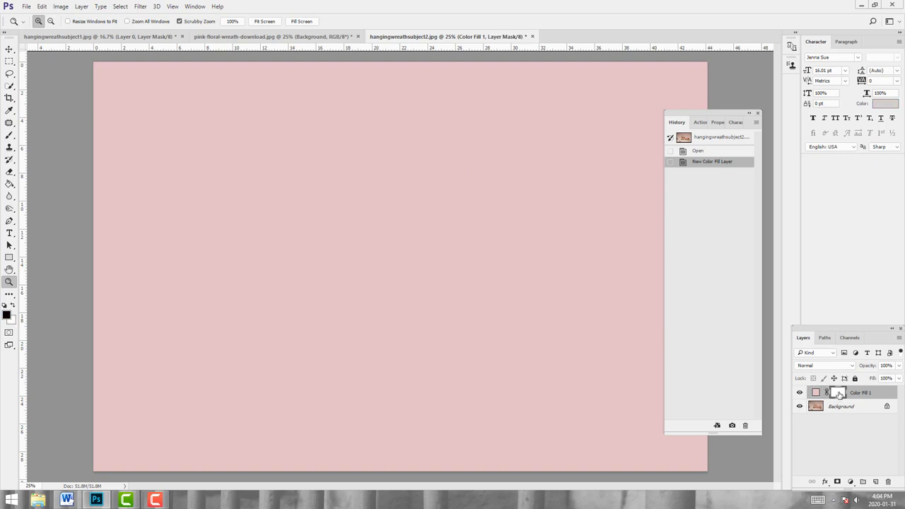
key("ctrl+i")
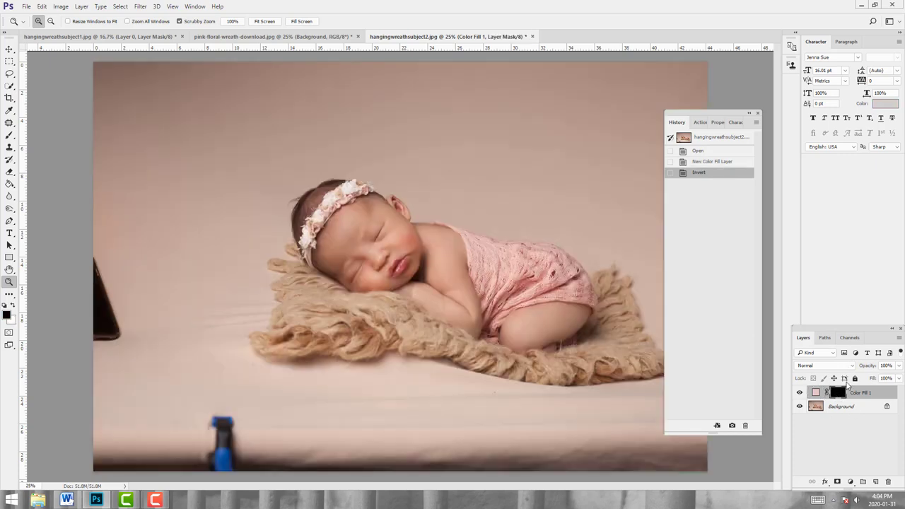
left_click(838, 368)
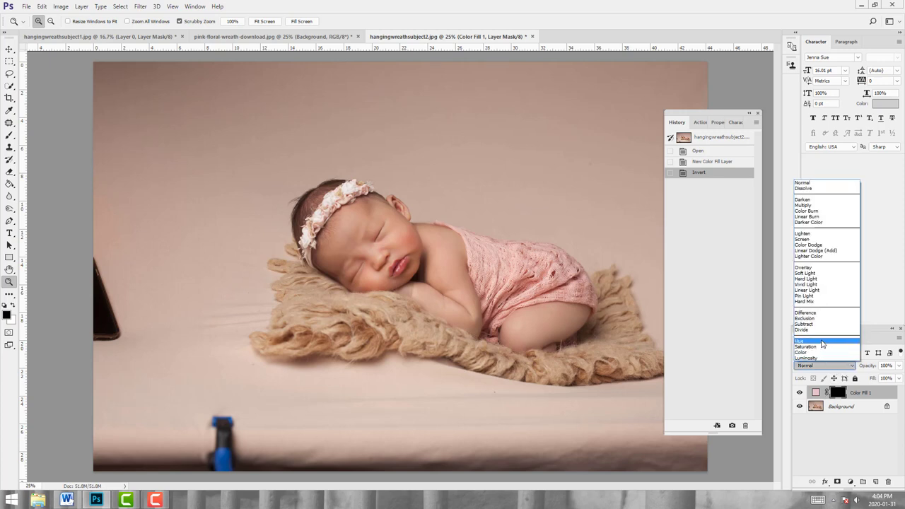
left_click(823, 343)
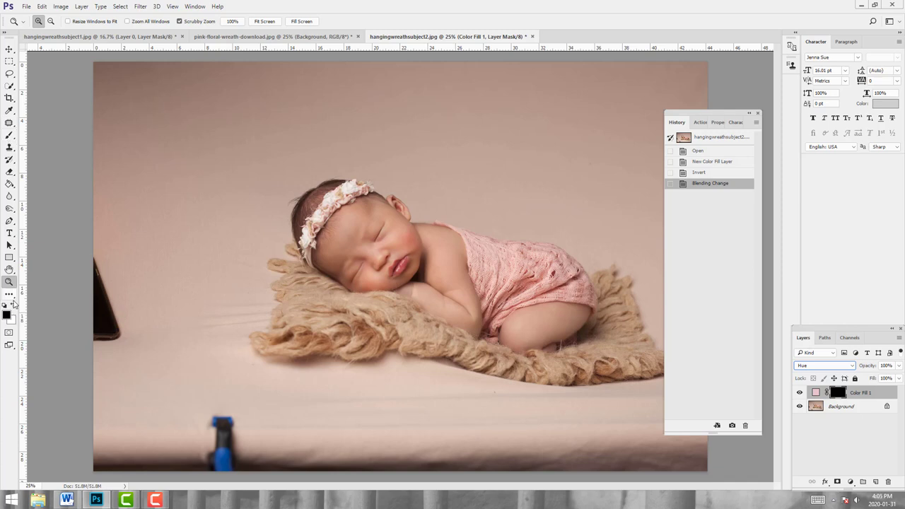
Paint white on the color fill mask over the whole knitted blanket with a size 200 brush to tint it pink.
key("b")
key("x")
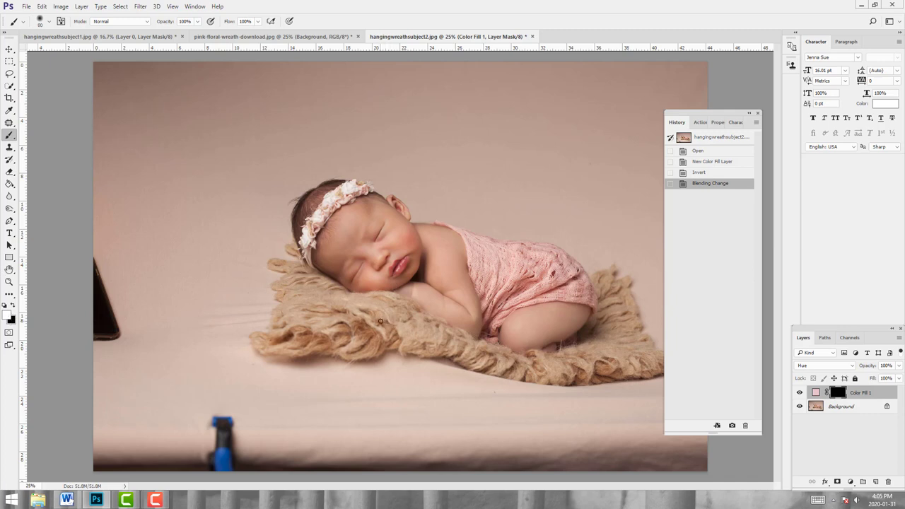
key("bracketright")
key("bracketright")
key("bracketright")
key("bracketright")
key("bracketright")
key("bracketright")
mouse_move(340, 301)
left_mouse_down()
mouse_move(386, 301)
mouse_move(397, 318)
mouse_move(344, 309)
mouse_move(326, 287)
mouse_move(276, 266)
mouse_move(298, 275)
mouse_move(288, 249)
mouse_move(300, 295)
mouse_move(284, 306)
mouse_move(328, 307)
mouse_move(377, 326)
mouse_move(404, 319)
mouse_move(403, 306)
mouse_move(427, 330)
mouse_move(389, 330)
mouse_move(369, 351)
mouse_move(337, 330)
mouse_move(317, 346)
mouse_move(264, 340)
mouse_move(283, 310)
mouse_move(299, 337)
mouse_move(304, 309)
mouse_move(319, 303)
mouse_move(409, 344)
mouse_move(392, 344)
mouse_move(448, 350)
mouse_move(444, 333)
mouse_move(481, 361)
mouse_move(444, 352)
mouse_move(487, 354)
mouse_move(508, 360)
mouse_move(504, 370)
mouse_move(559, 379)
mouse_move(570, 367)
mouse_move(545, 372)
mouse_move(529, 360)
mouse_move(566, 366)
mouse_move(564, 356)
mouse_move(600, 343)
mouse_move(612, 304)
mouse_move(598, 327)
mouse_move(600, 287)
mouse_move(612, 283)
mouse_move(649, 340)
mouse_move(655, 369)
mouse_move(594, 375)
mouse_move(617, 363)
left_mouse_up()
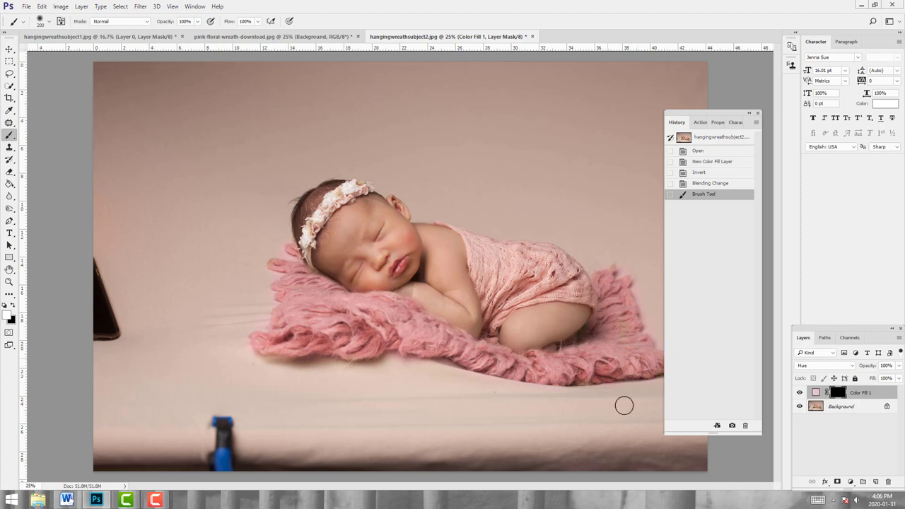
left_click_drag(624, 405, 623, 405)
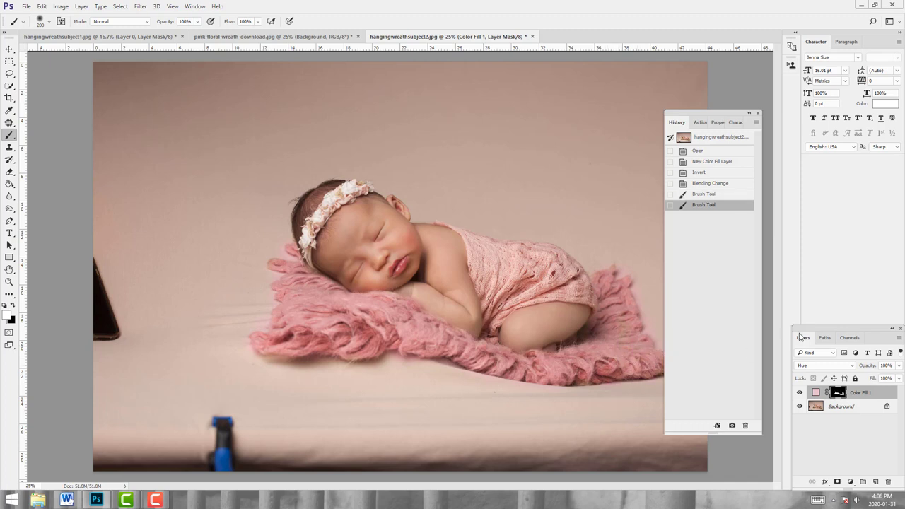
Lower the Color Fill 1 layer's opacity to 85%, comparing the blanket's pink with the wreath image.
left_click(899, 366)
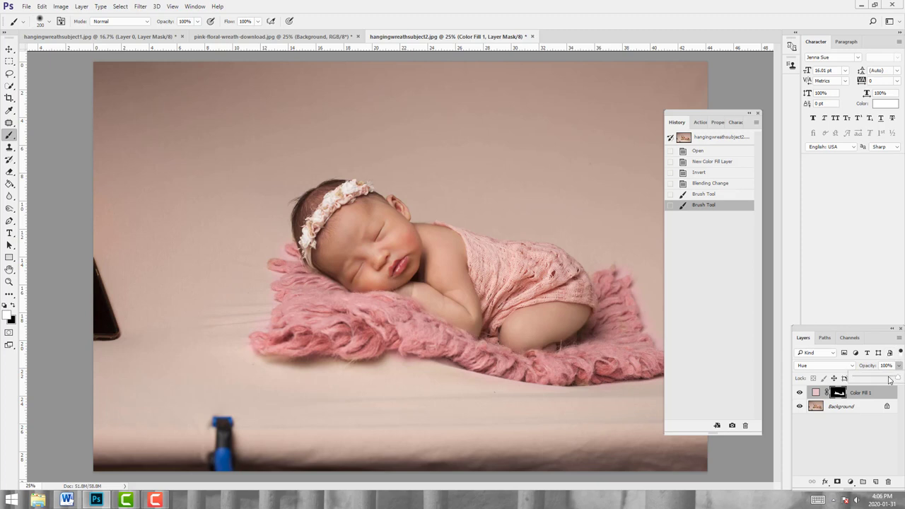
left_click_drag(889, 380, 890, 381)
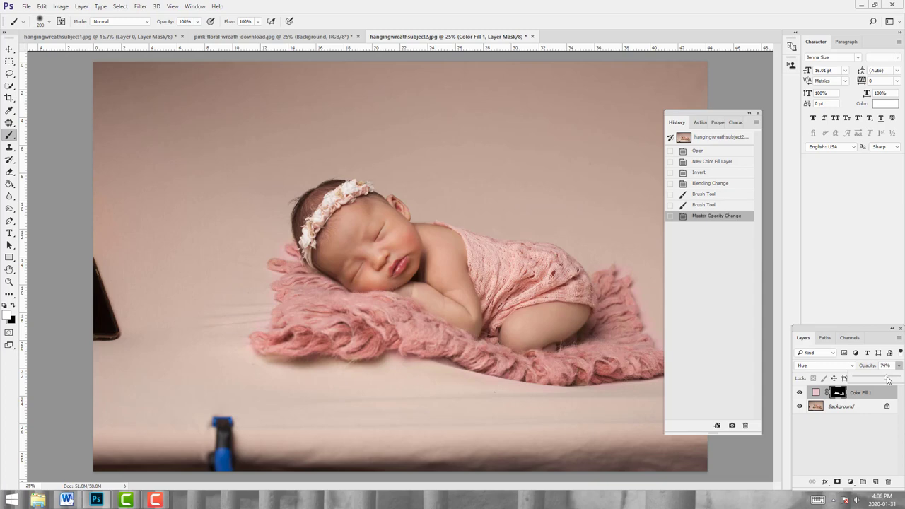
left_click(326, 36)
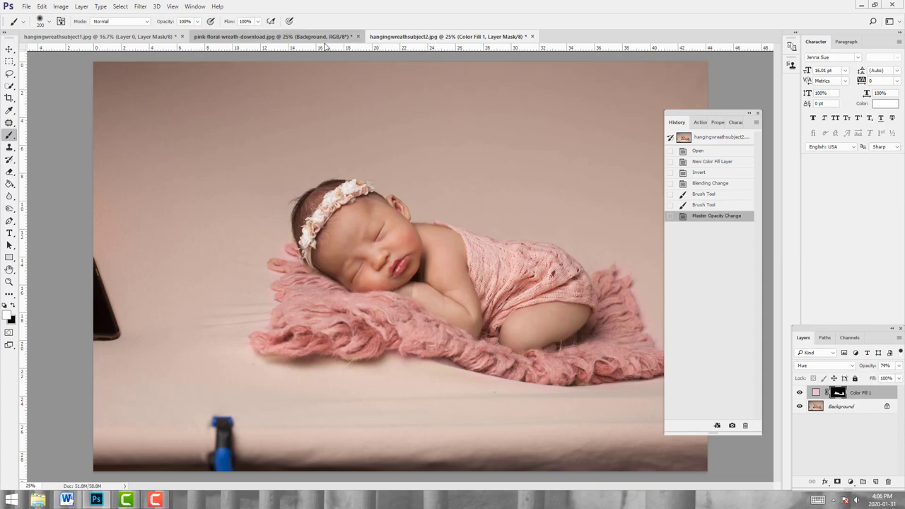
left_click(411, 39)
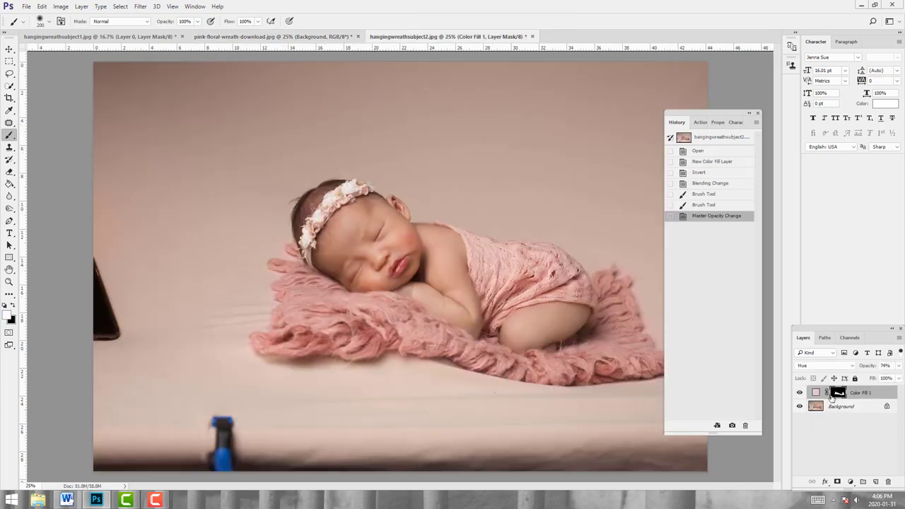
left_click(899, 366)
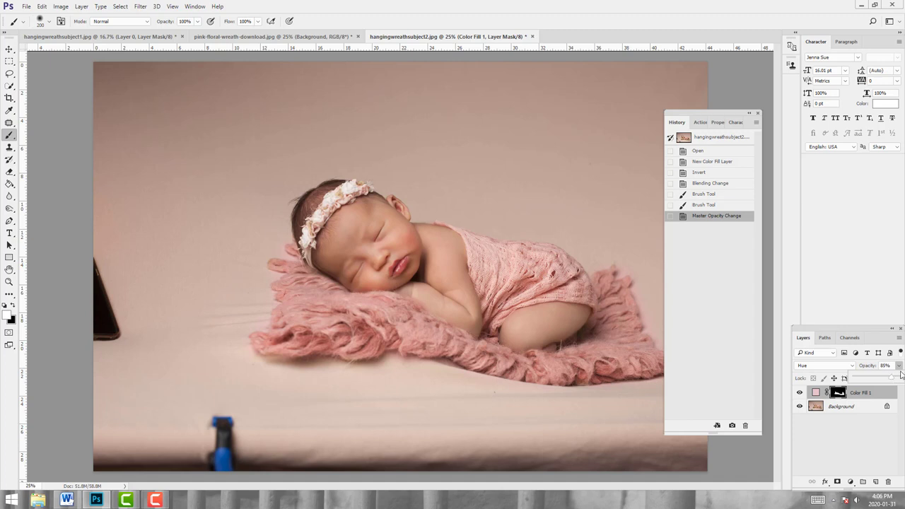
Flatten the recolored baby photo into a single layer.
left_click(866, 397)
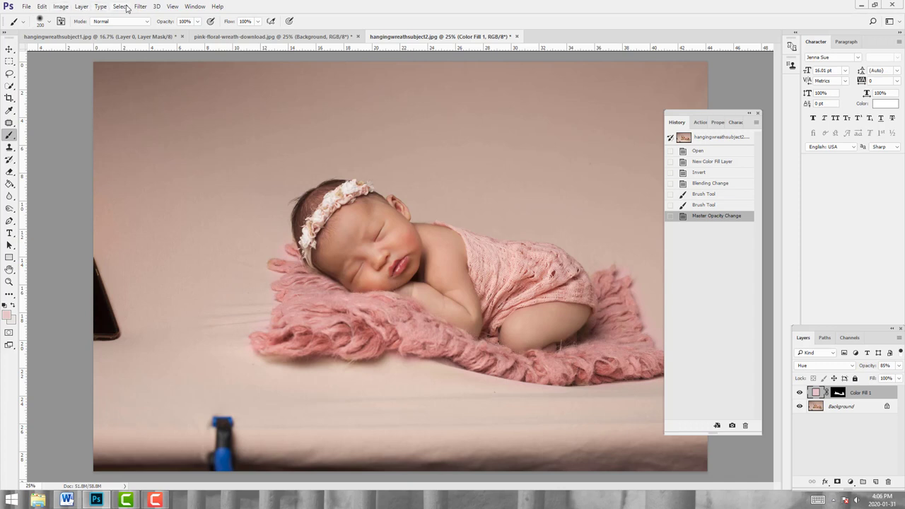
left_click(82, 6)
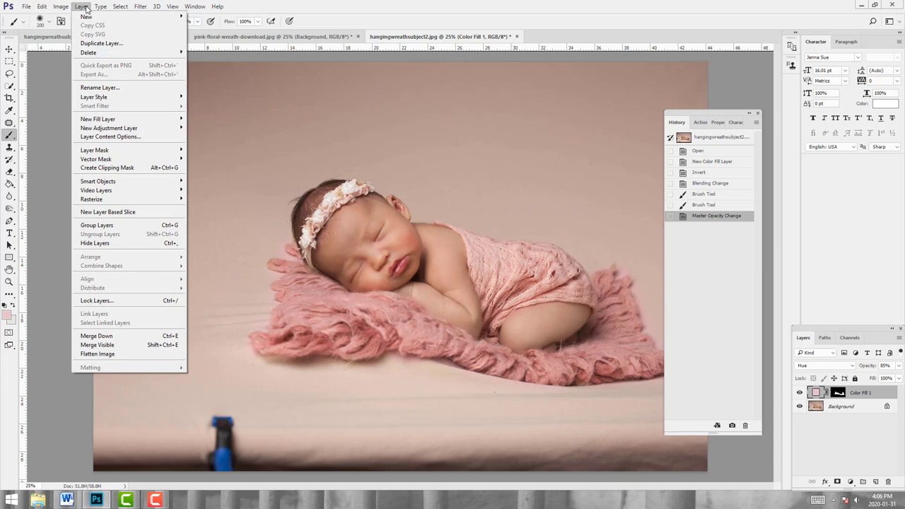
left_click(116, 355)
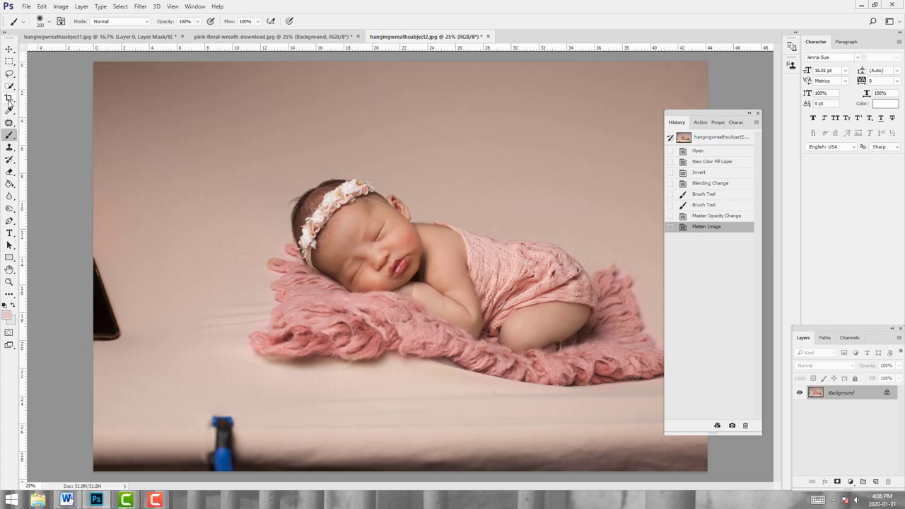
Select the baby and most of the pink blanket beneath with the Quick Selection tool.
left_click(8, 86)
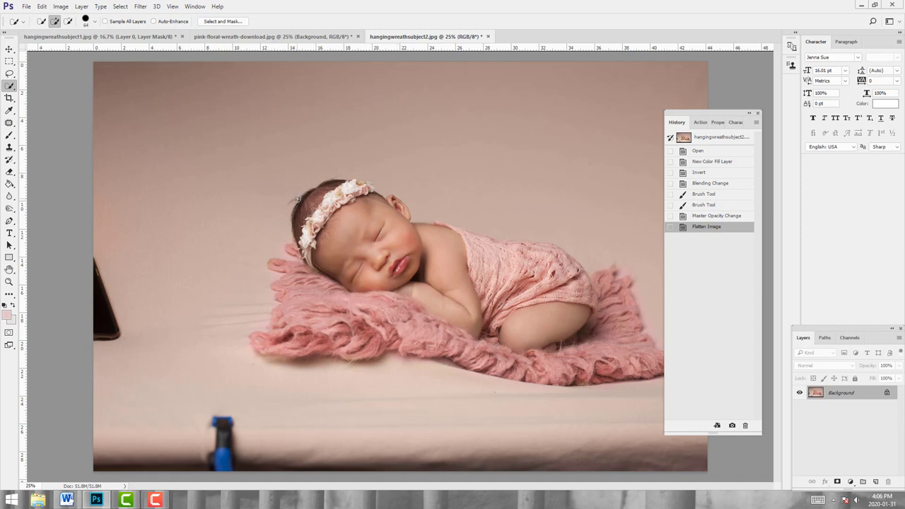
mouse_move(299, 200)
left_mouse_down()
mouse_move(417, 240)
mouse_move(447, 274)
mouse_move(541, 286)
left_mouse_up()
left_click_drag(464, 246, 468, 236)
mouse_move(524, 251)
left_mouse_down()
mouse_move(549, 245)
mouse_move(575, 263)
mouse_move(598, 312)
mouse_move(600, 331)
mouse_move(586, 348)
mouse_move(534, 353)
mouse_move(422, 306)
mouse_move(296, 271)
mouse_move(304, 307)
mouse_move(328, 319)
mouse_move(484, 308)
left_mouse_up()
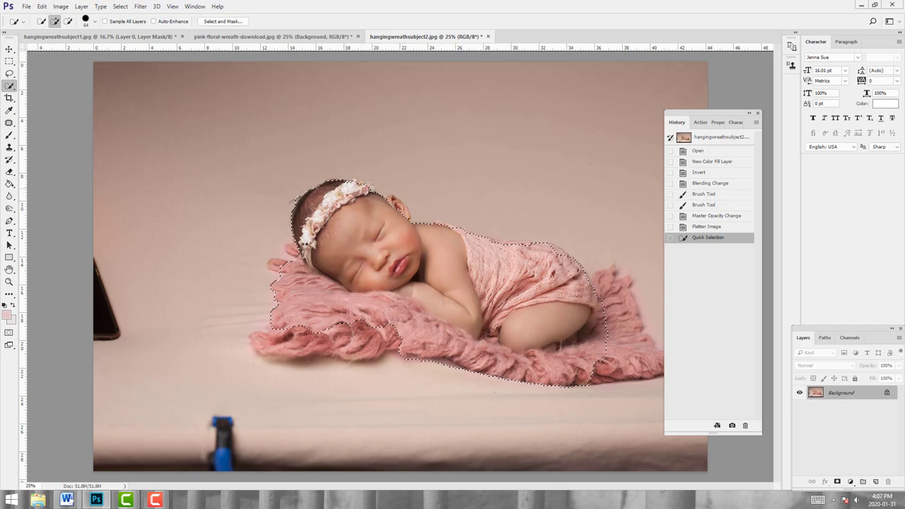
left_click_drag(305, 247, 304, 228)
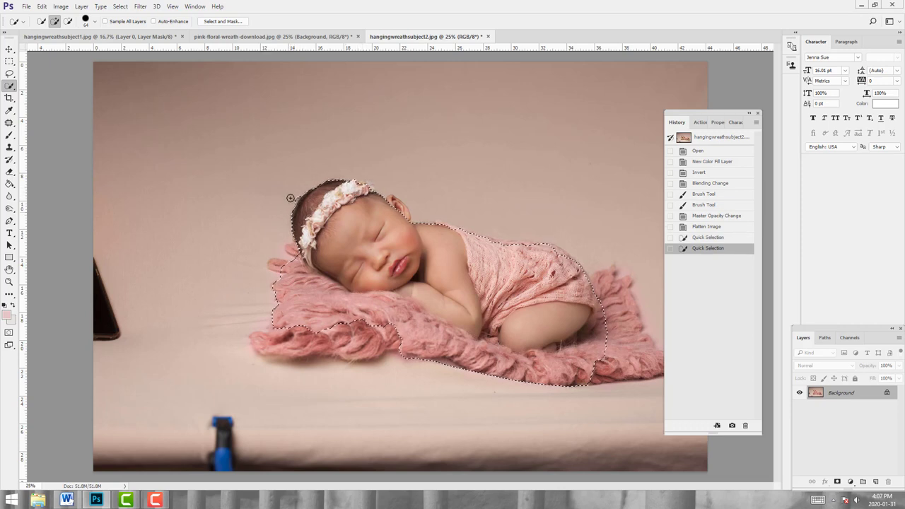
Refine the selection's edge along the baby's hair and headband in Select and Mask, and output it to a layer mask.
left_click(228, 24)
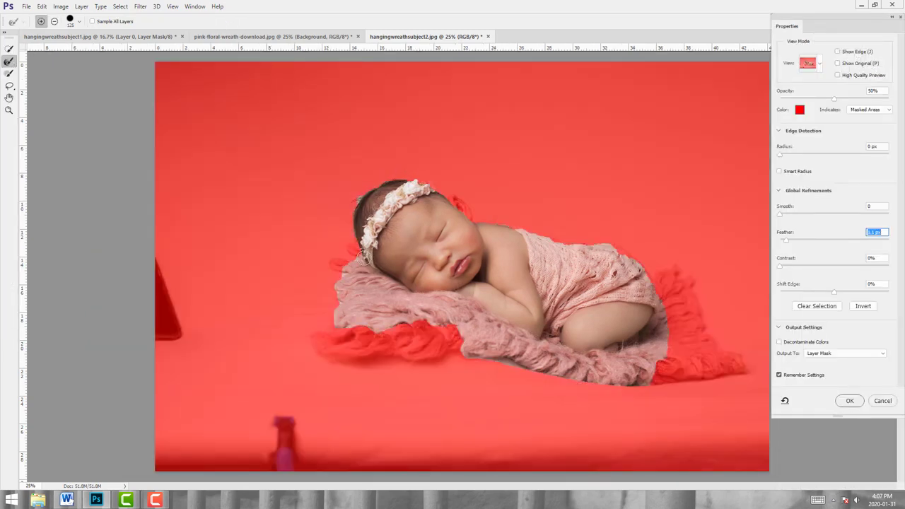
mouse_move(363, 256)
left_mouse_down()
mouse_move(356, 202)
mouse_move(384, 182)
mouse_move(414, 181)
left_mouse_up()
left_click(852, 401)
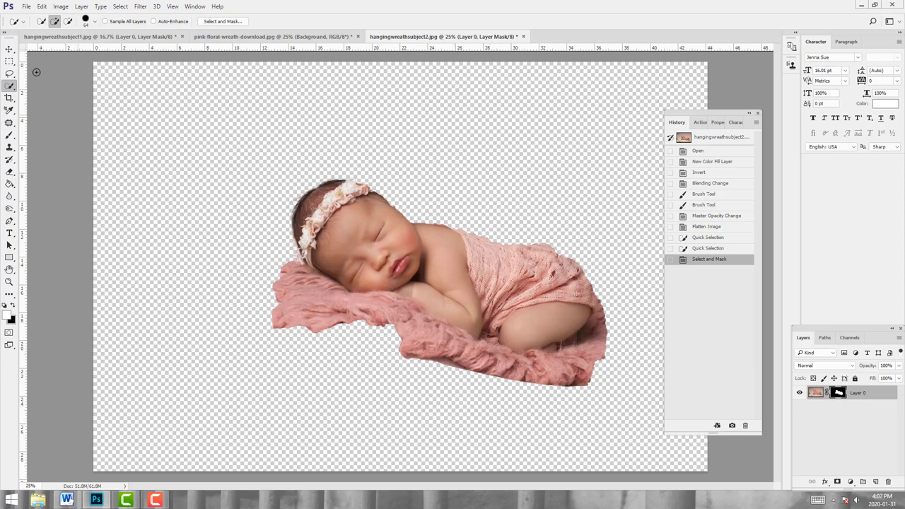
Move the cut-out baby layer into pink-floral-wreath-download.jpg, just above the Background layer.
left_click(8, 51)
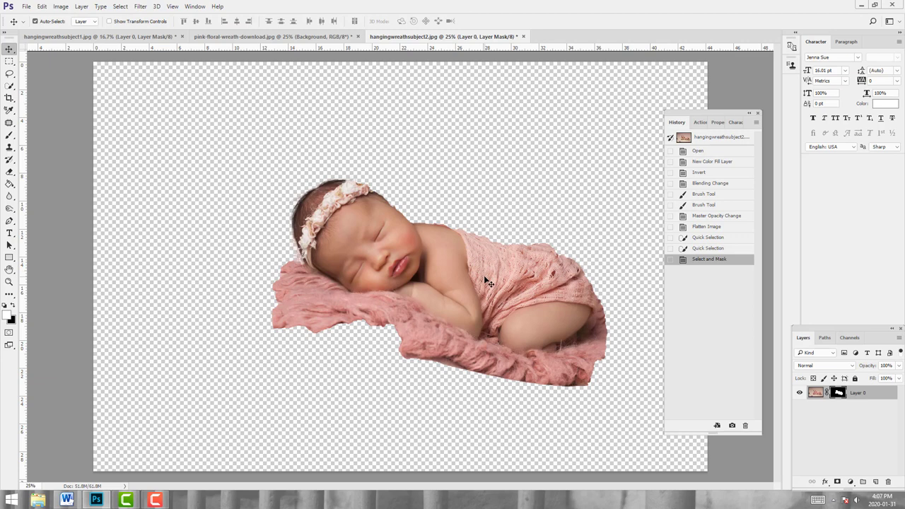
left_click_drag(486, 281, 389, 321)
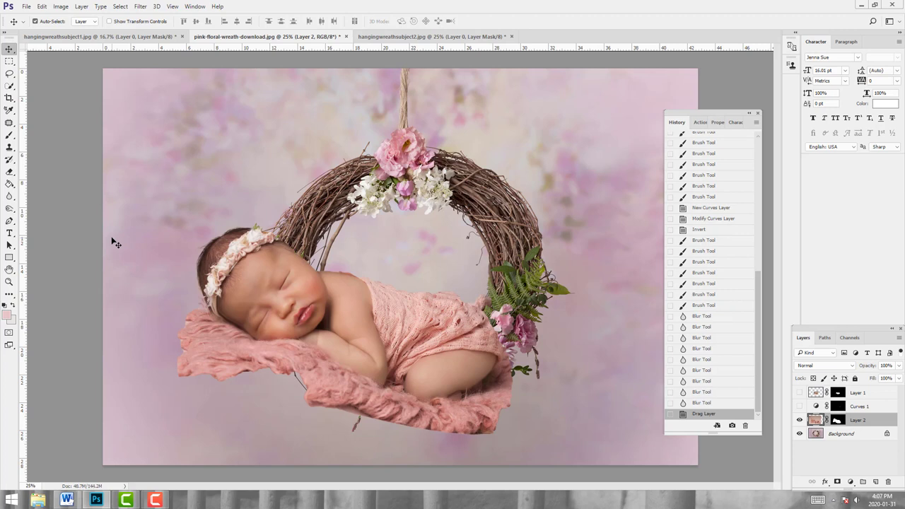
key("ctrl")
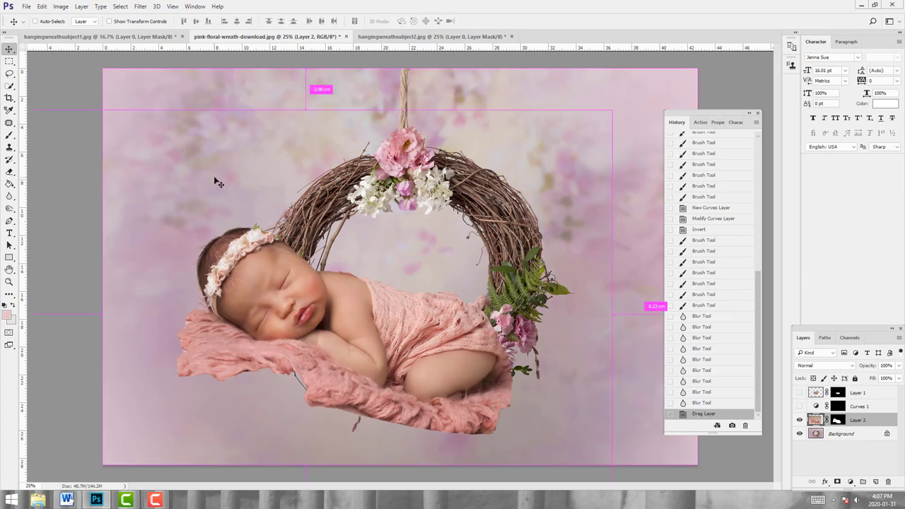
Scale the baby layer down to about 48%, rotate it about 11.5° counterclockwise, and seat it in the wreath's lower curve.
key("ctrl+t")
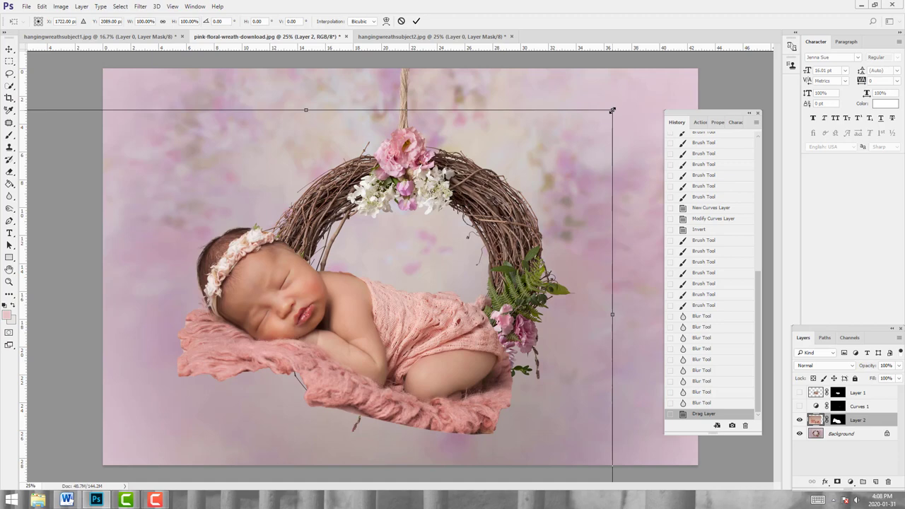
left_click_drag(613, 111, 347, 286)
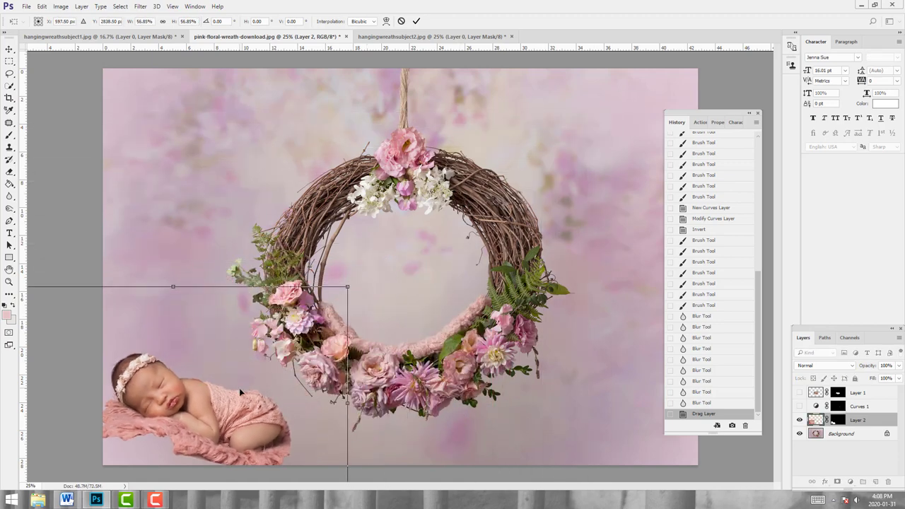
left_click_drag(239, 387, 349, 277)
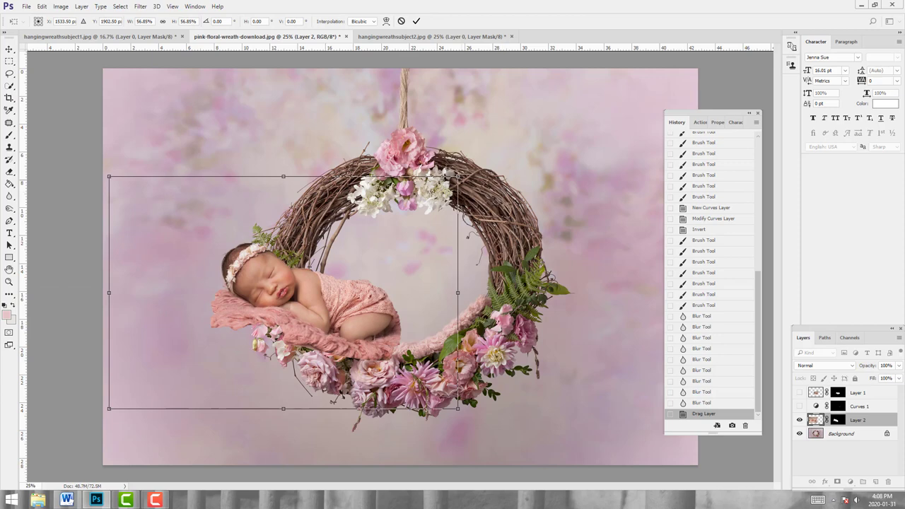
left_click_drag(457, 177, 376, 231)
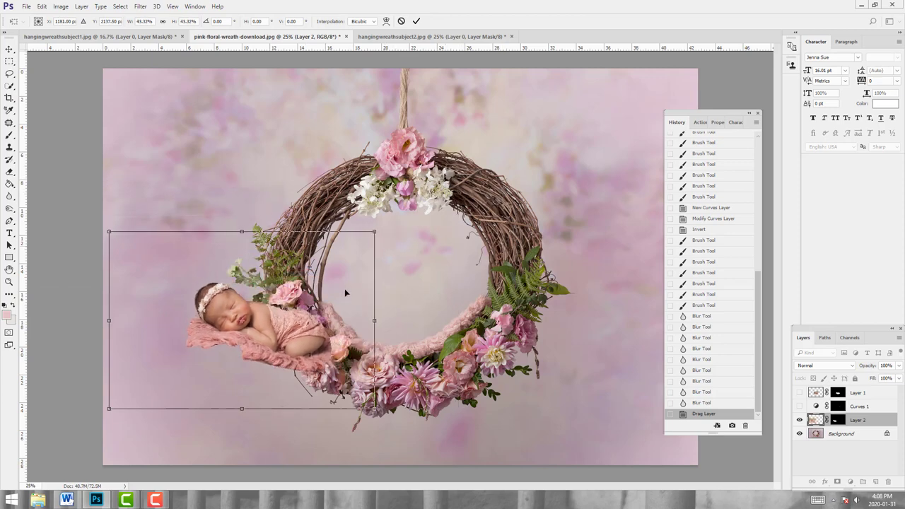
left_click_drag(348, 293, 431, 331)
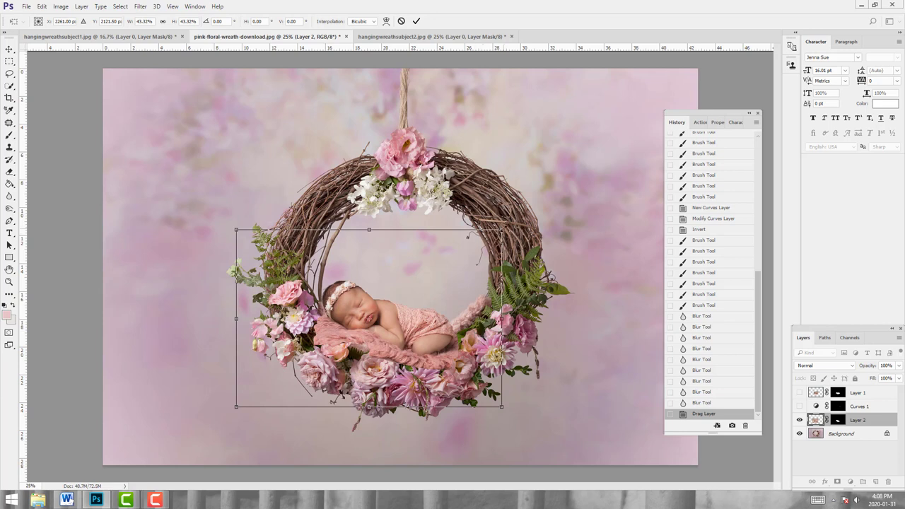
left_click_drag(502, 230, 511, 224)
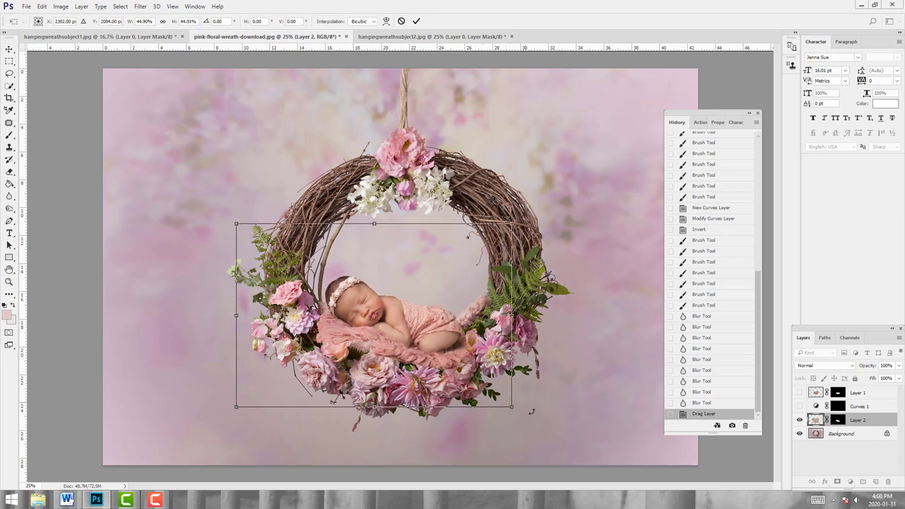
left_click_drag(531, 411, 539, 375)
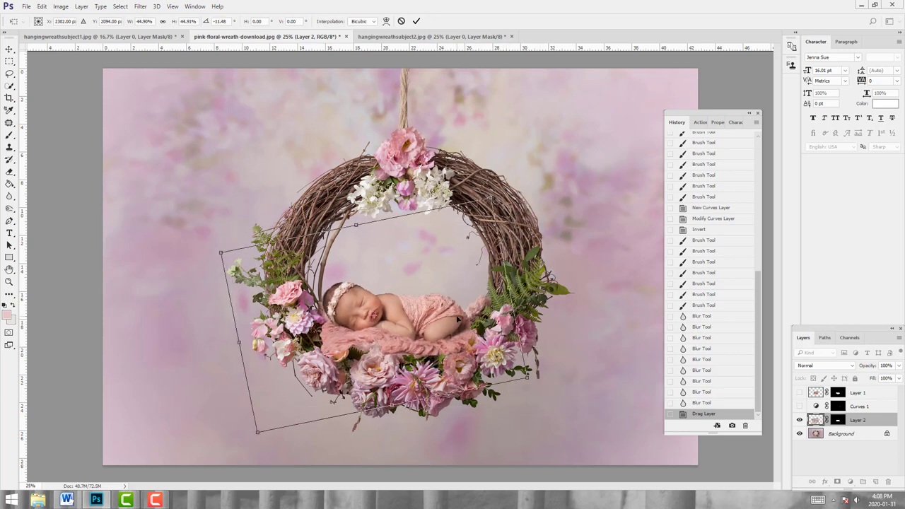
mouse_move(453, 317)
left_mouse_down()
mouse_move(449, 304)
mouse_move(448, 324)
left_mouse_up()
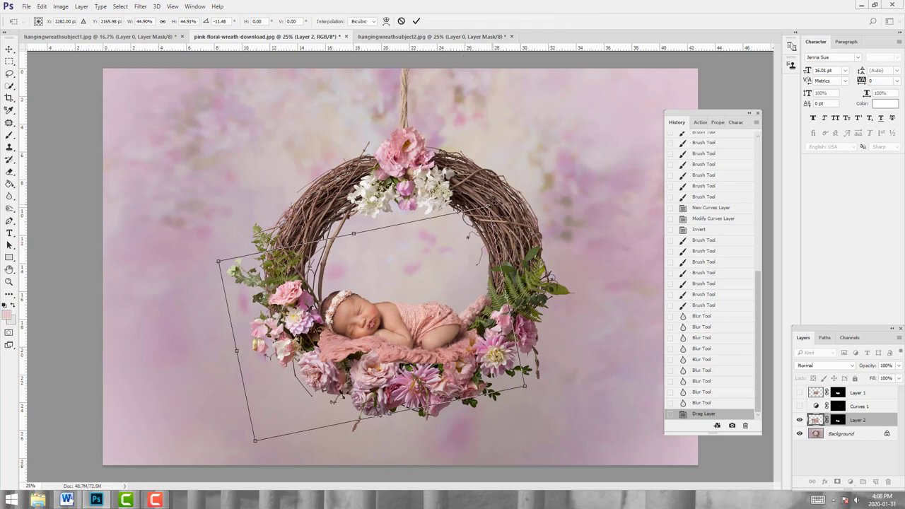
left_click_drag(487, 208, 510, 191)
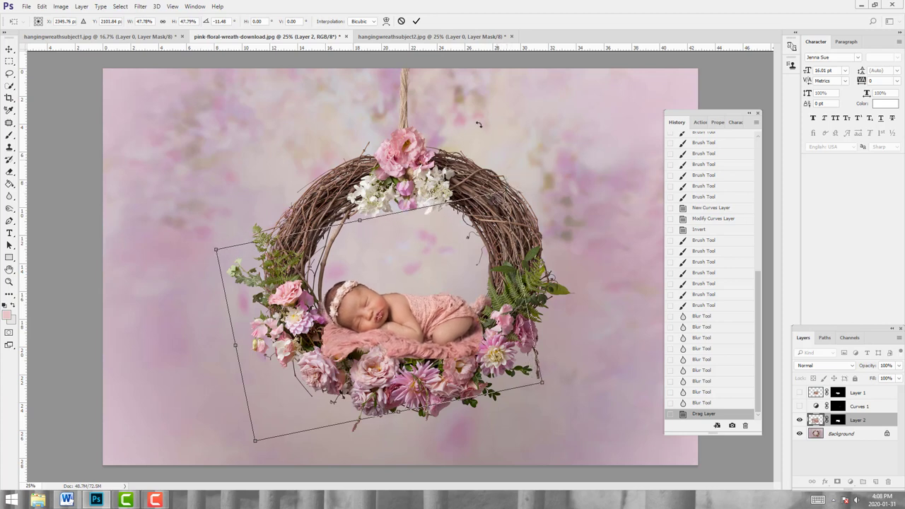
left_click(415, 22)
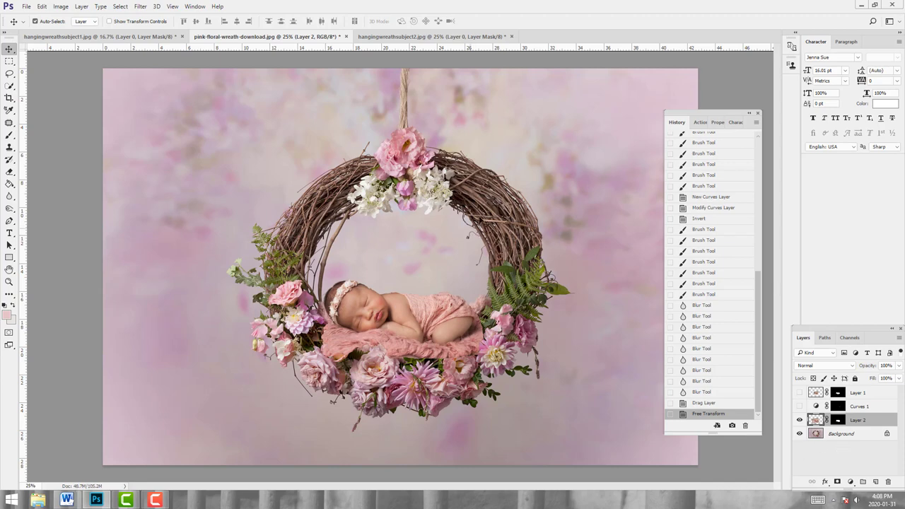
Puppet Warp the baby layer with pins, pulling the end at the baby's bottom upward to follow the wreath's curve.
left_click(44, 6)
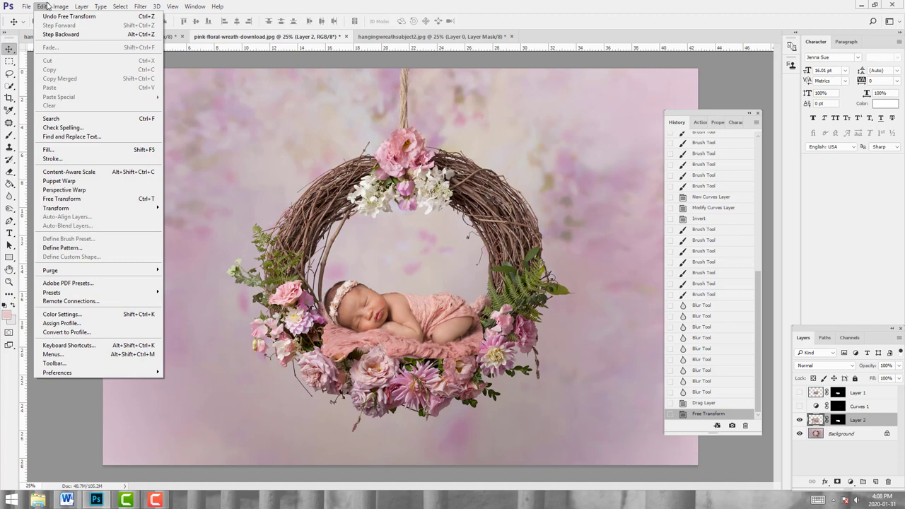
left_click(75, 183)
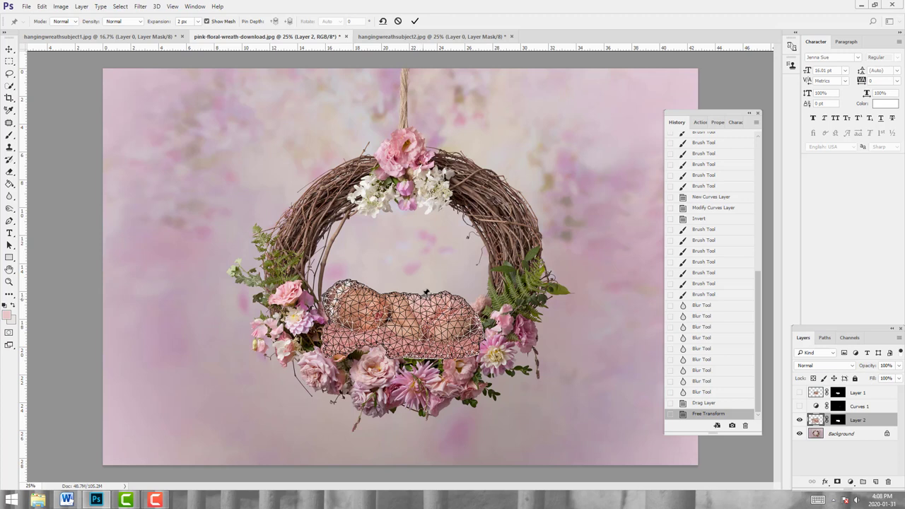
left_click(423, 291)
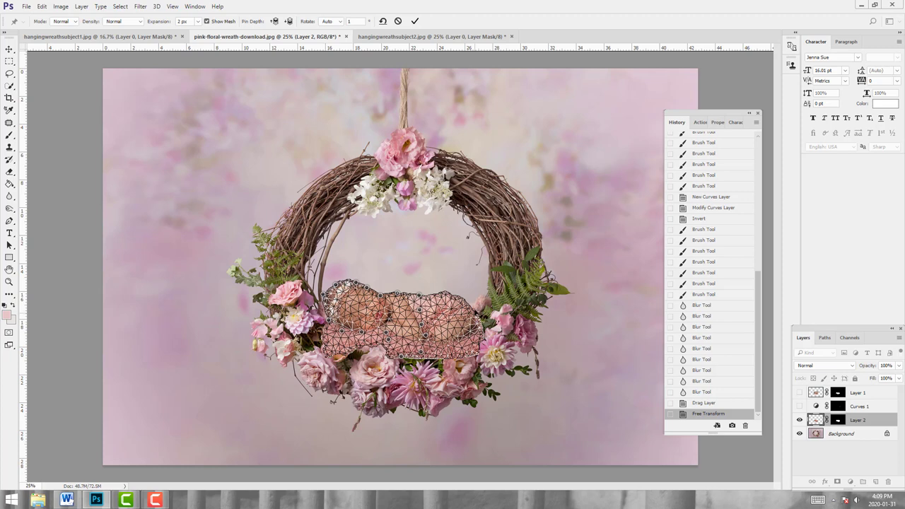
left_click_drag(480, 314, 478, 288)
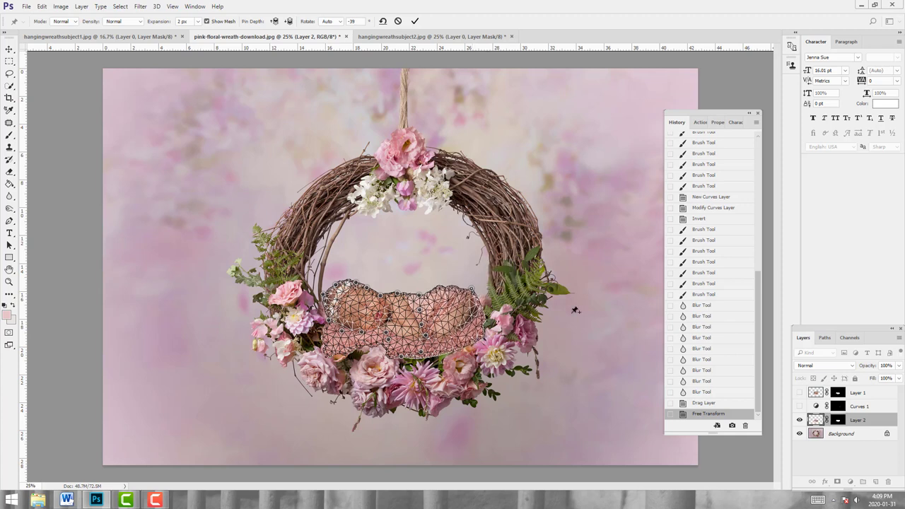
left_click(415, 22)
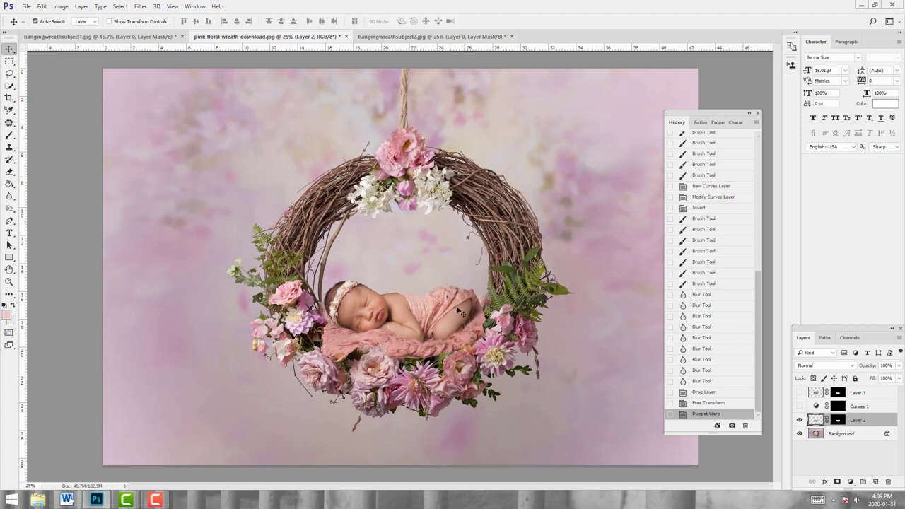
Rotate the warped baby layer 2.6° clockwise, scale it to about 98%, and reposition it on the wreath's flowers.
left_click_drag(372, 318, 372, 319)
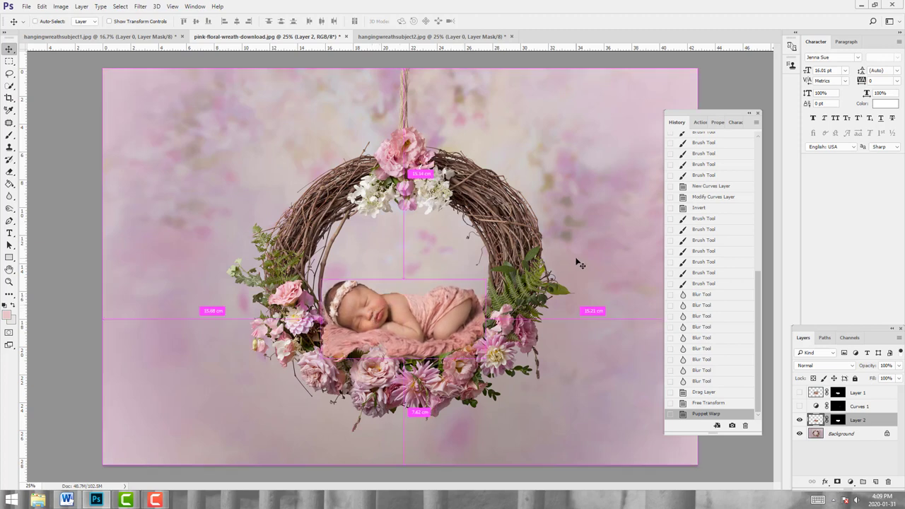
key("ctrl+t")
left_click_drag(535, 351, 535, 360)
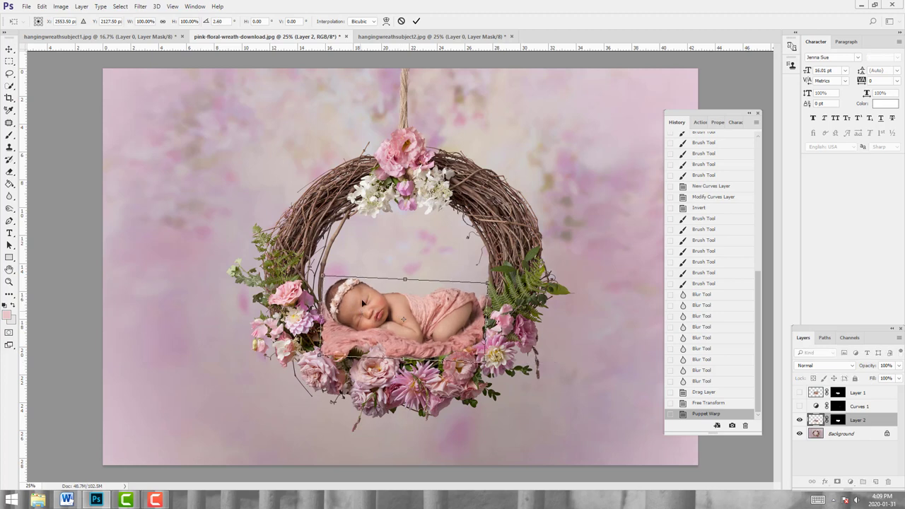
mouse_move(362, 302)
left_mouse_down()
mouse_move(353, 306)
mouse_move(362, 302)
left_mouse_up()
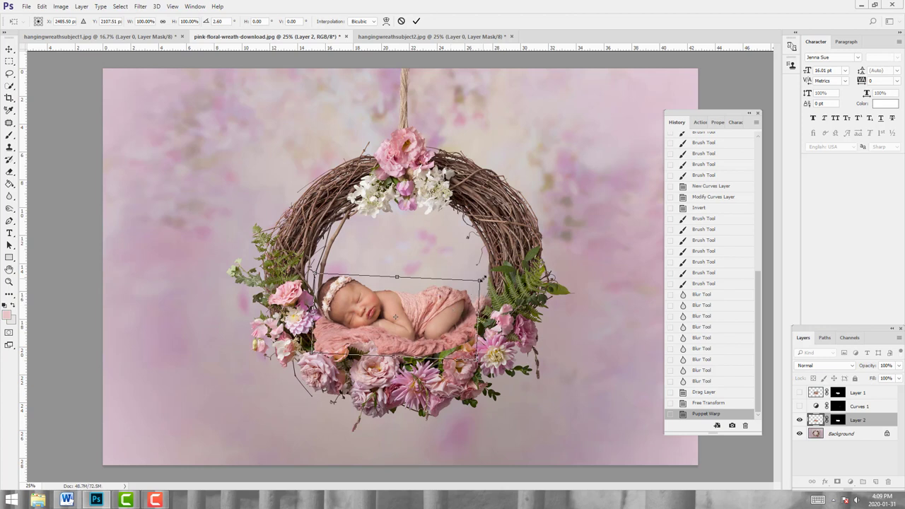
left_click_drag(481, 278, 479, 283)
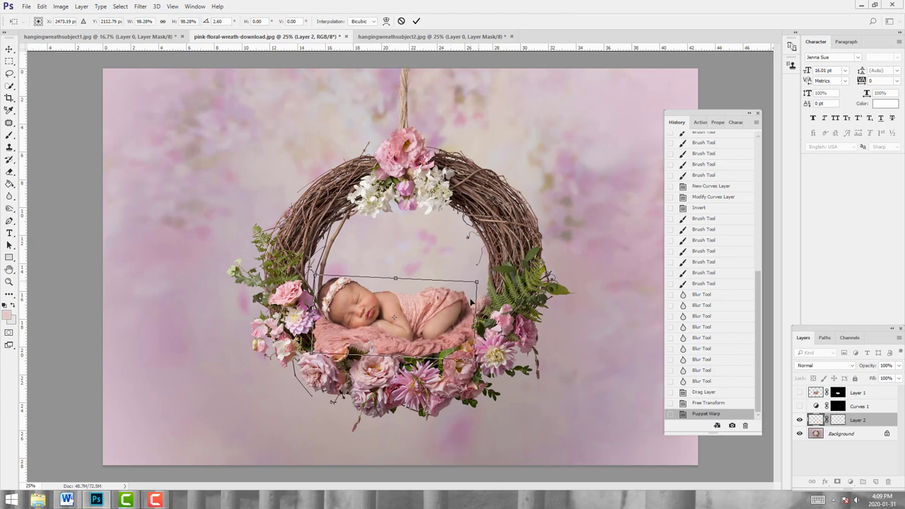
left_click_drag(448, 322, 375, 315)
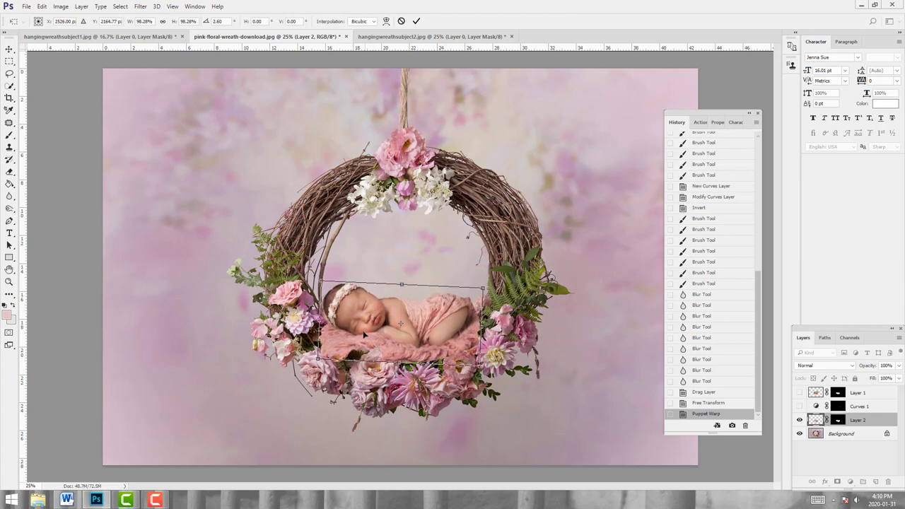
left_click(416, 21)
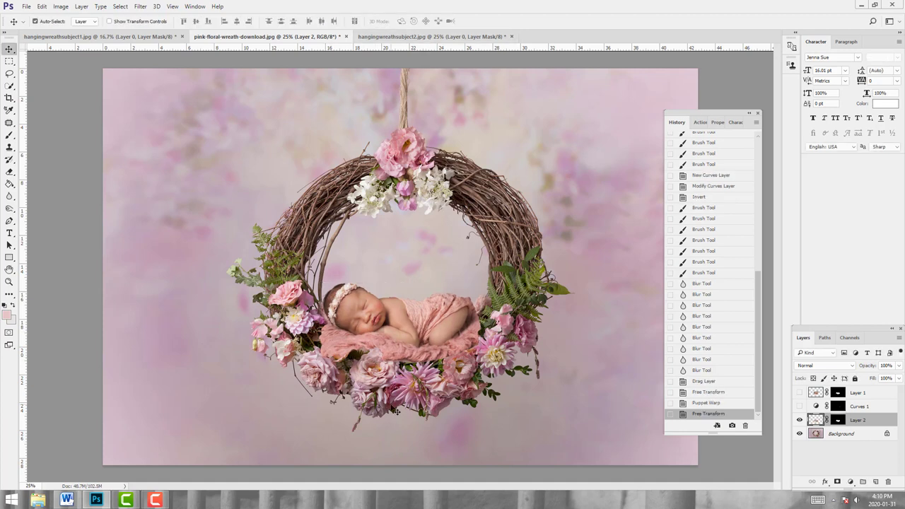
Scale the baby layer to about 94% and nudge it slightly upward within the wreath.
key("ctrl+t")
left_click_drag(319, 283, 349, 309)
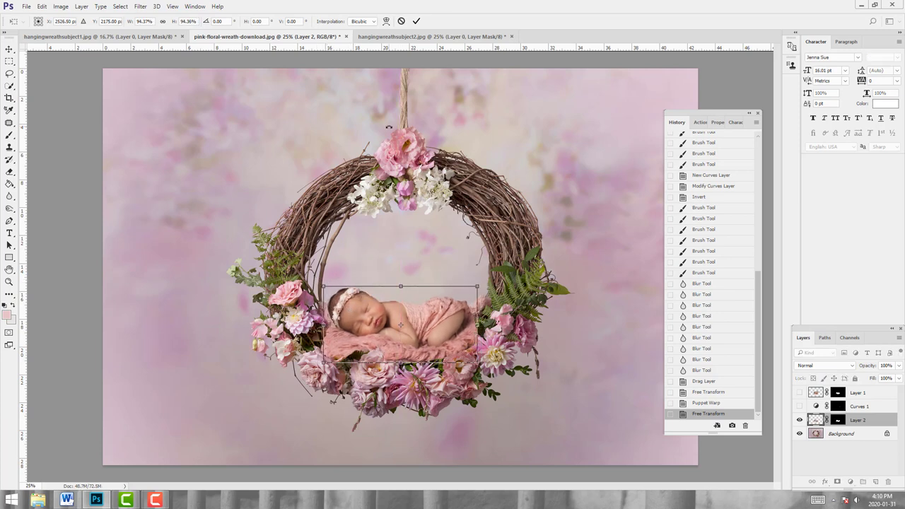
left_click_drag(422, 316, 418, 312)
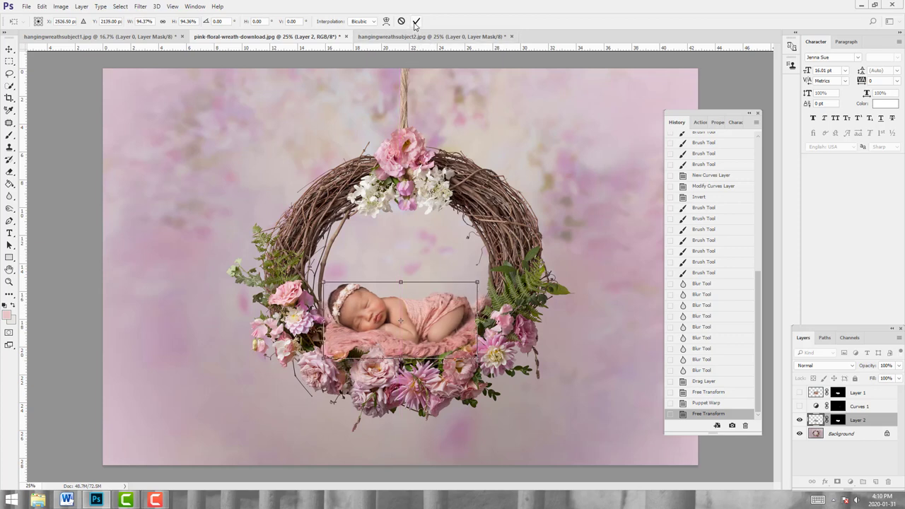
left_click(416, 21)
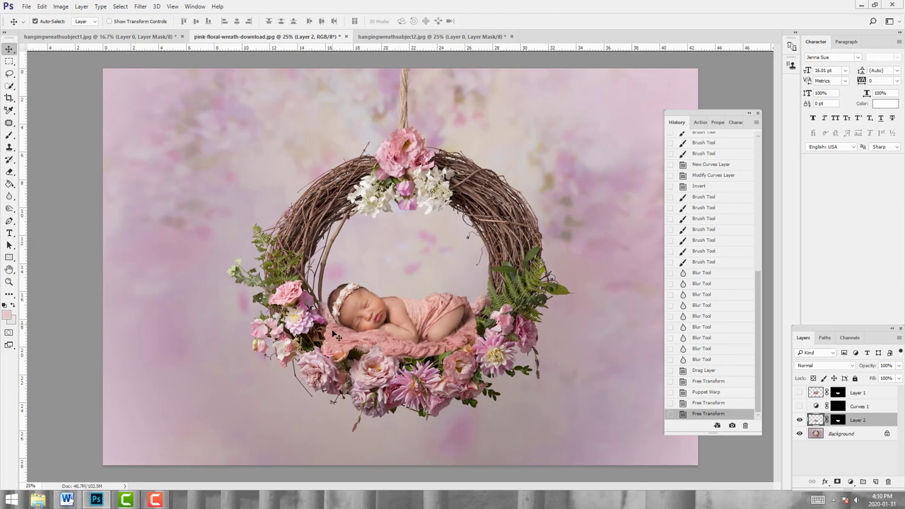
Target Layer 2's mask and set up a smaller brush with 39% opacity and 36% flow.
left_click(839, 421)
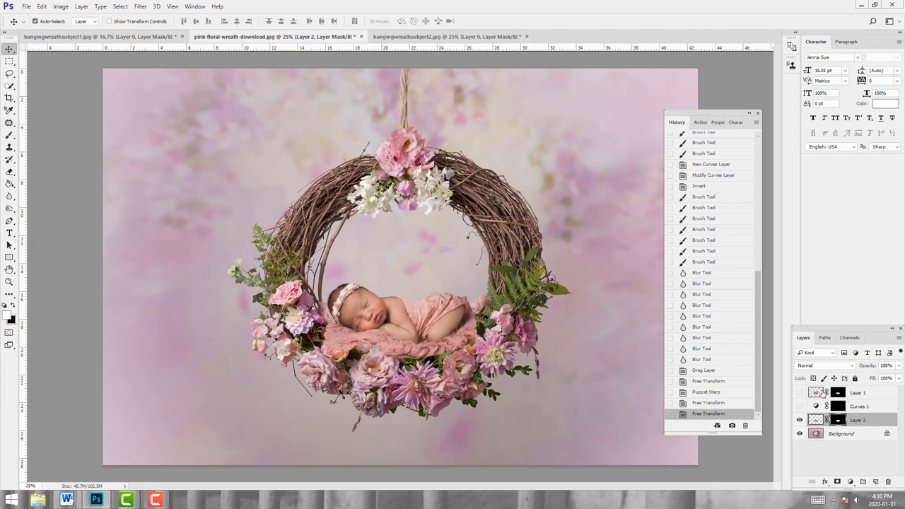
left_click(10, 292)
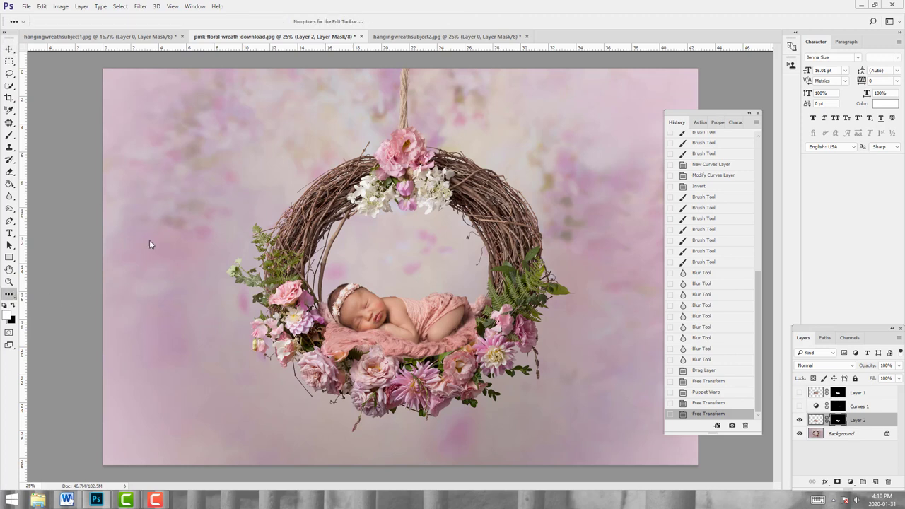
left_click(9, 282)
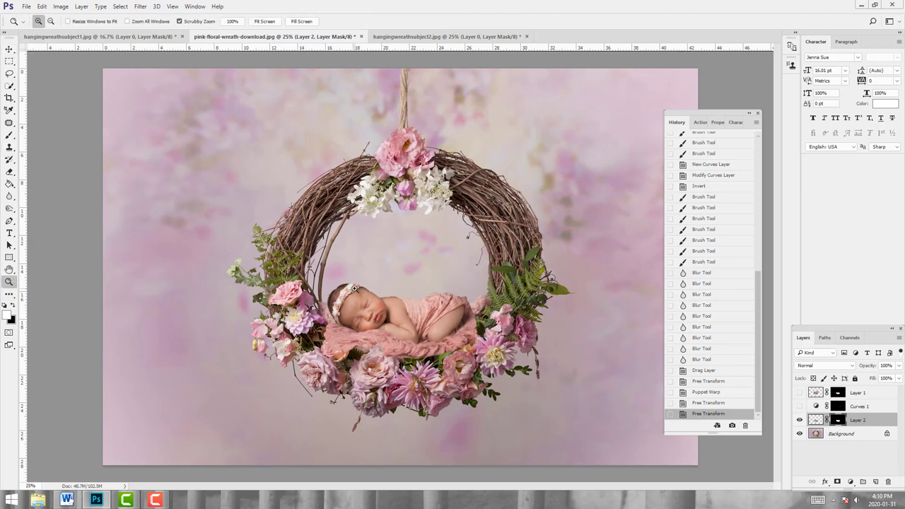
left_click(396, 315)
scroll(461, 340, "down", 2)
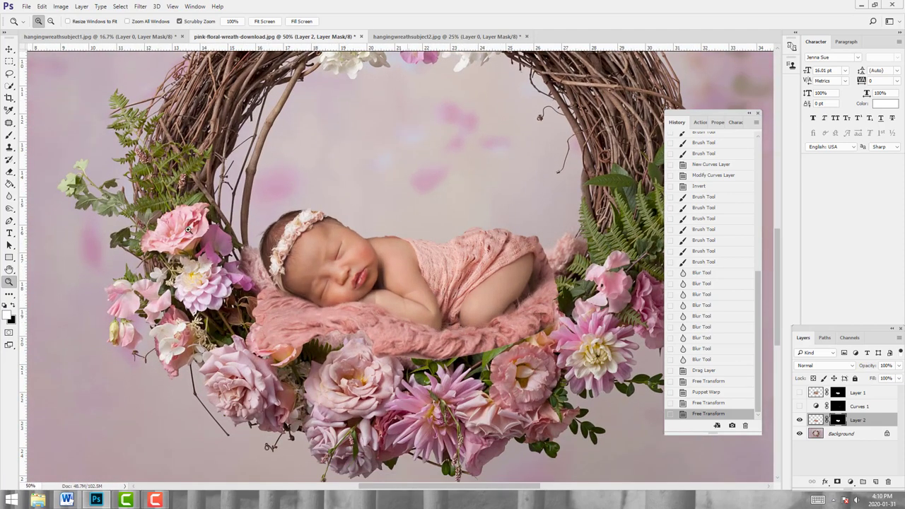
left_click(8, 138)
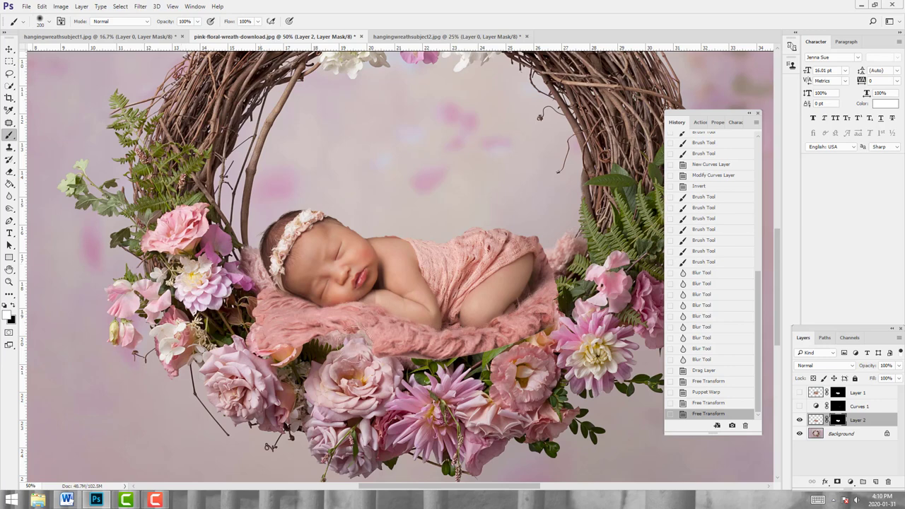
left_click(197, 22)
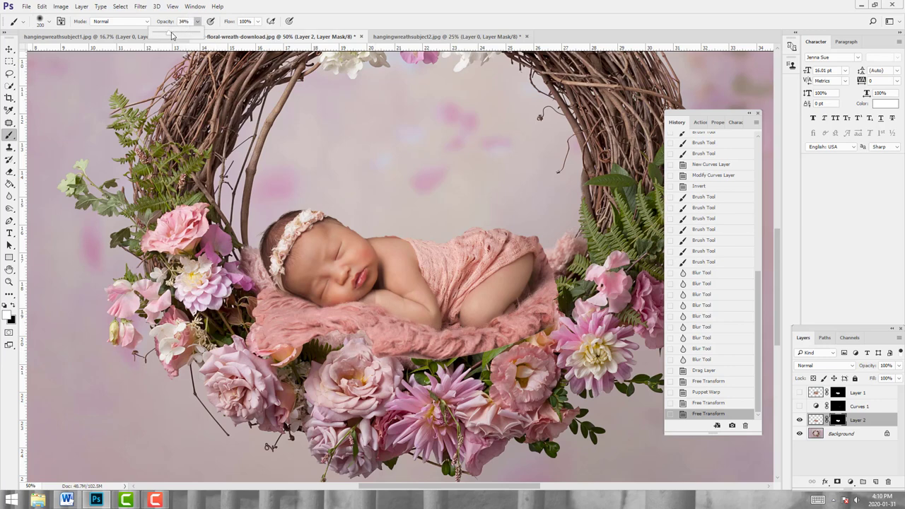
left_click(258, 22)
left_click_drag(255, 36, 234, 36)
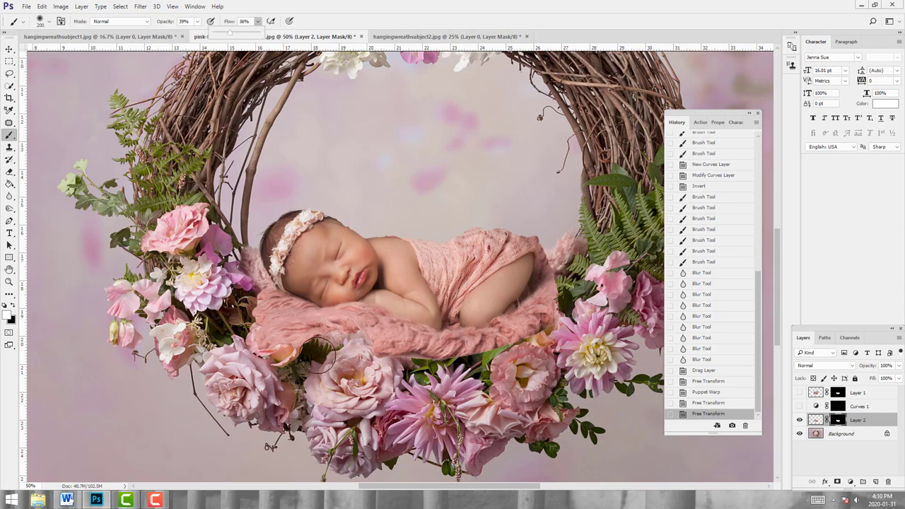
key("bracketleft")
key("bracketleft")
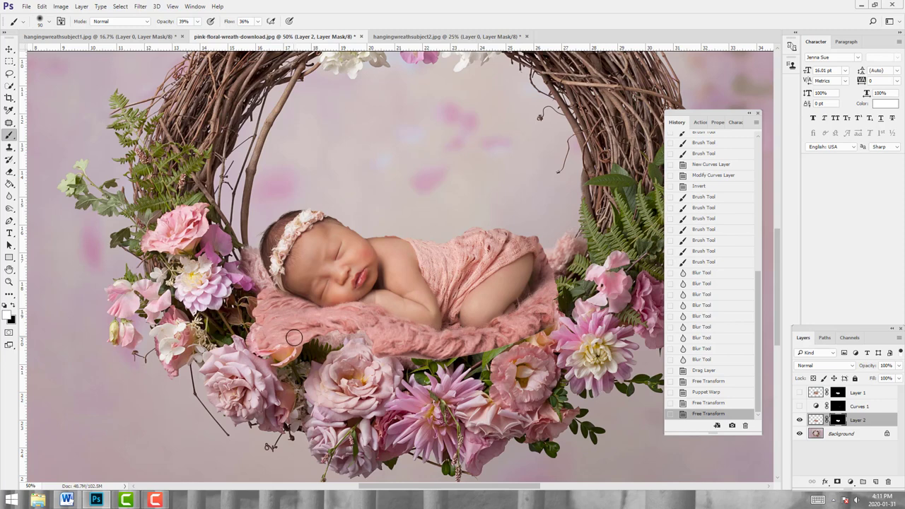
Paint black on Layer 2's mask to remove the blanket over the peach rose and soften its edge beside the baby's head.
mouse_move(295, 346)
left_mouse_down()
mouse_move(273, 323)
mouse_move(282, 342)
mouse_move(299, 338)
mouse_move(283, 326)
mouse_move(292, 334)
mouse_move(260, 328)
mouse_move(259, 341)
mouse_move(276, 333)
mouse_move(258, 313)
mouse_move(290, 337)
mouse_move(287, 322)
mouse_move(301, 334)
mouse_move(269, 297)
left_mouse_up()
key("x")
left_click_drag(267, 299, 243, 301)
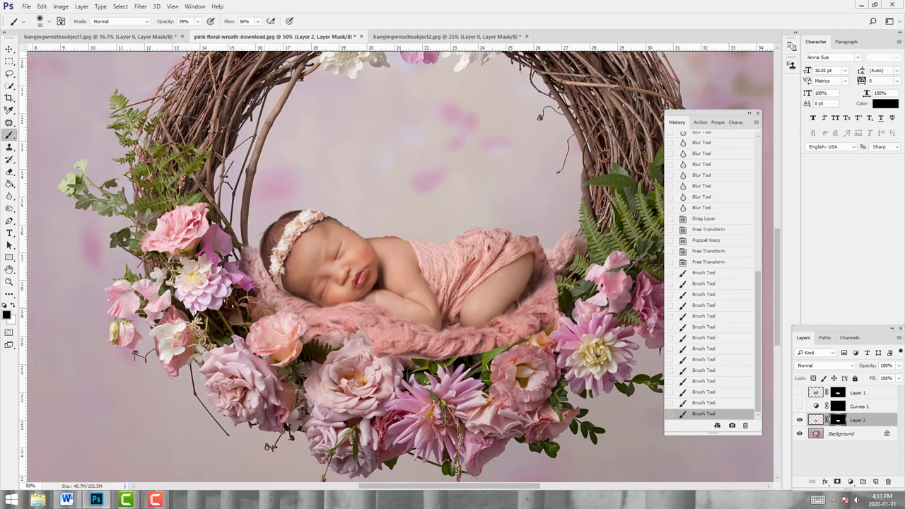
left_click_drag(268, 303, 262, 296)
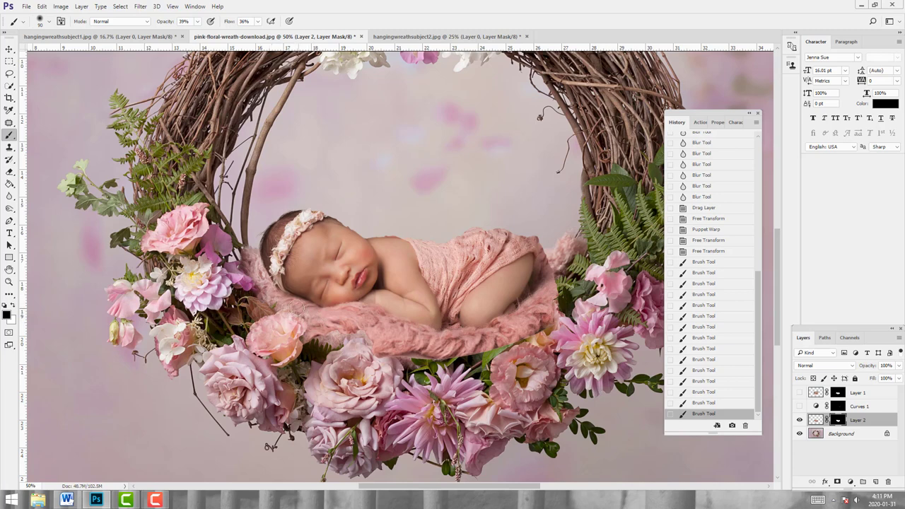
Fade the blanket's front edge below the baby into the wreath's fur on the mask, and compare with Layer 2 hidden.
mouse_move(314, 330)
left_mouse_down()
mouse_move(298, 324)
mouse_move(309, 346)
mouse_move(303, 315)
mouse_move(324, 335)
mouse_move(316, 330)
left_mouse_up()
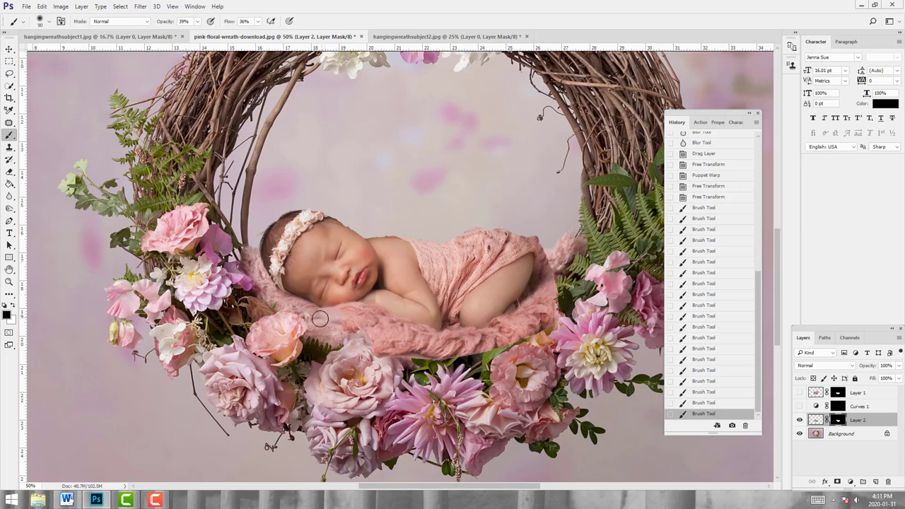
mouse_move(357, 330)
left_mouse_down()
mouse_move(349, 328)
mouse_move(356, 334)
mouse_move(356, 317)
left_mouse_up()
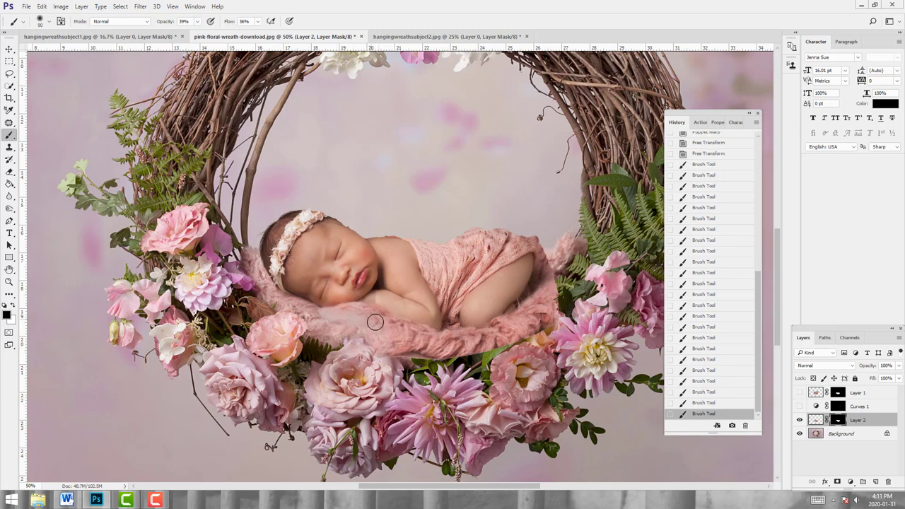
left_click_drag(374, 321, 359, 312)
left_click(401, 331)
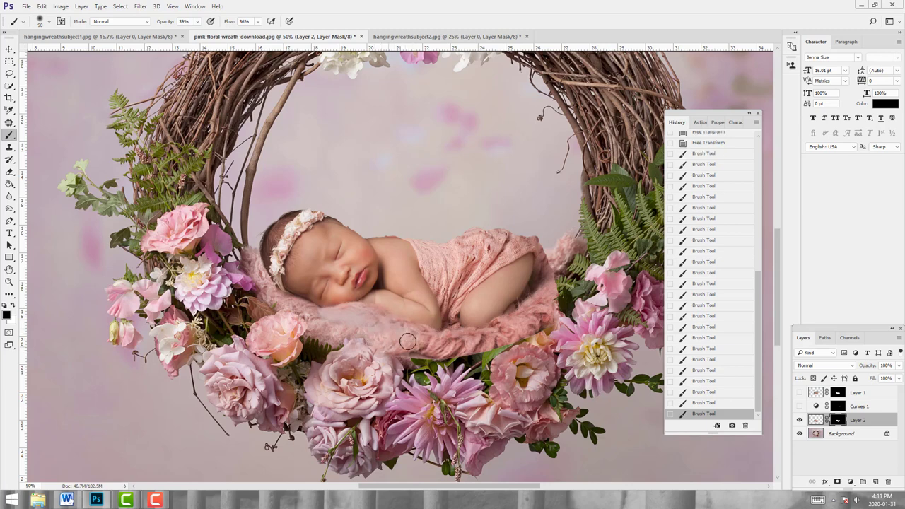
left_click_drag(396, 362, 419, 350)
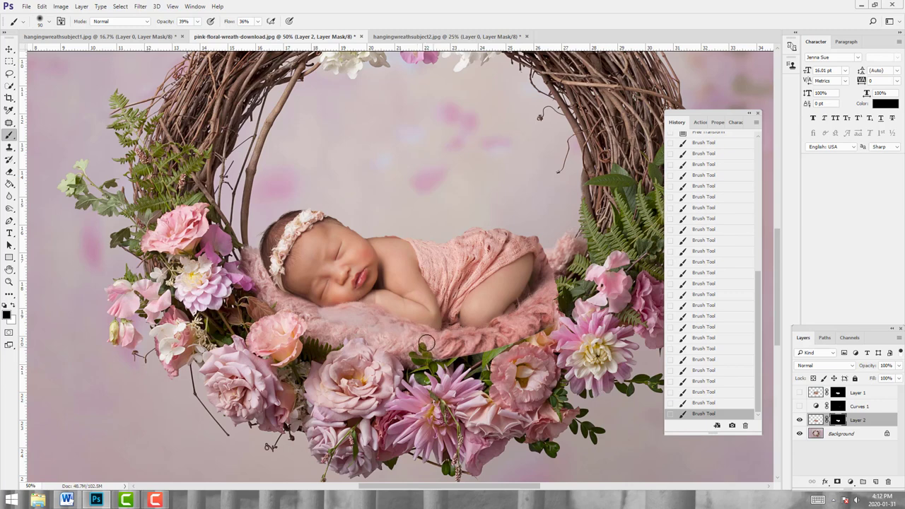
left_click(391, 337)
left_click(800, 421)
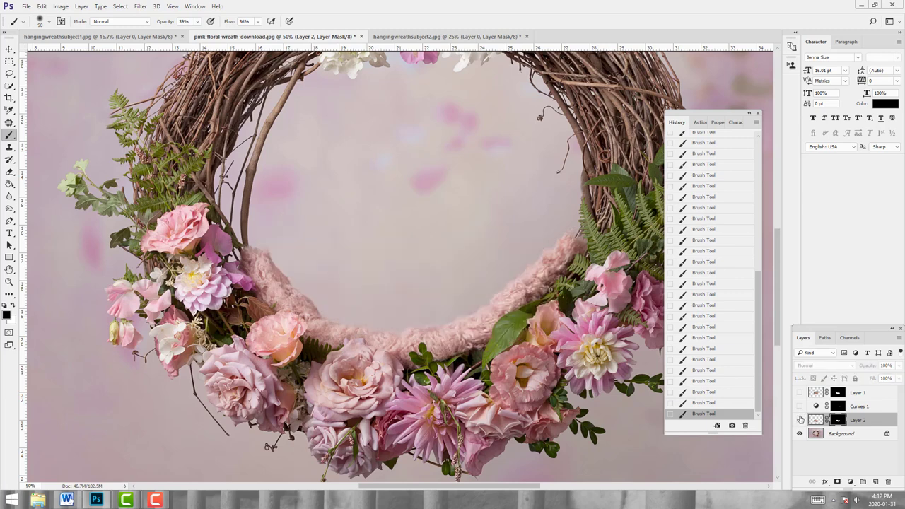
left_click(800, 421)
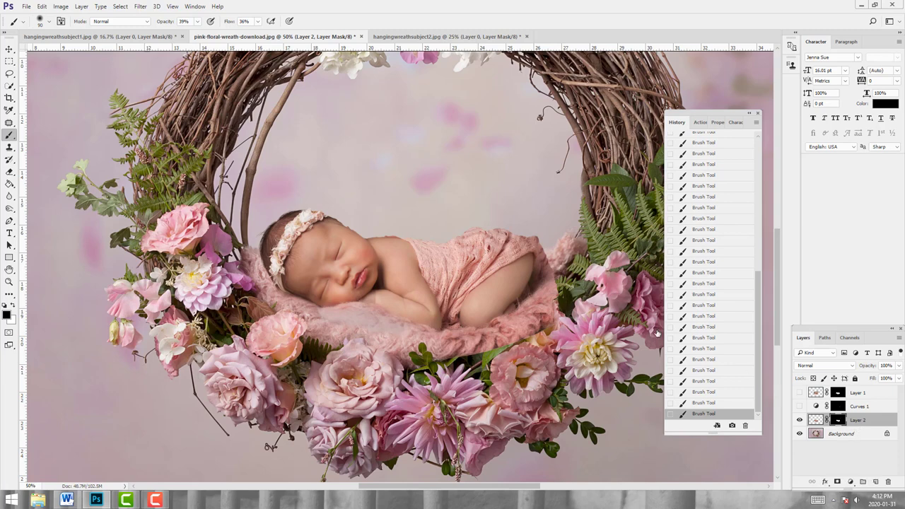
Mask the blanket off the green leaf and peach flower below the baby's bottom, using a black brush at 70% opacity and 75% flow.
left_click(13, 307)
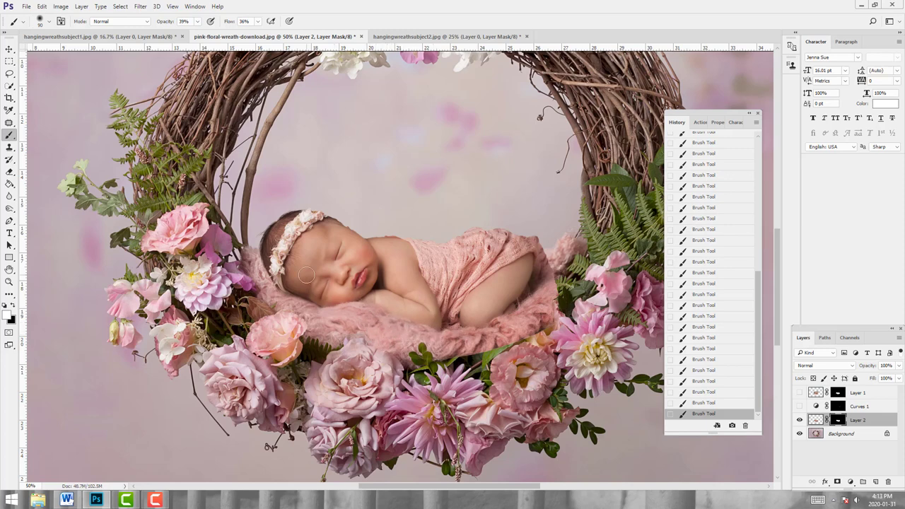
left_click_drag(529, 300, 448, 308)
key("x")
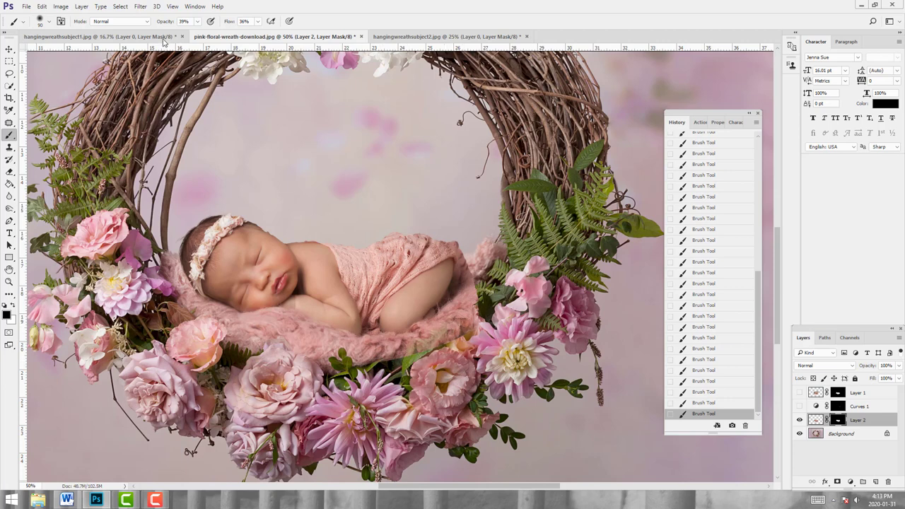
left_click_drag(198, 25, 205, 35)
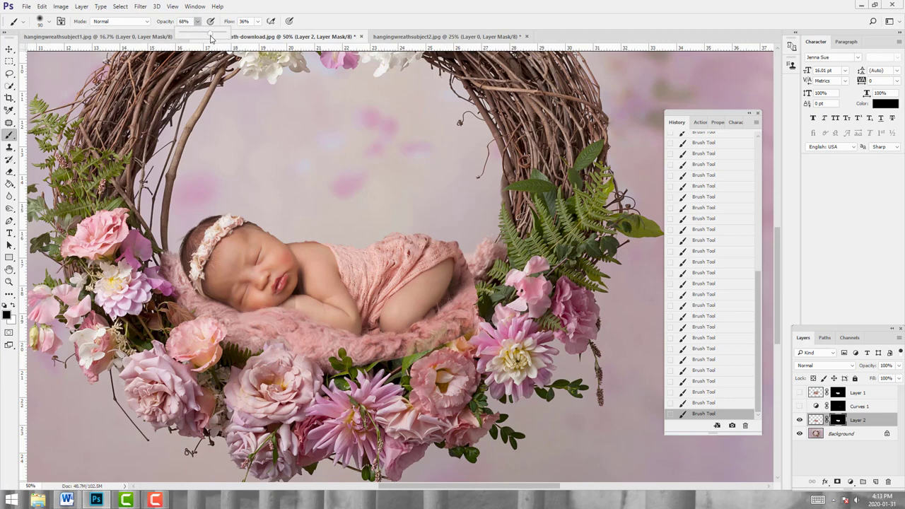
left_click(259, 22)
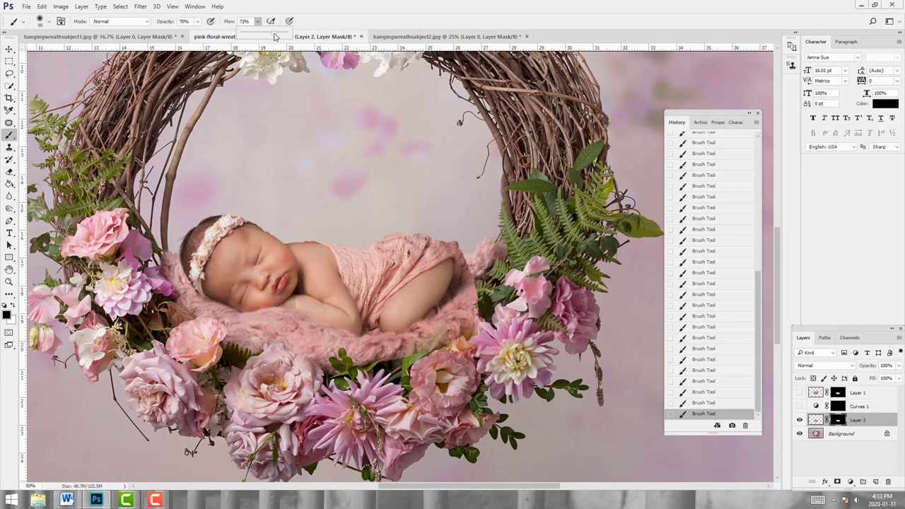
left_click_drag(274, 36, 276, 36)
left_click(416, 354)
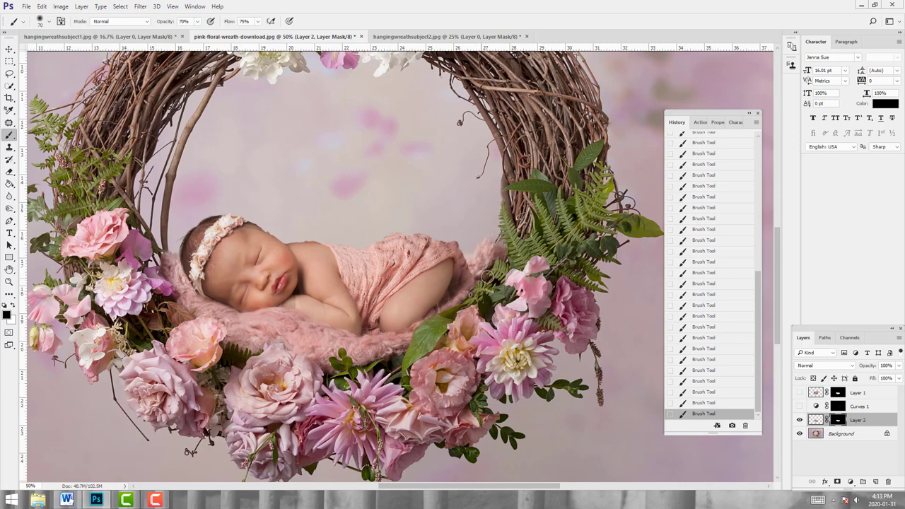
Blend the blanket behind the baby's bottom into the wreath's fur with a black 125 px brush at 42% opacity and 40% flow.
left_click(198, 23)
left_click(258, 22)
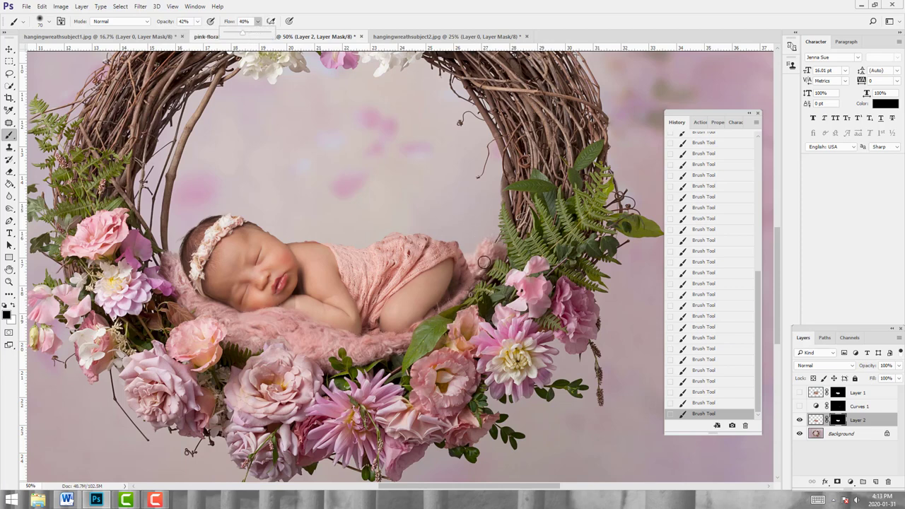
key("bracketright")
key("bracketright")
key("bracketright")
key("bracketright")
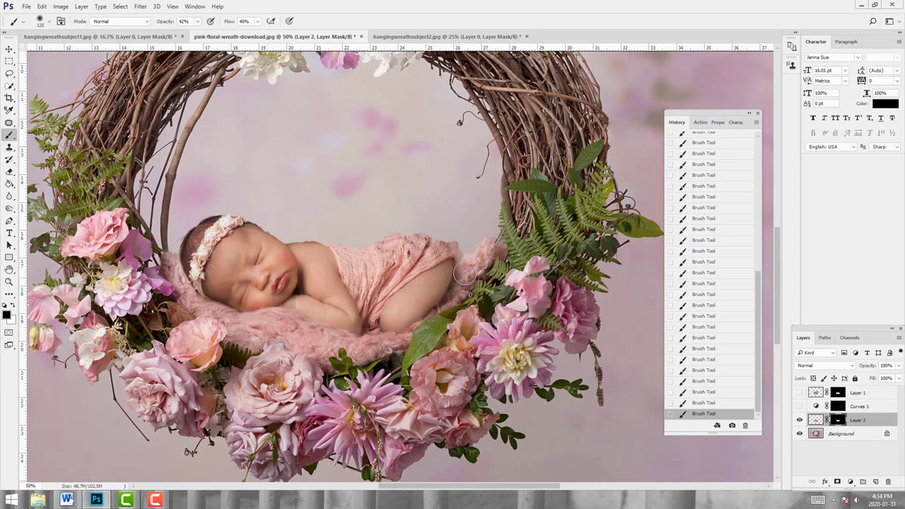
Restore the edge of the baby's head on the mask with a white 12 px brush at 87% opacity and 85% flow.
key("z")
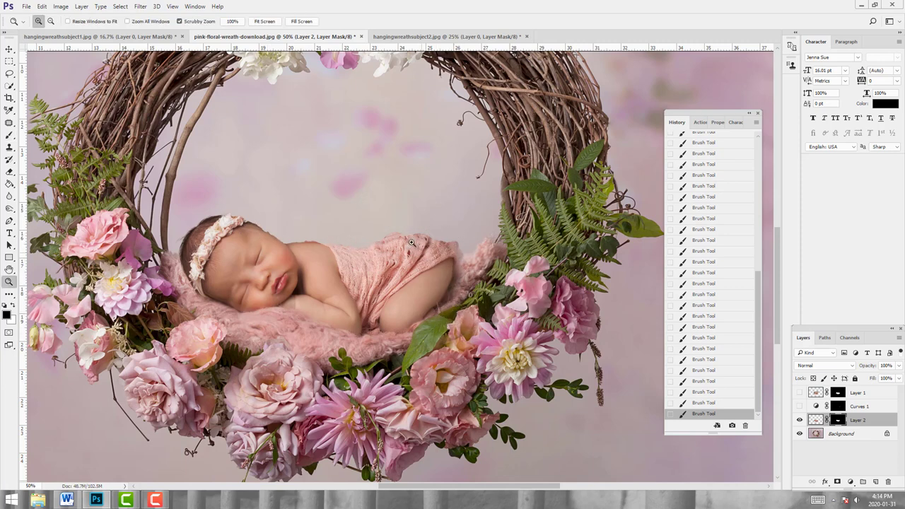
left_click_drag(391, 233, 386, 218)
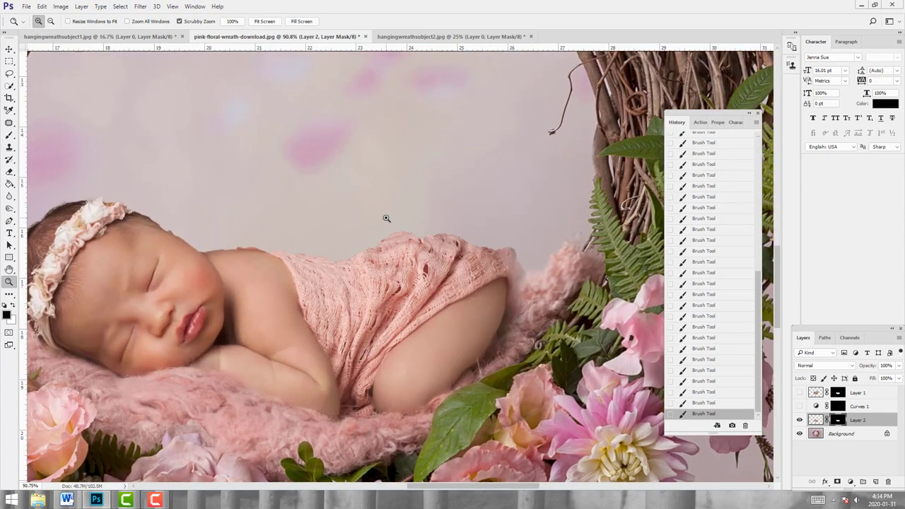
left_click_drag(227, 245, 262, 222)
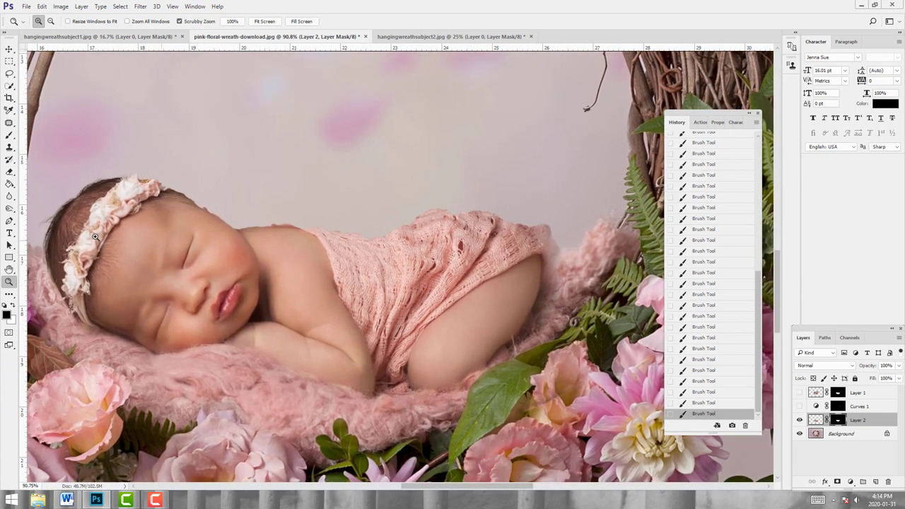
left_click(13, 306)
left_click(9, 135)
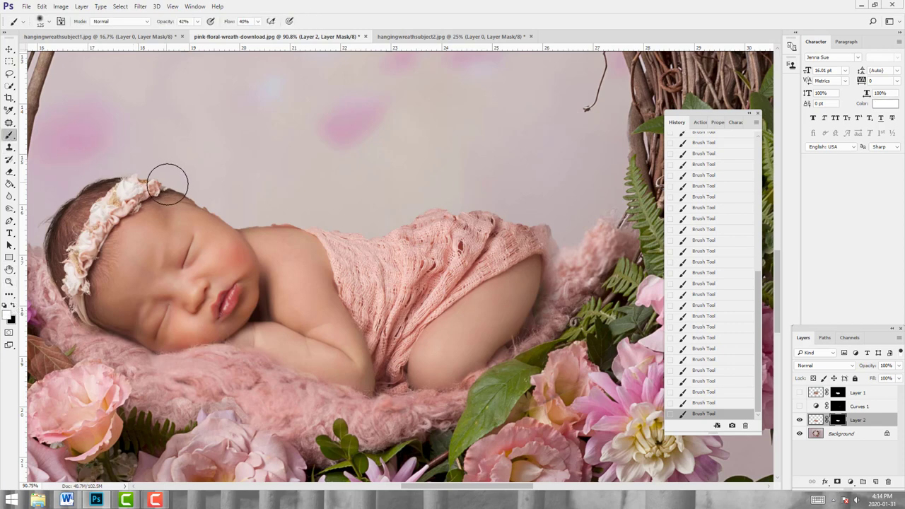
left_click(49, 21)
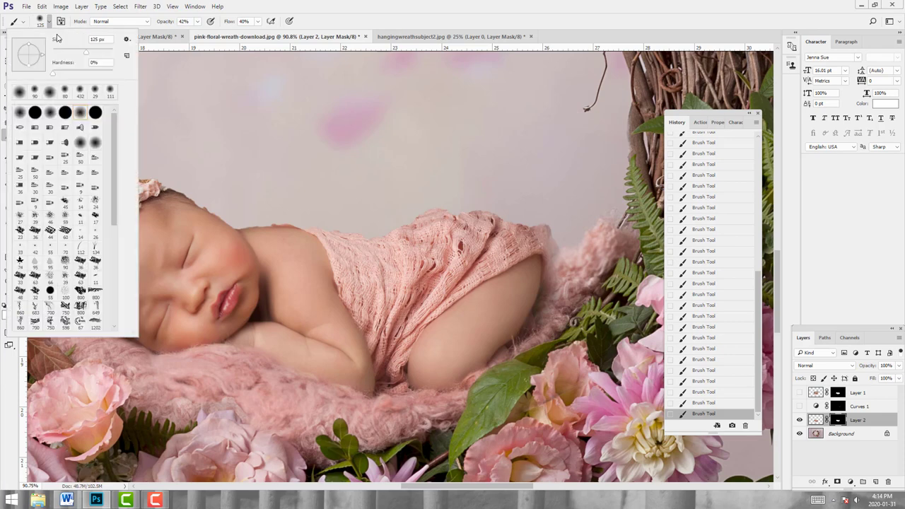
left_click_drag(58, 37, 39, 38)
left_click(197, 22)
left_click_drag(197, 32, 278, 35)
left_click(257, 21)
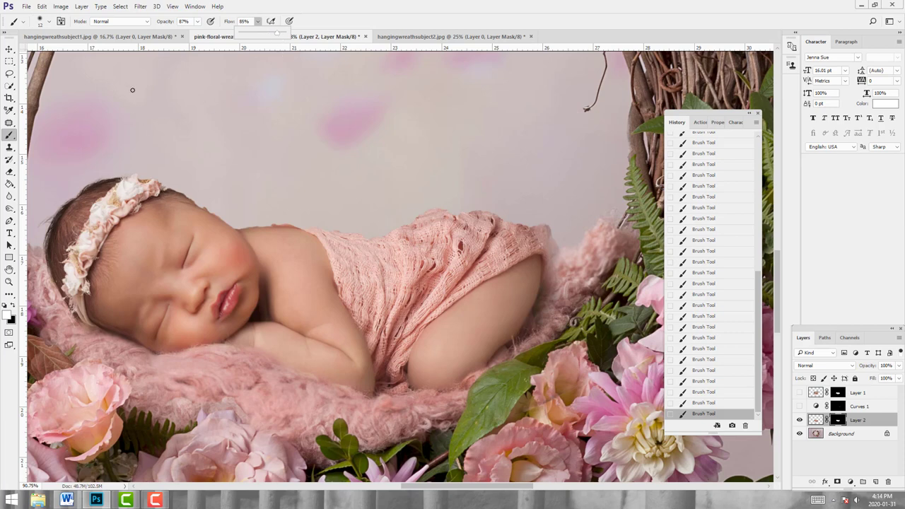
left_click(198, 209)
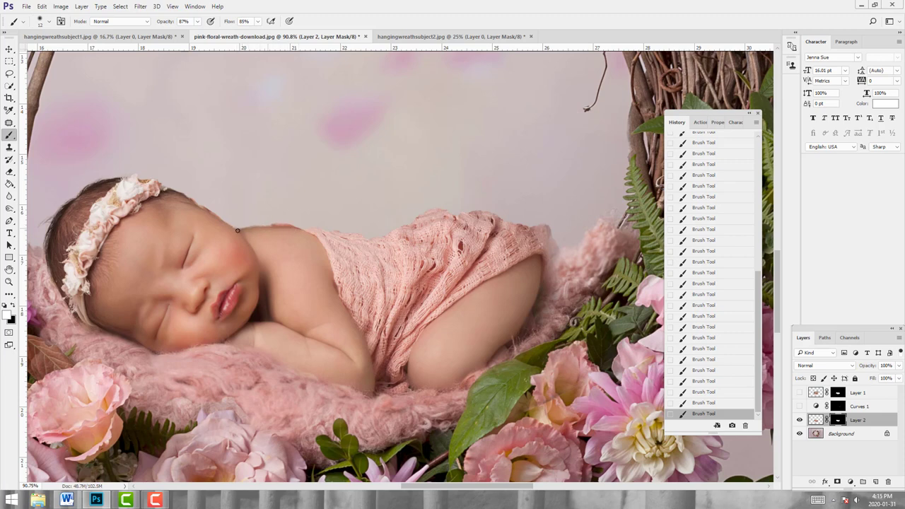
Refine the mask along the baby's shoulder and the back of the wrap at 100% opacity and flow, alternating white and black.
left_click(198, 22)
left_click_drag(201, 32, 275, 37)
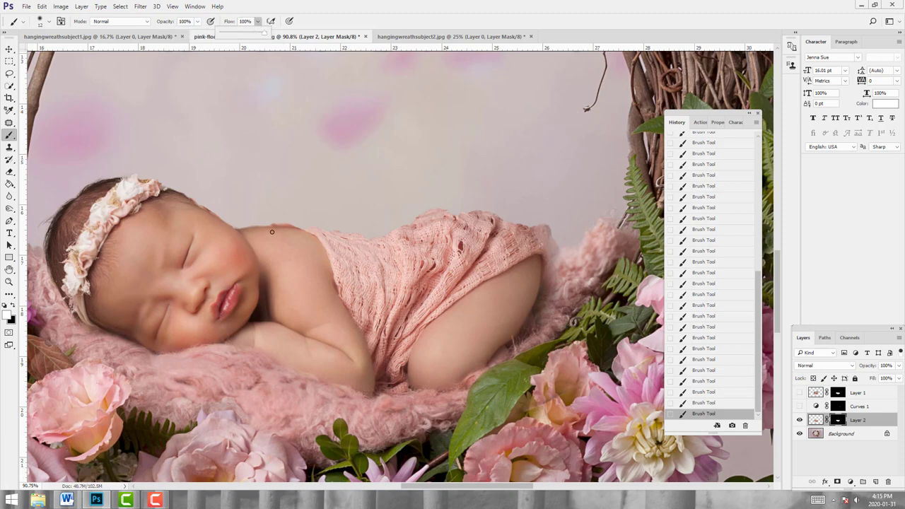
left_click(13, 305)
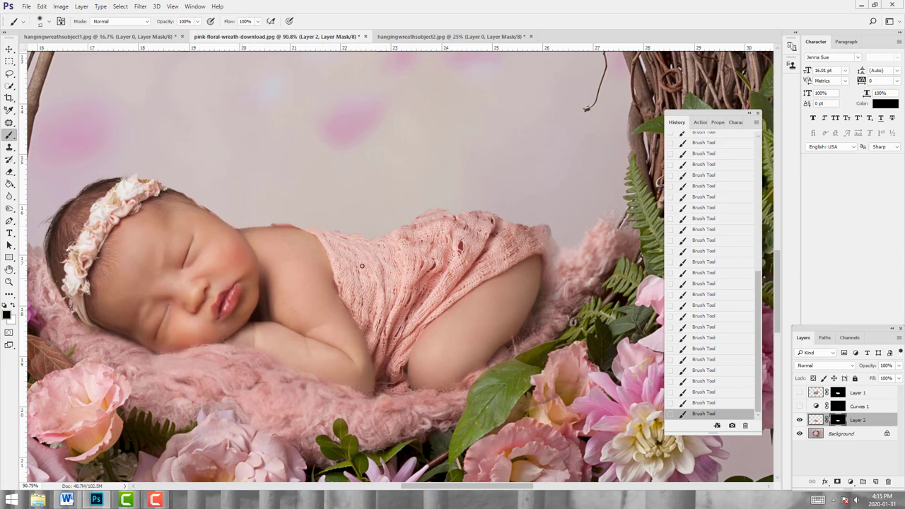
left_click_drag(449, 244, 392, 227)
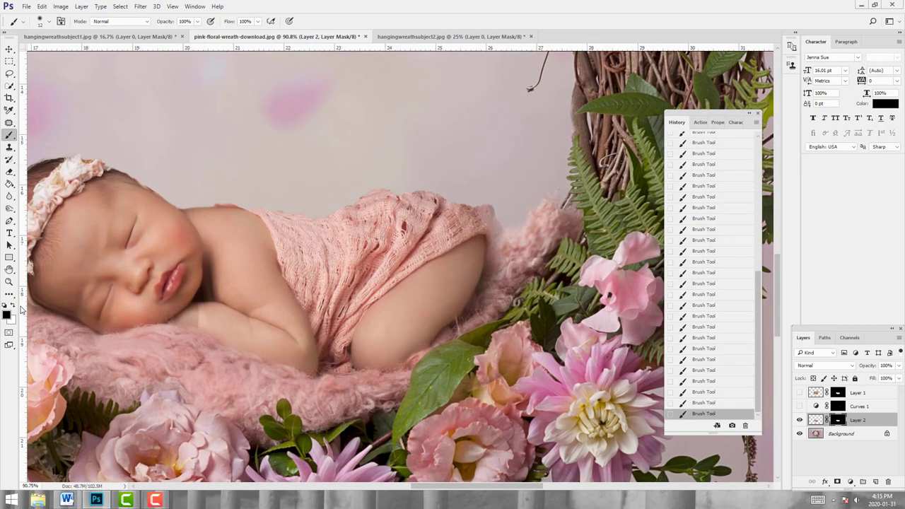
left_click(13, 306)
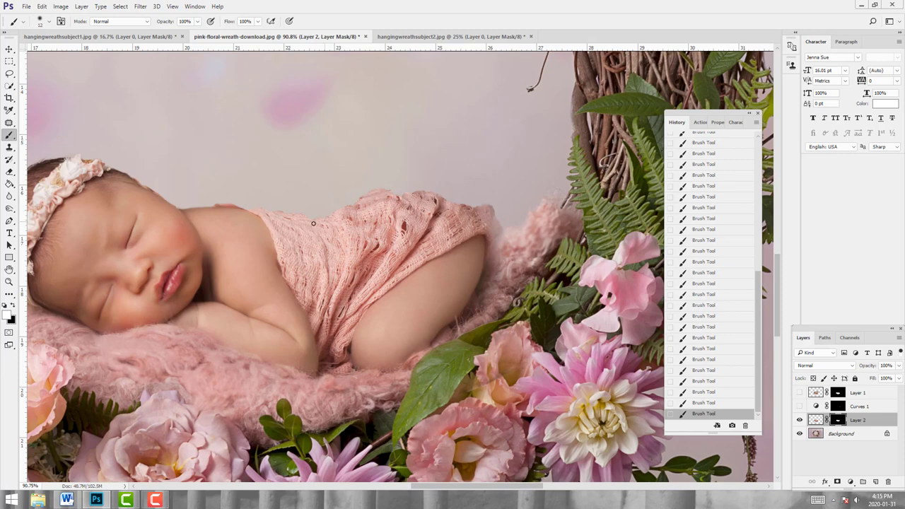
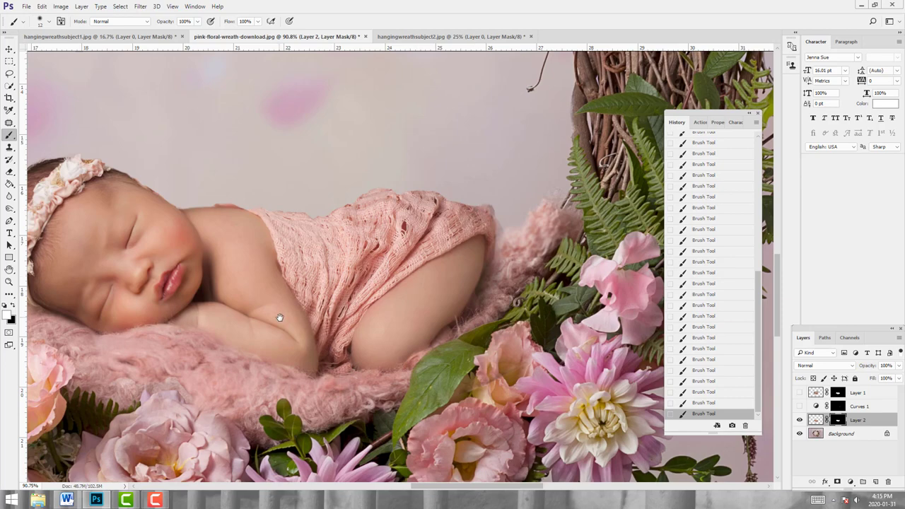
Clean up the mask along the wrap's edge over the baby's bottom, smoothing the outer contour with black.
left_click_drag(276, 313, 350, 187)
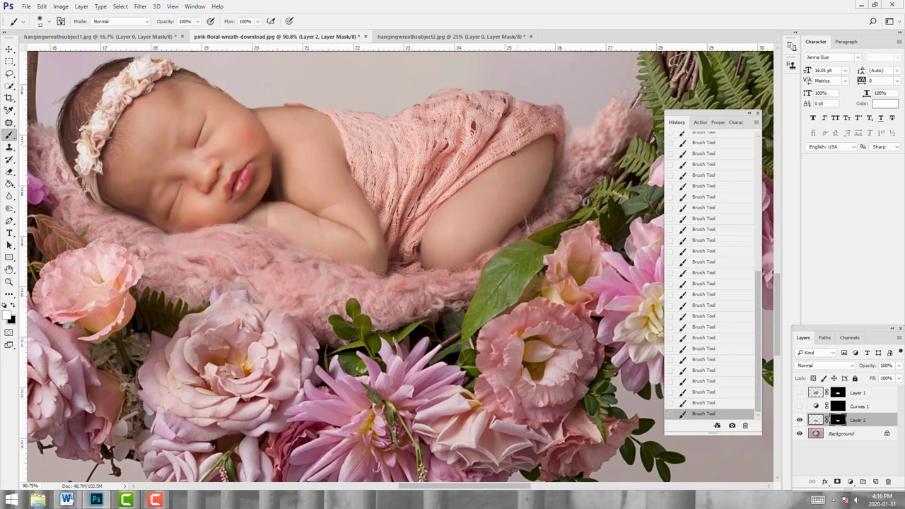
left_click_drag(567, 143, 402, 209)
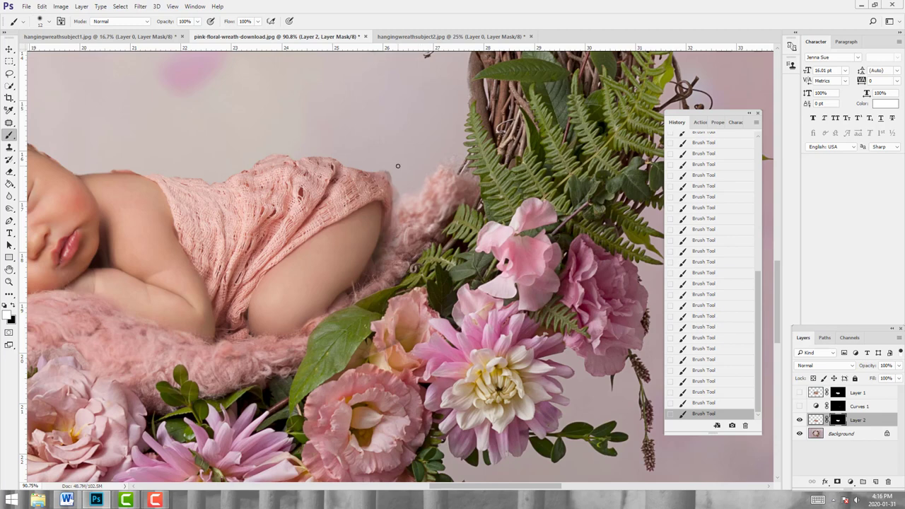
left_click_drag(472, 114, 470, 152)
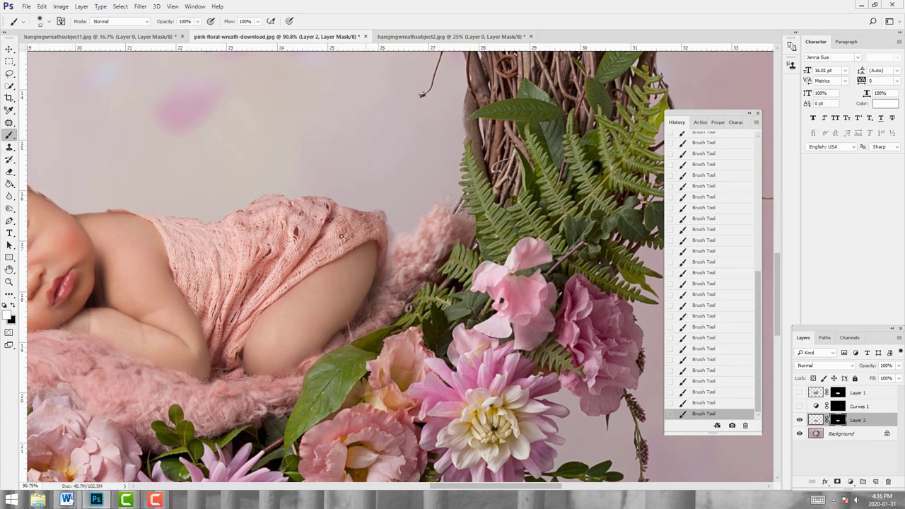
key("x")
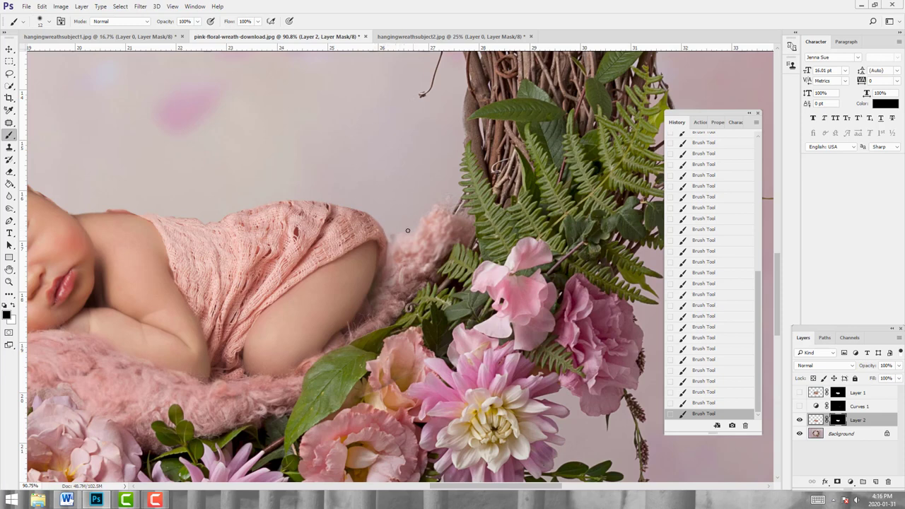
Set up a white 15 px brush with 39% opacity and 34% flow for softer mask painting.
left_click(13, 305)
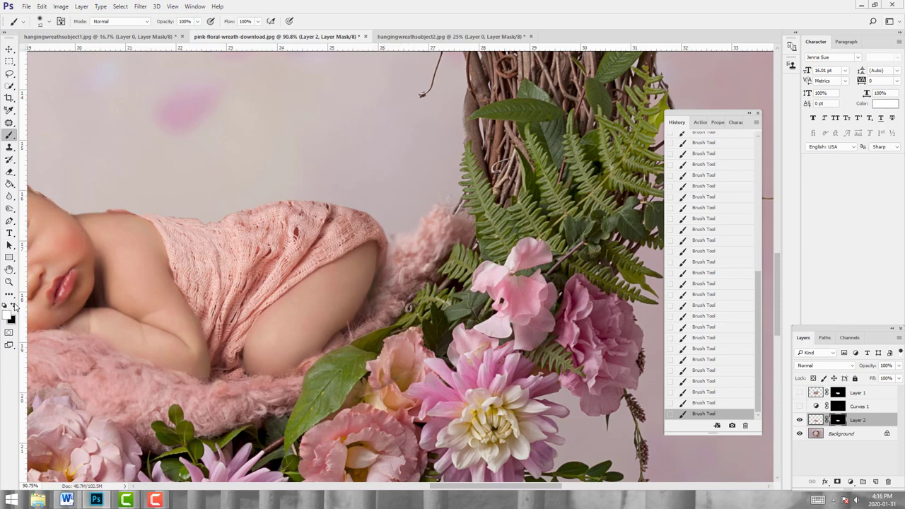
left_click(198, 23)
left_click_drag(201, 33, 171, 33)
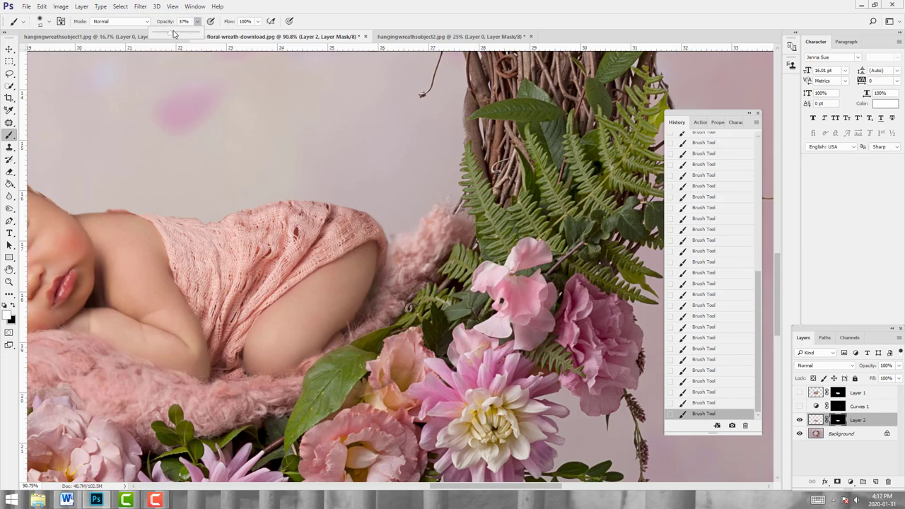
left_click(258, 22)
left_click_drag(236, 37, 229, 35)
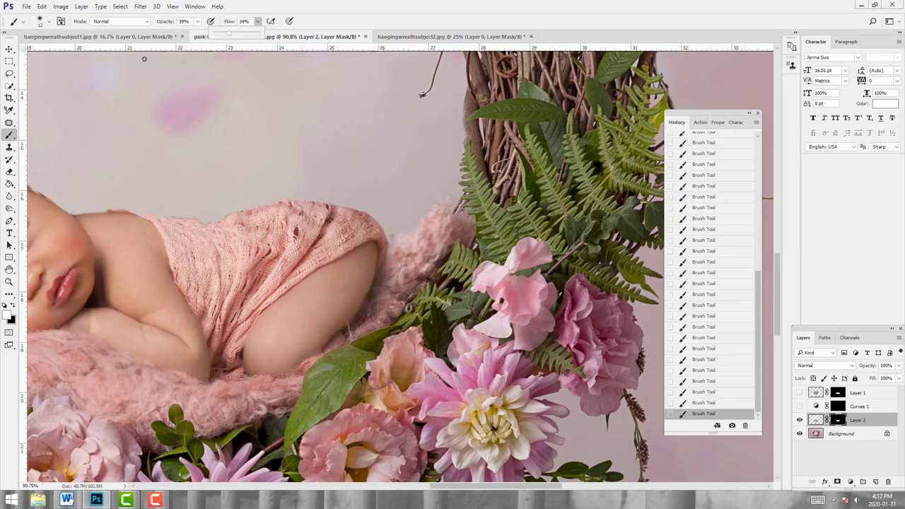
key("Return")
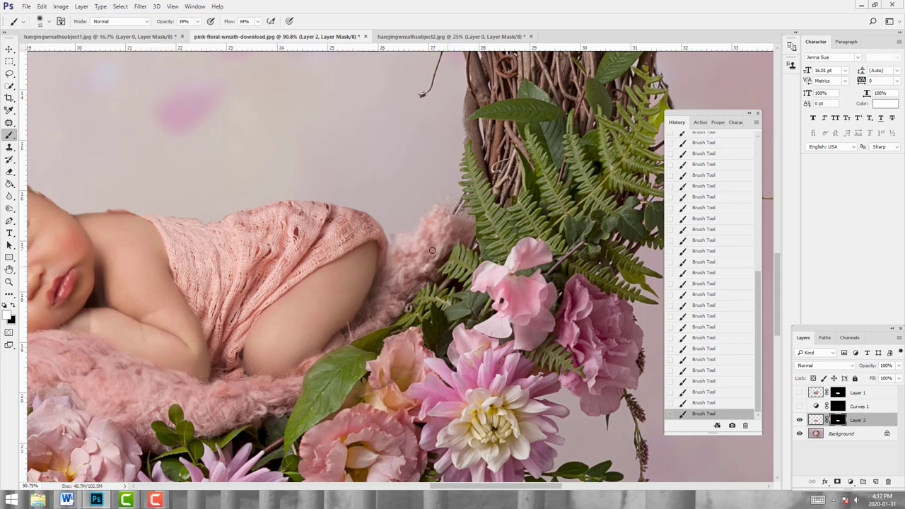
Enlarge the mask brush to 30 px and switch its colour to black.
key("bracketright")
key("bracketright")
key("bracketright")
key("bracketright")
left_click(13, 305)
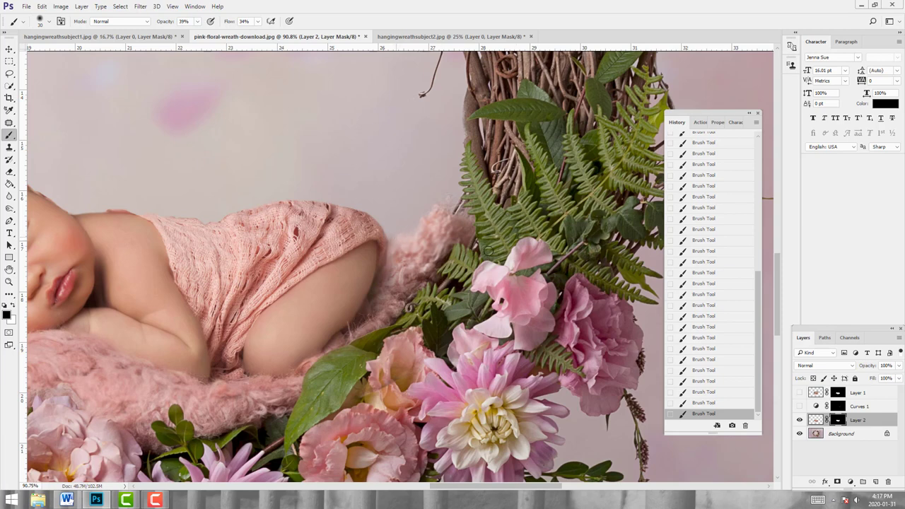
Add a Curves adjustment above the Background, invert its mask to black, and lower the curve to input 184, output 168.
left_click(9, 282)
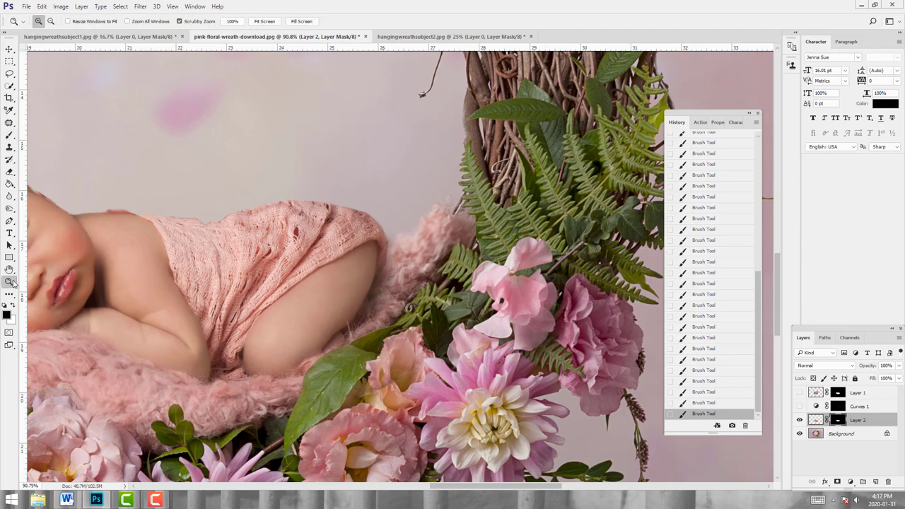
left_click(50, 20)
left_click(177, 126)
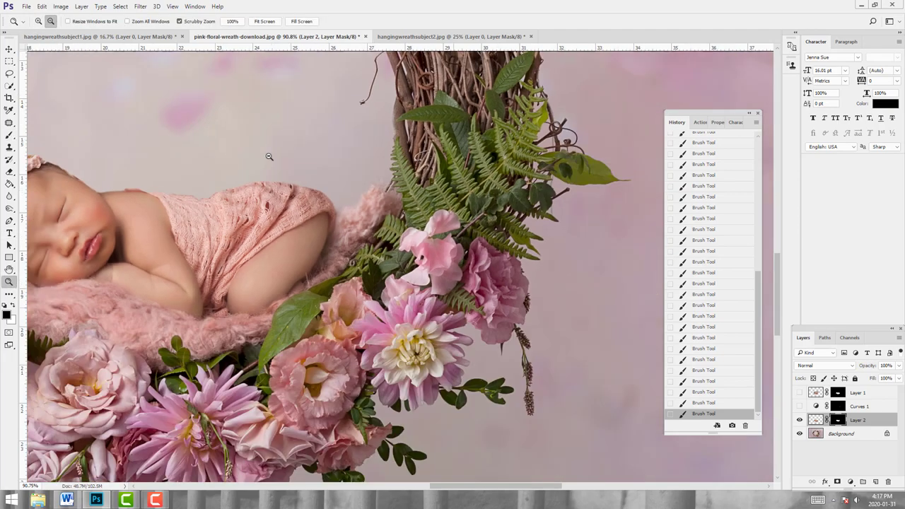
left_click(329, 227)
left_click(393, 304)
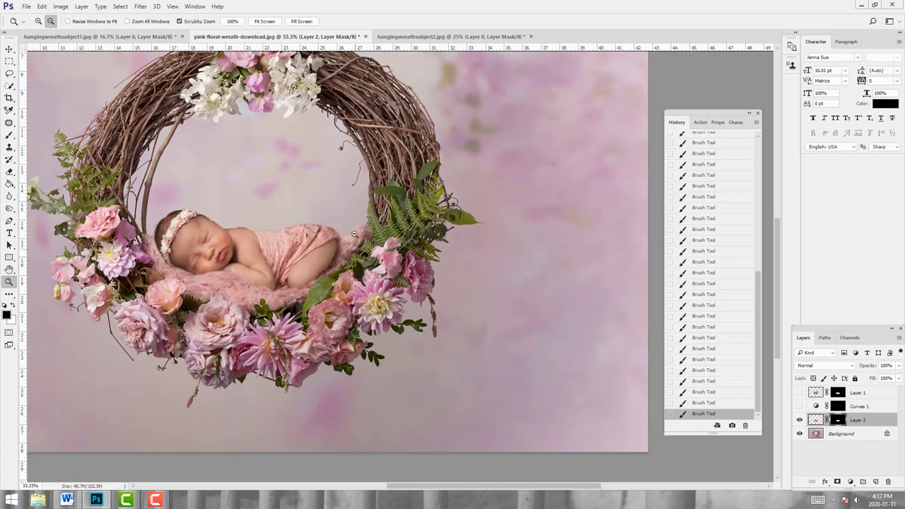
left_click_drag(322, 263, 407, 281)
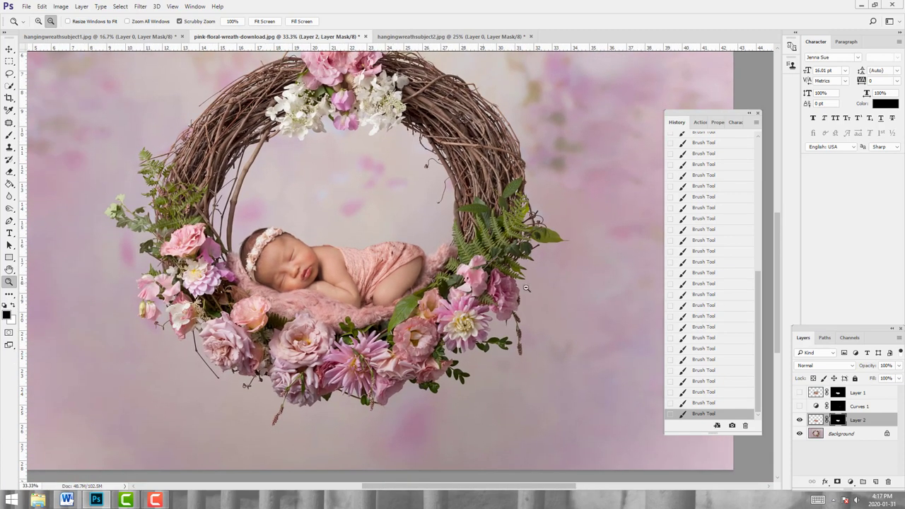
left_click(848, 438)
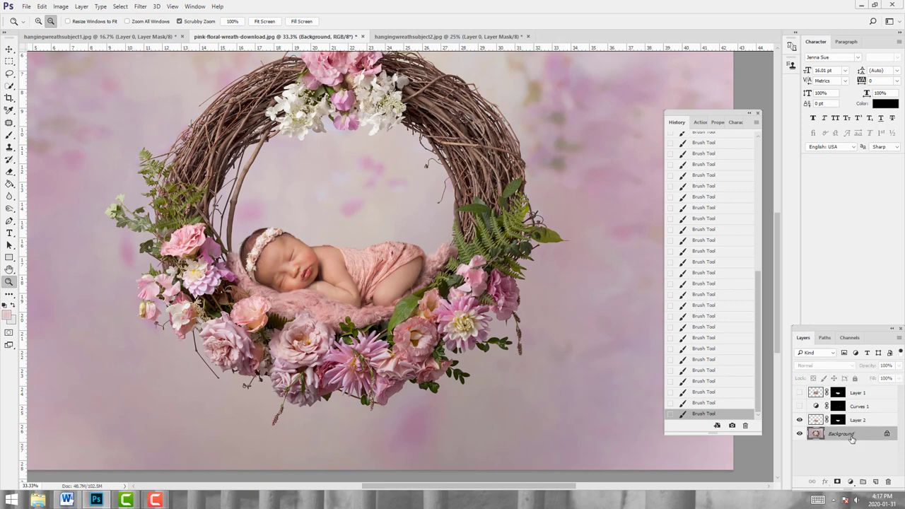
left_click(853, 482)
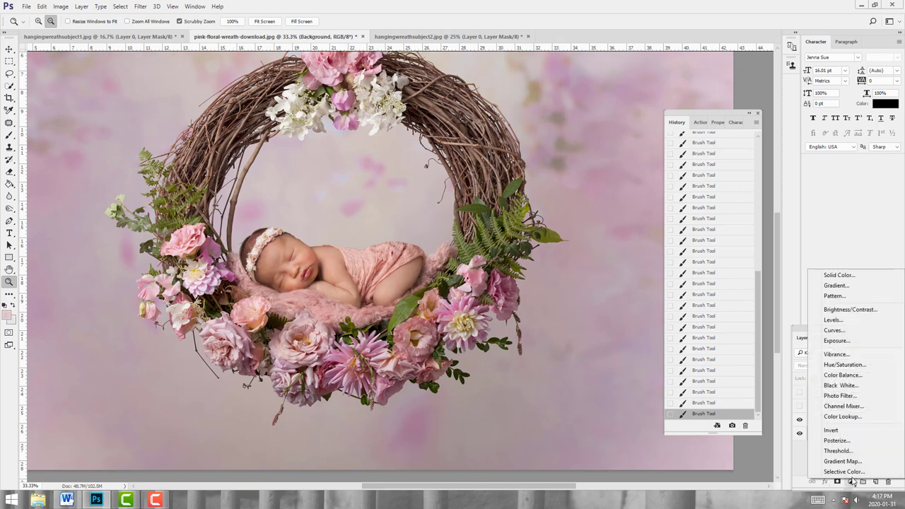
left_click(852, 332)
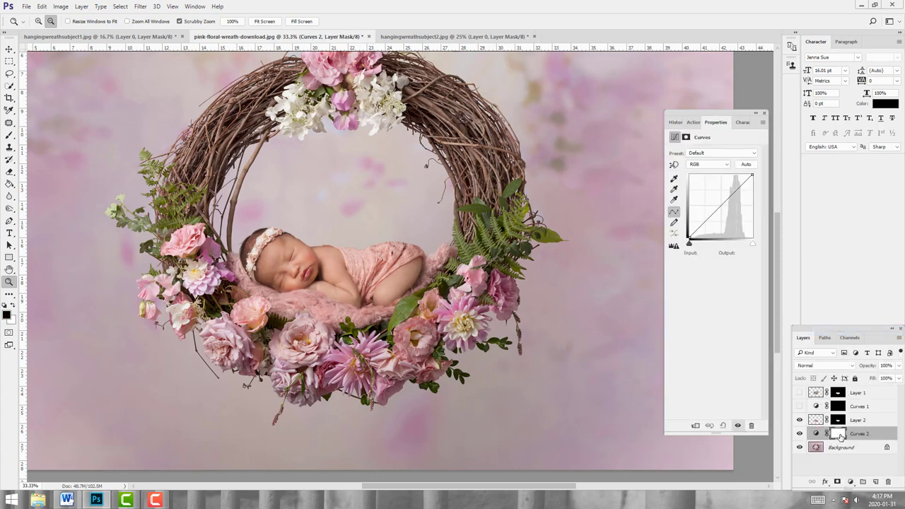
left_click_drag(838, 420, 838, 432)
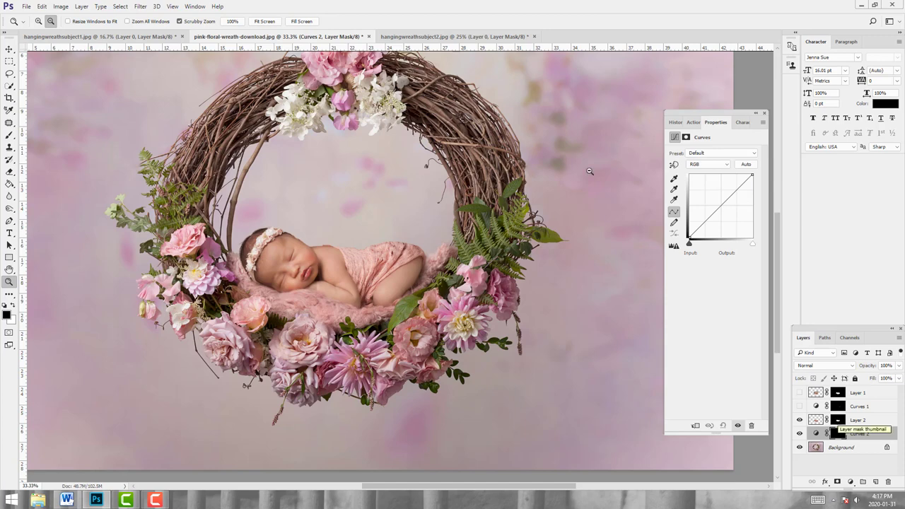
left_click_drag(734, 193, 735, 196)
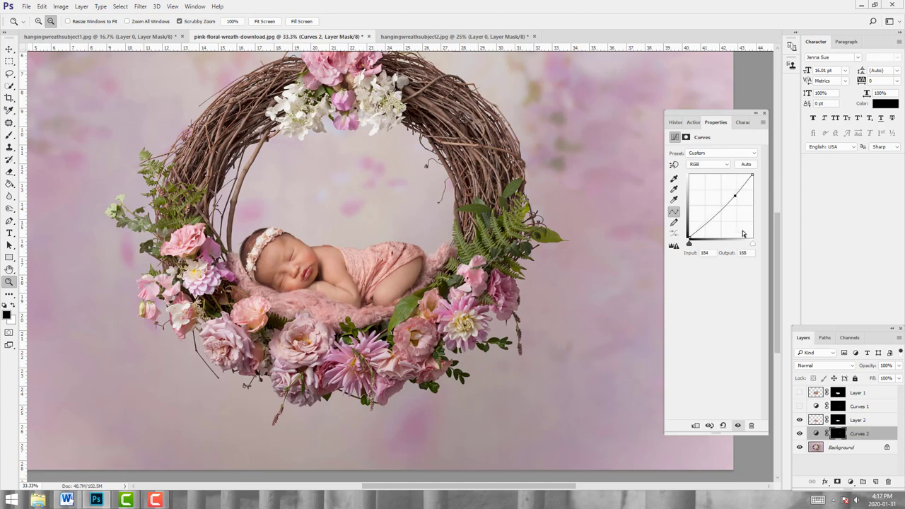
Brush the darkening onto the new Curves mask with white at 60 px, correcting it with black at 50 px.
left_click(836, 432)
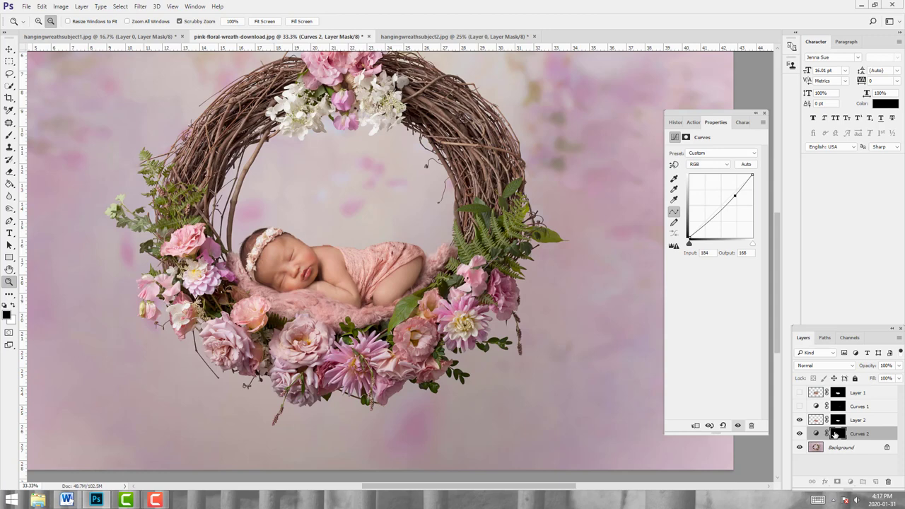
left_click(13, 305)
left_click(9, 134)
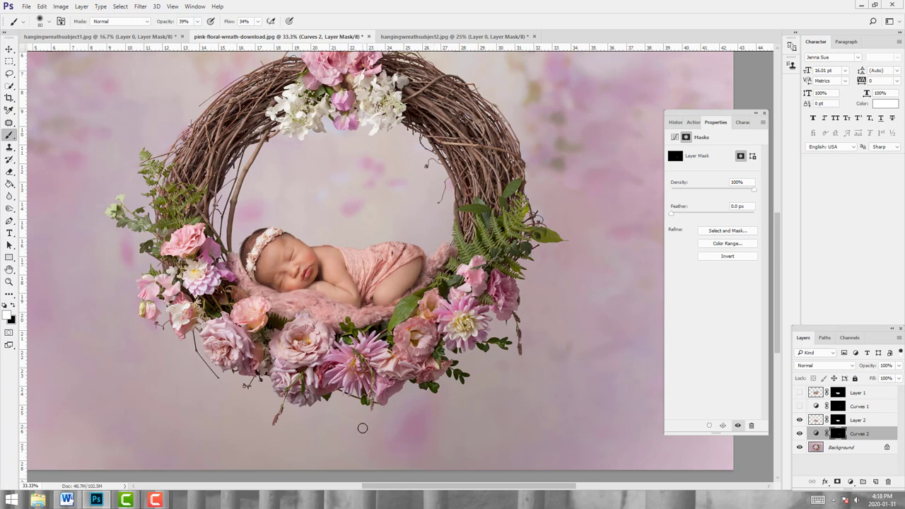
key("x")
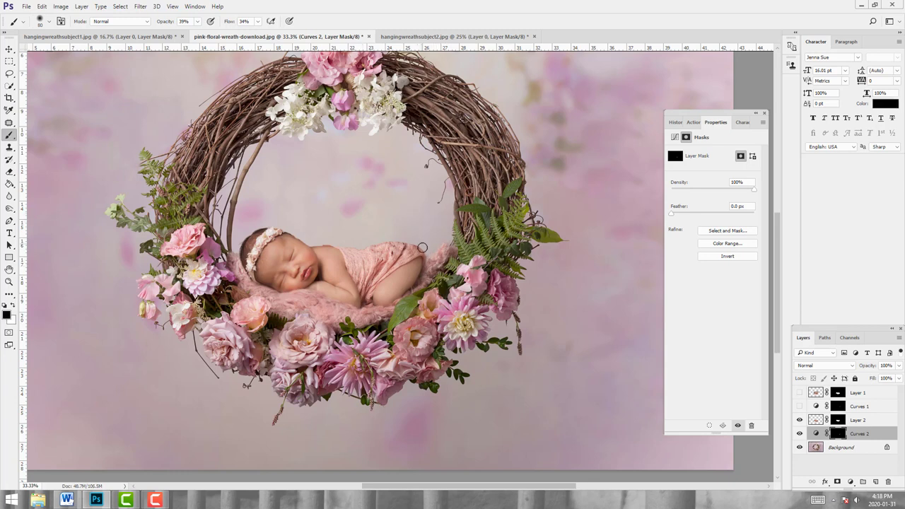
key("bracketleft")
Soften areas of the Background layer using the Blur tool at 90 px and 50% strength.
left_click(815, 447)
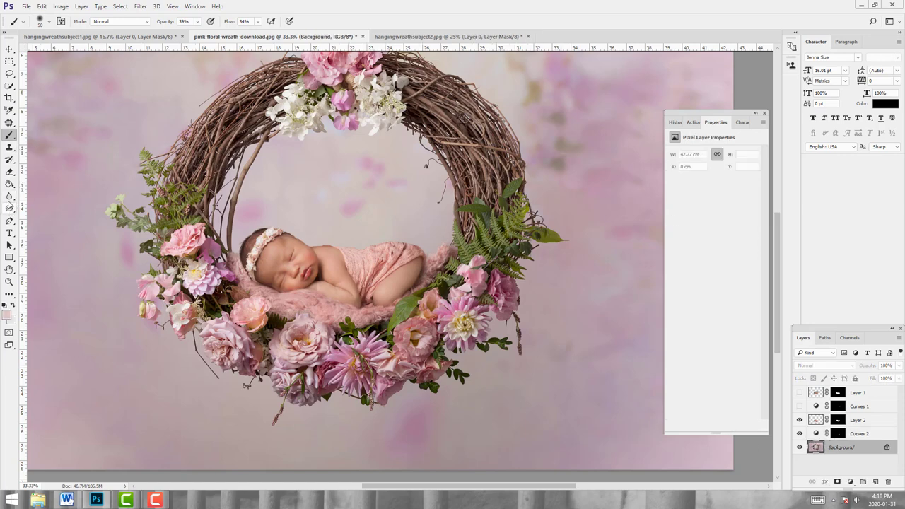
left_click(10, 196)
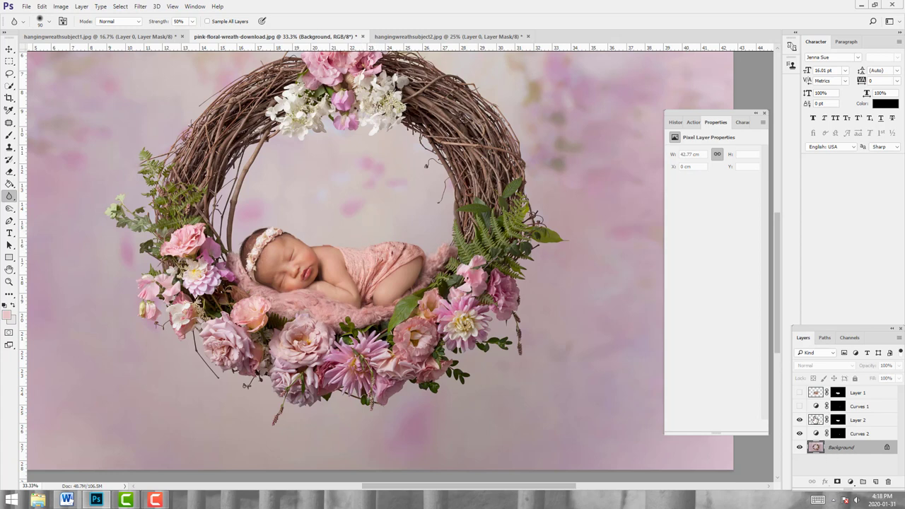
Liquify Layer 2 with a size 346 Forward Warp brush to smooth the contour of the baby's wrap.
left_click(815, 420)
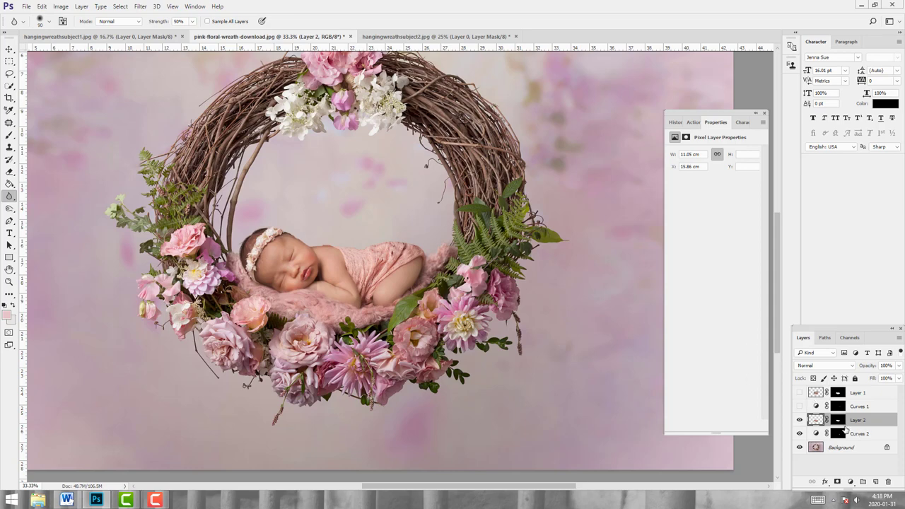
left_click(140, 7)
left_click(149, 79)
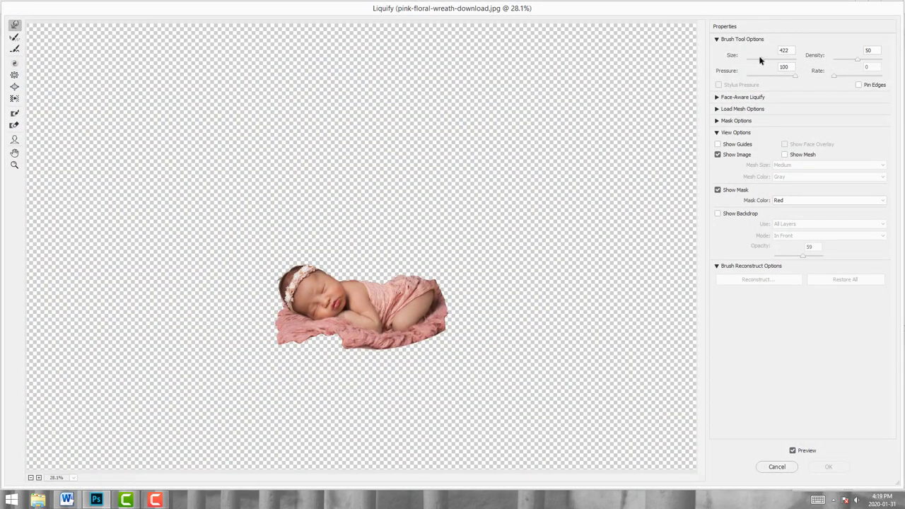
left_click_drag(761, 56, 755, 56)
mouse_move(385, 290)
left_mouse_down()
mouse_move(384, 268)
mouse_move(382, 282)
mouse_move(412, 281)
left_mouse_up()
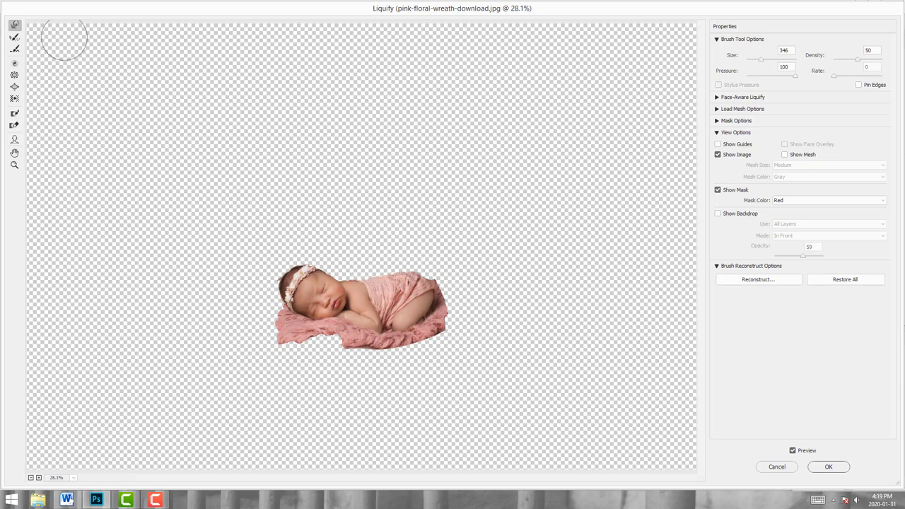
left_click(829, 467)
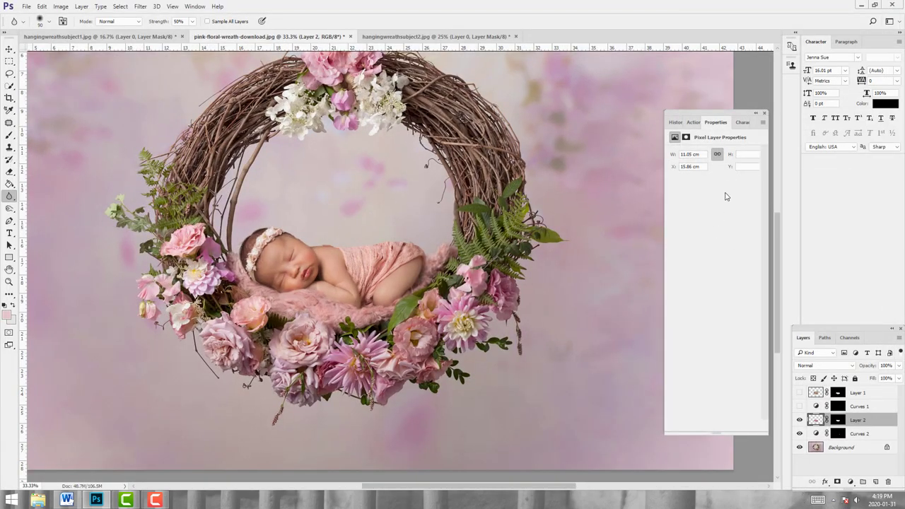
Compare the baby's wrap before and after the Liquify edit.
left_click(676, 122)
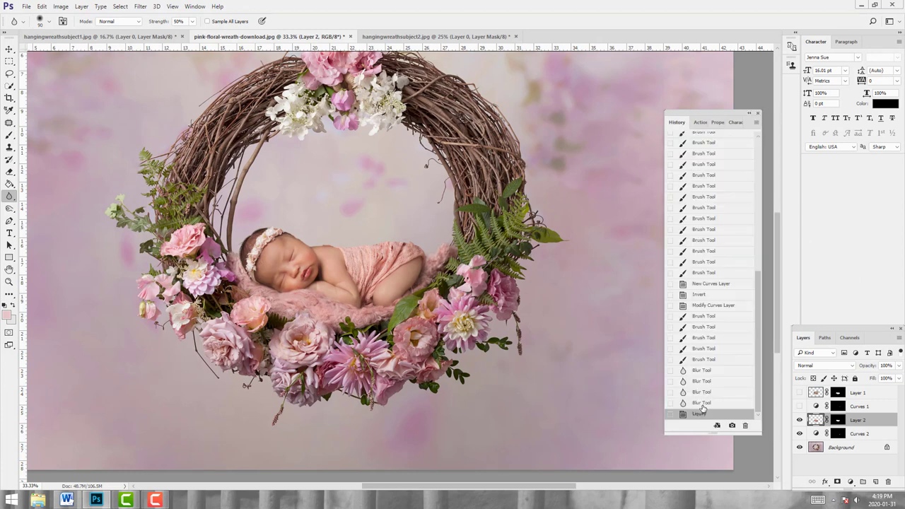
key("ctrl+z")
key("ctrl+z")
Clean Layer 2's mask along the wrap's upper edge and the blanket with a black brush at 100% opacity and flow.
left_click(10, 280)
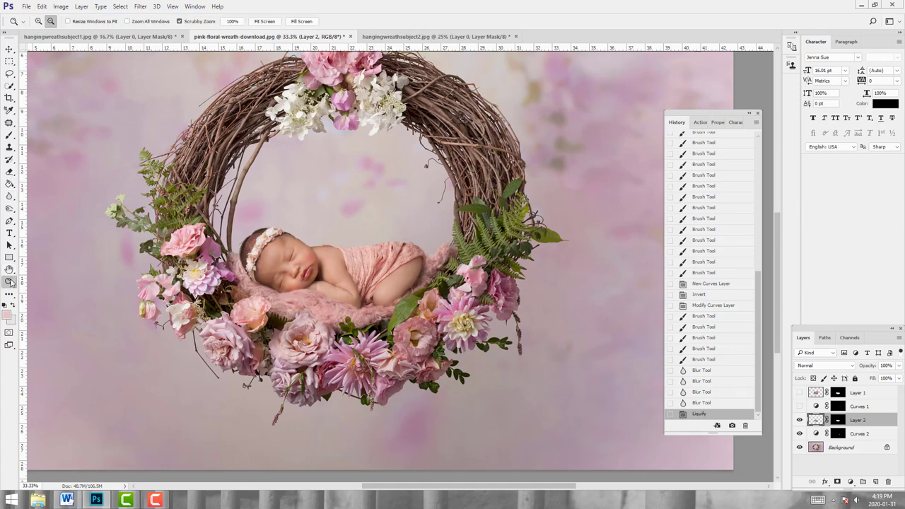
left_click(39, 21)
left_click_drag(431, 214, 382, 263)
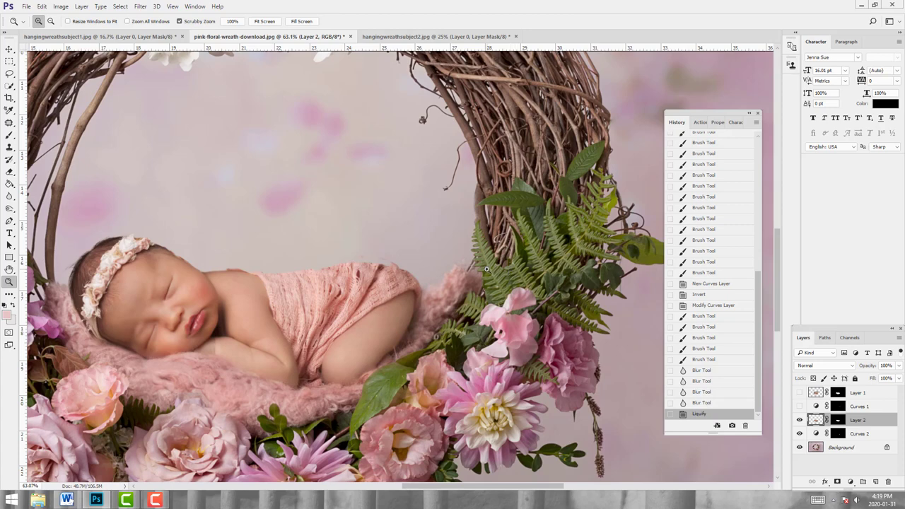
left_click(838, 421)
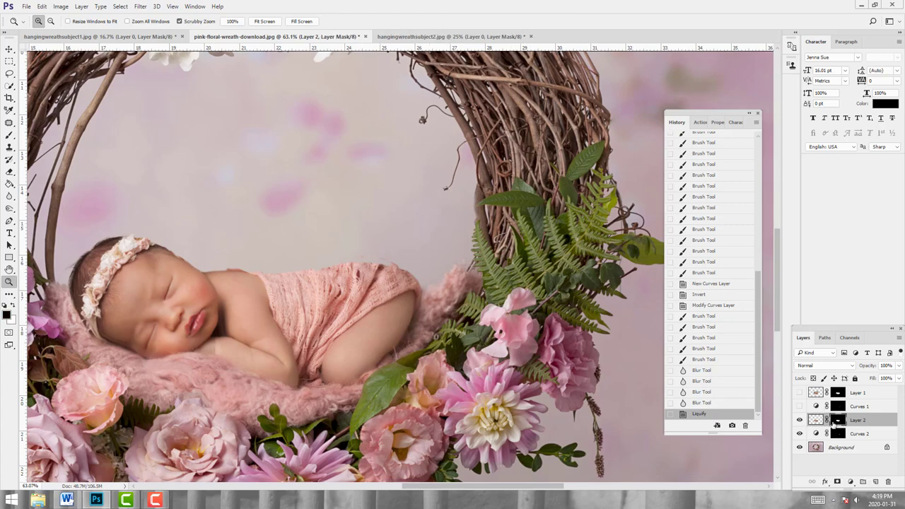
left_click(9, 135)
left_click_drag(198, 24, 286, 32)
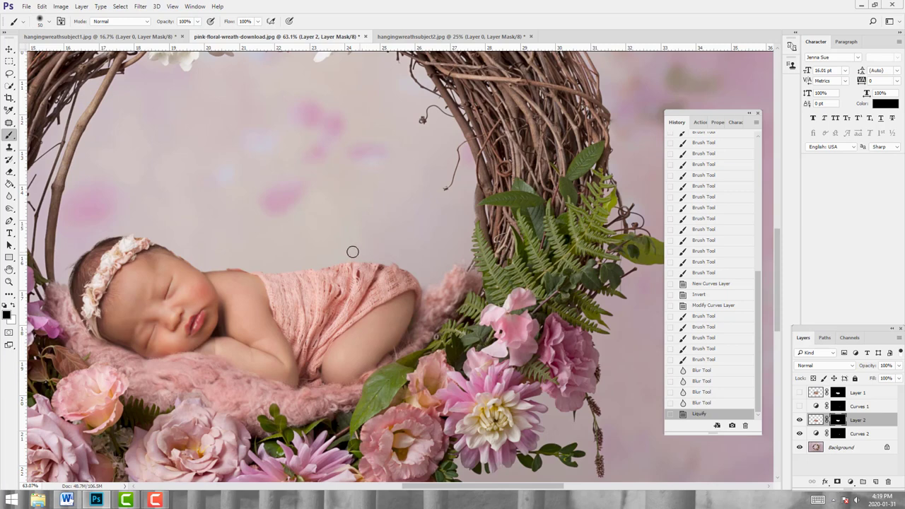
left_click_drag(354, 253, 390, 253)
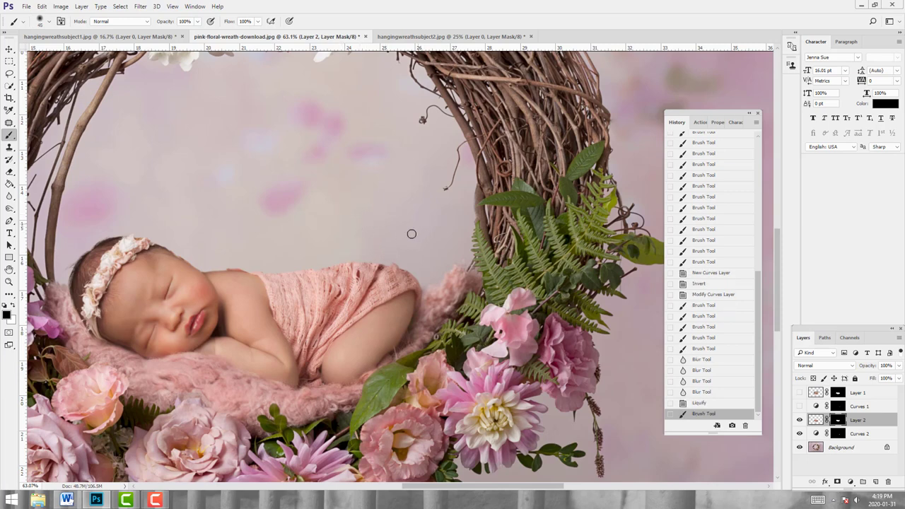
key("bracketleft")
key("bracketleft")
left_click_drag(405, 260, 458, 278)
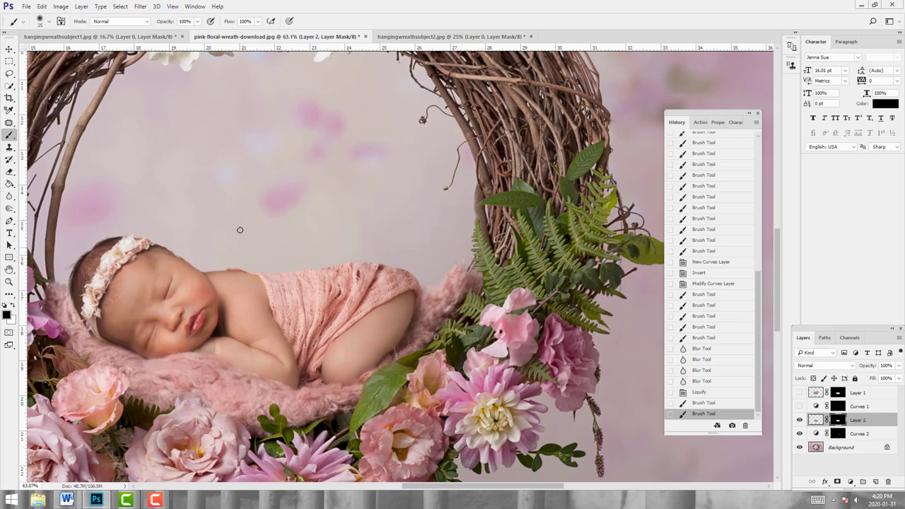
Soften the mask along the baby's hairline beside the headband with black at 25% opacity.
left_click(198, 21)
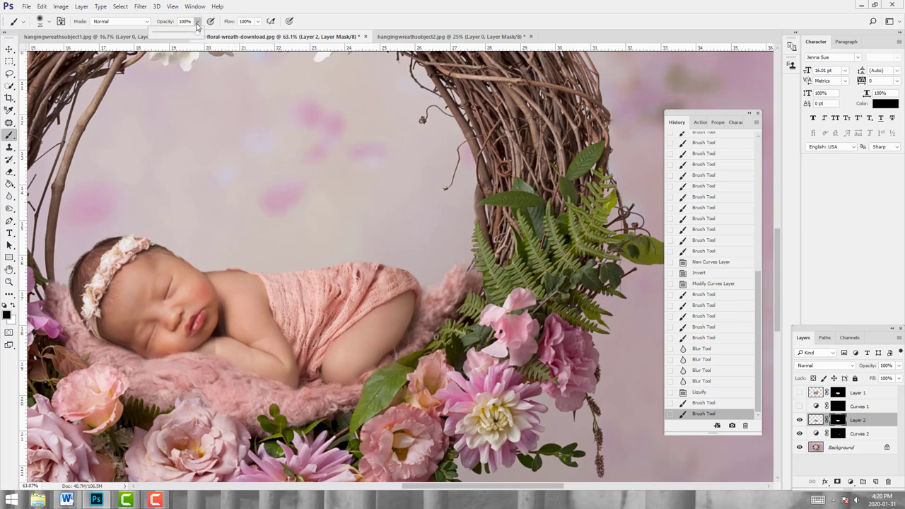
left_click_drag(200, 32, 171, 37)
key("bracketright")
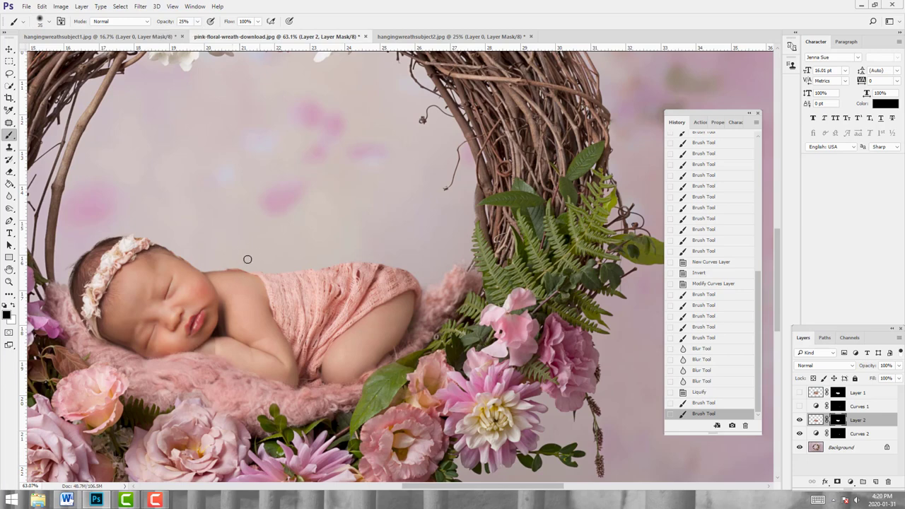
left_click(161, 243)
left_click(169, 246)
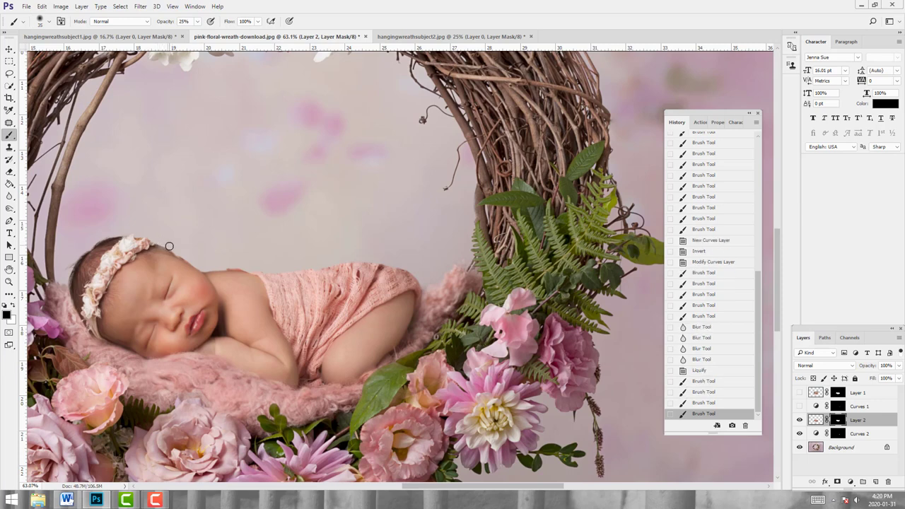
left_click(173, 246)
left_click(167, 242)
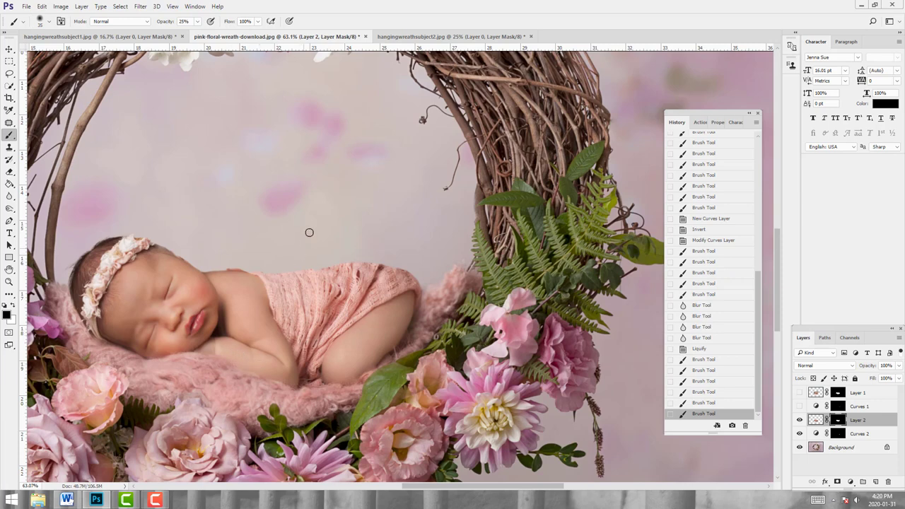
Restore the baby's hairline and the blanket edge behind the head on the mask with white at 25% opacity.
key("x")
left_click(161, 251)
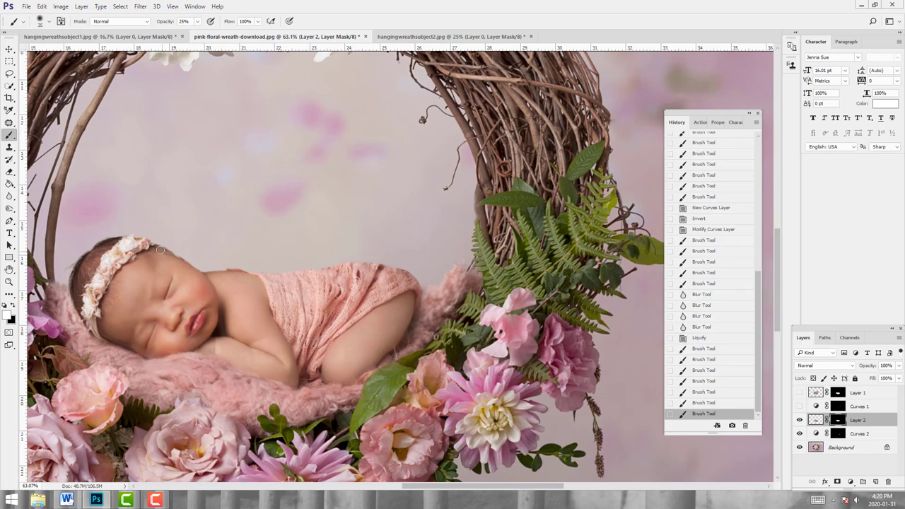
left_click_drag(159, 251, 161, 252)
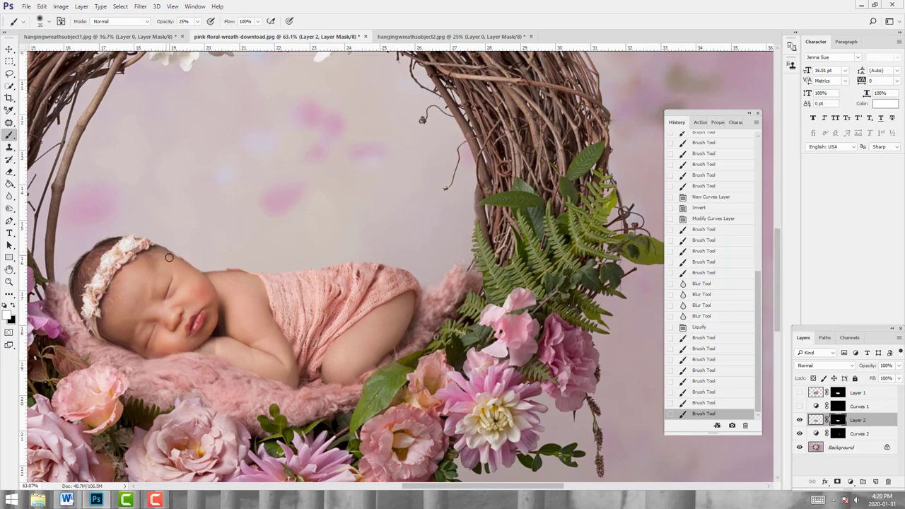
left_click(62, 310)
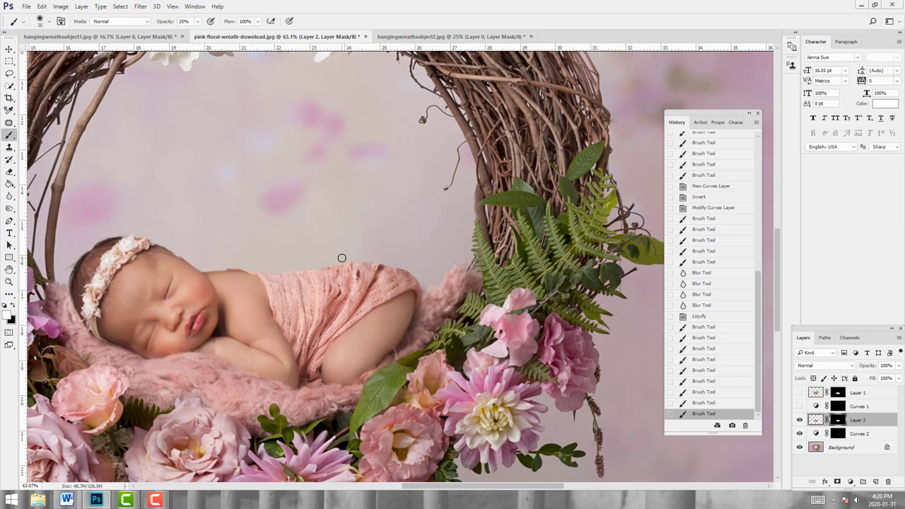
Restore the mask softly along the baby's forehead, headband and hairline with white at 25% opacity and 26% flow.
left_click(258, 21)
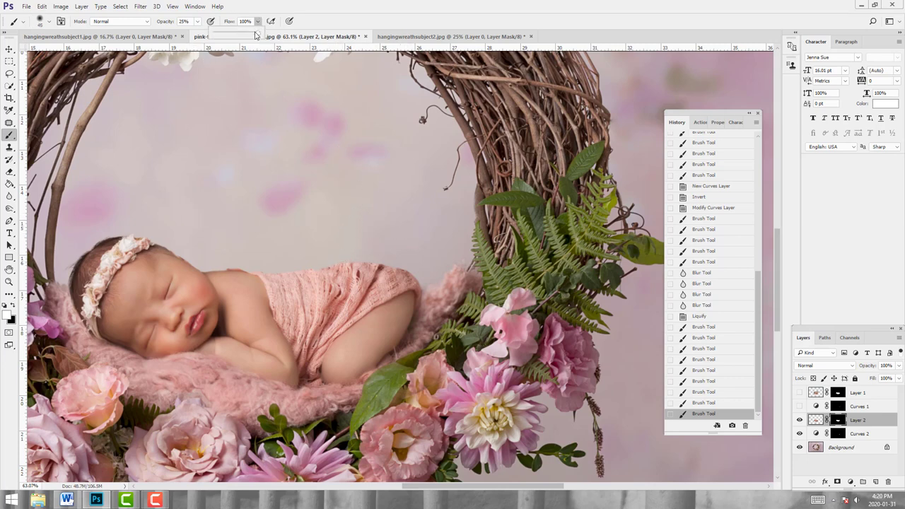
left_click_drag(255, 34, 230, 36)
left_click(208, 263)
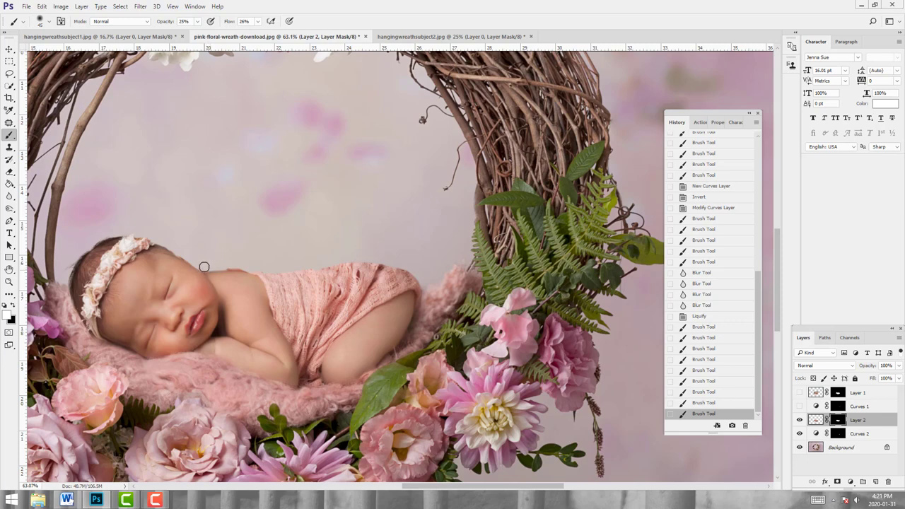
left_click(161, 240)
mouse_move(154, 238)
left_mouse_down()
mouse_move(141, 229)
mouse_move(98, 239)
mouse_move(67, 278)
mouse_move(82, 244)
mouse_move(102, 237)
left_mouse_up()
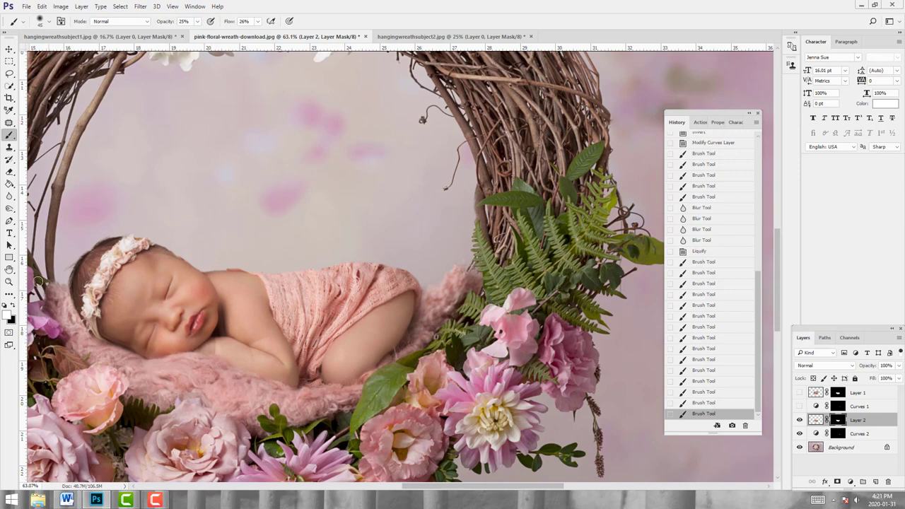
Soften the mask along the headband and the wrap's upper edge with black at 25% opacity and 26% flow.
left_click(13, 307)
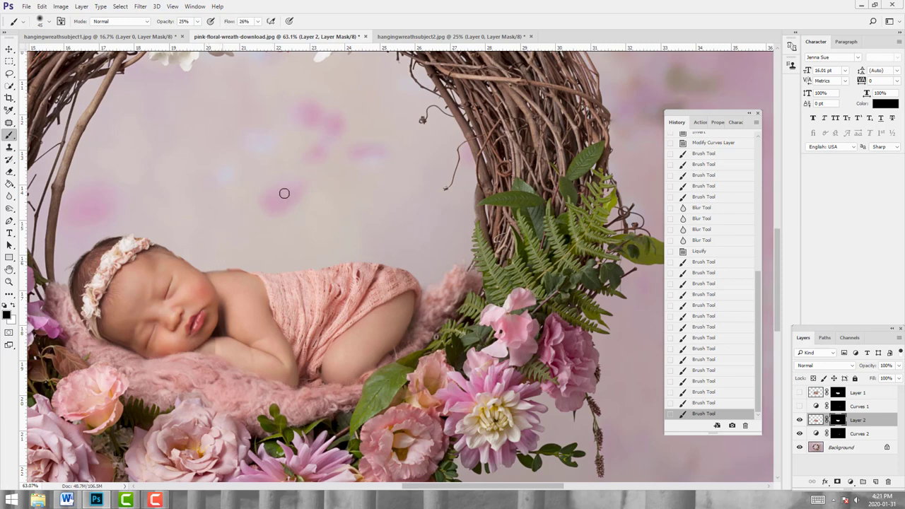
left_click_drag(284, 194, 271, 180)
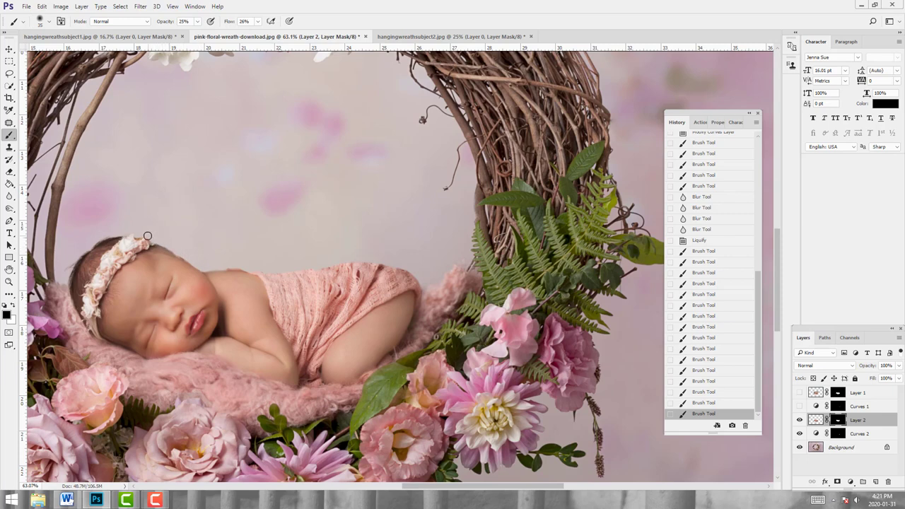
left_click_drag(147, 236, 124, 229)
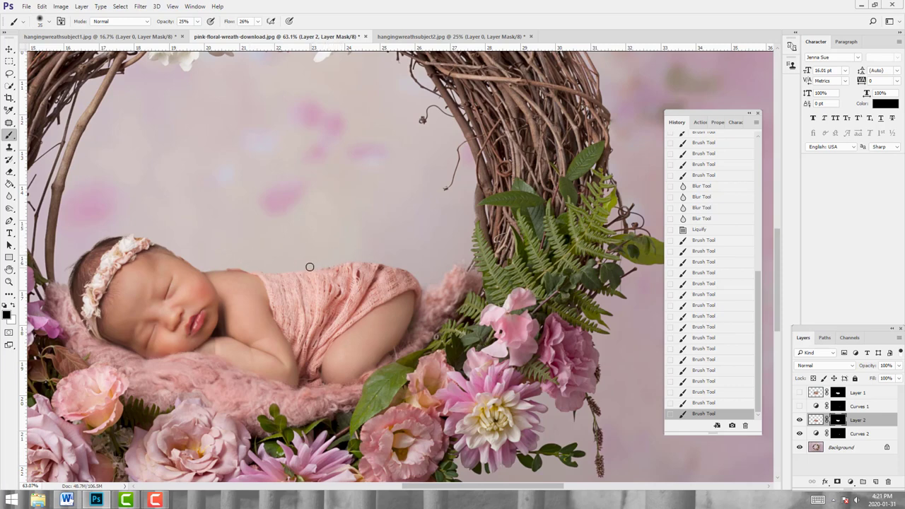
left_click_drag(271, 266, 333, 264)
left_click_drag(410, 269, 425, 273)
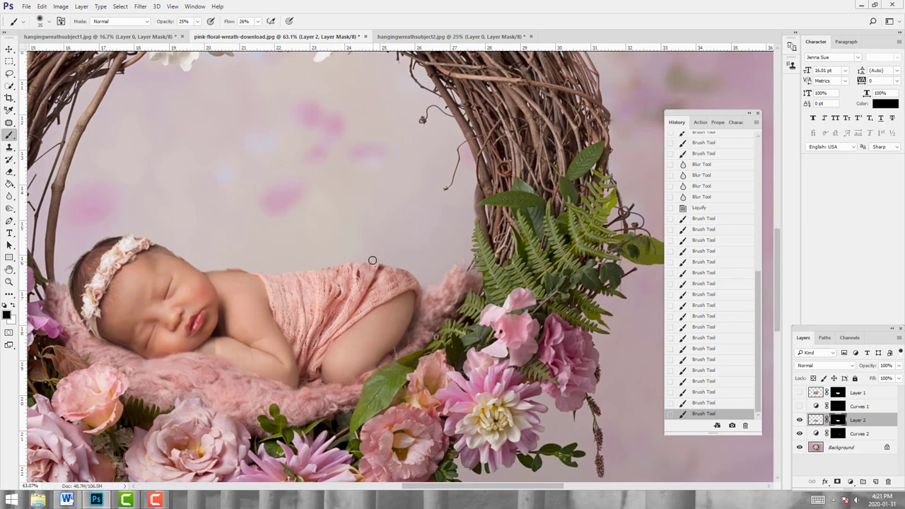
mouse_move(315, 270)
left_mouse_down()
mouse_move(287, 276)
mouse_move(350, 269)
left_mouse_up()
Add a Curves adjustment layer above Layer 2 and brighten it with a curve point at input 180, output 194.
left_click(9, 281)
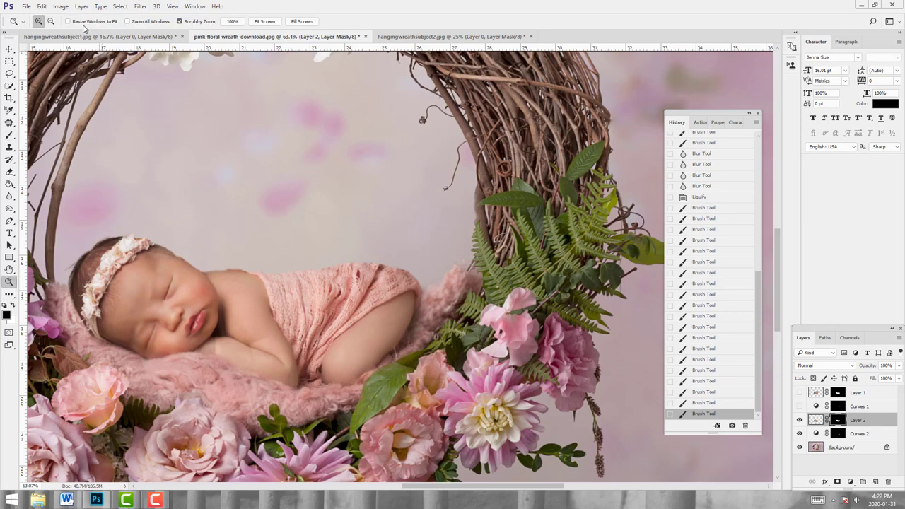
left_click(50, 20)
left_click(249, 216)
left_click(249, 216)
left_click(249, 216)
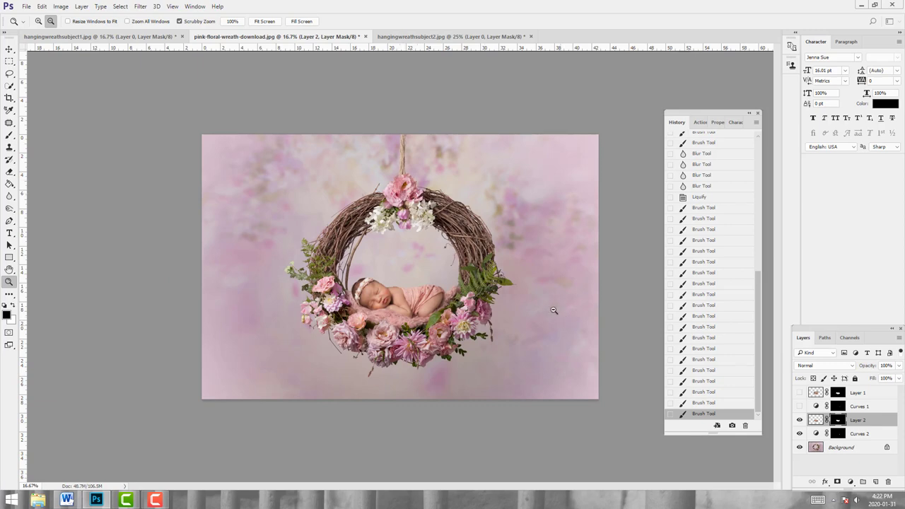
left_click(39, 21)
left_click(457, 321)
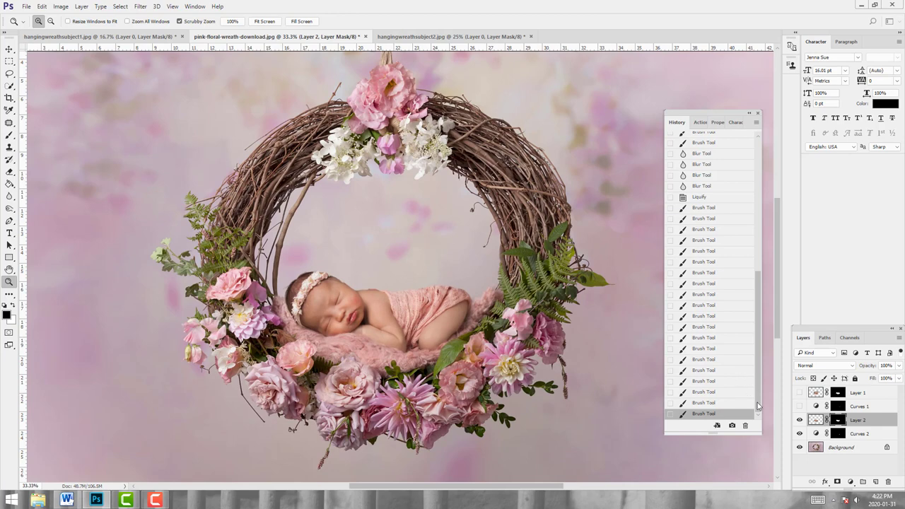
left_click(852, 422)
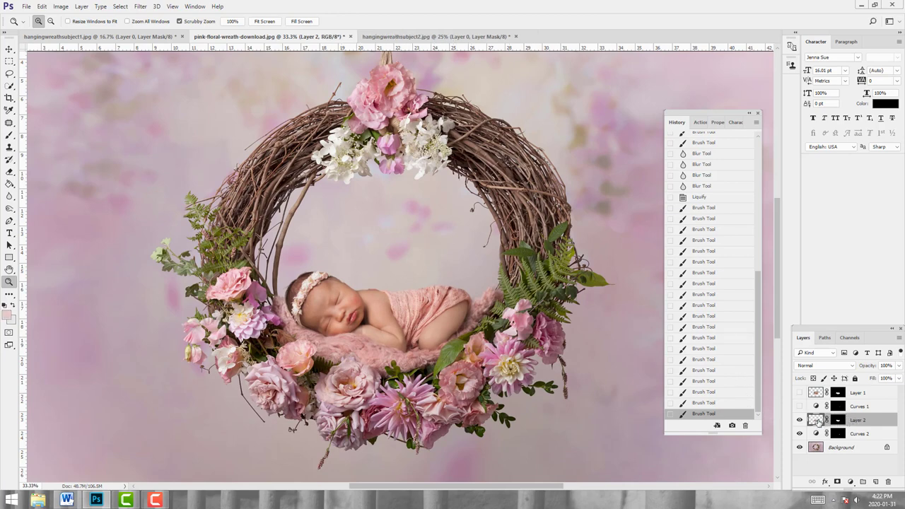
left_click(851, 482)
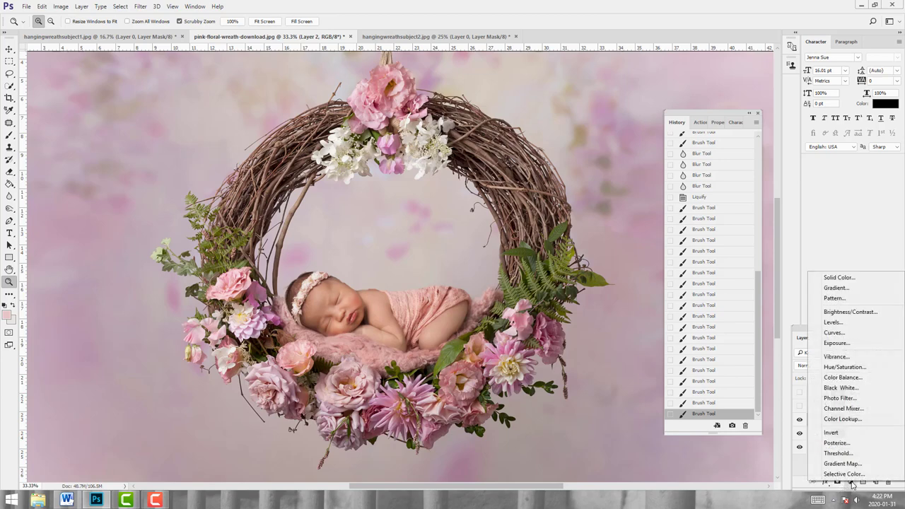
left_click(852, 336)
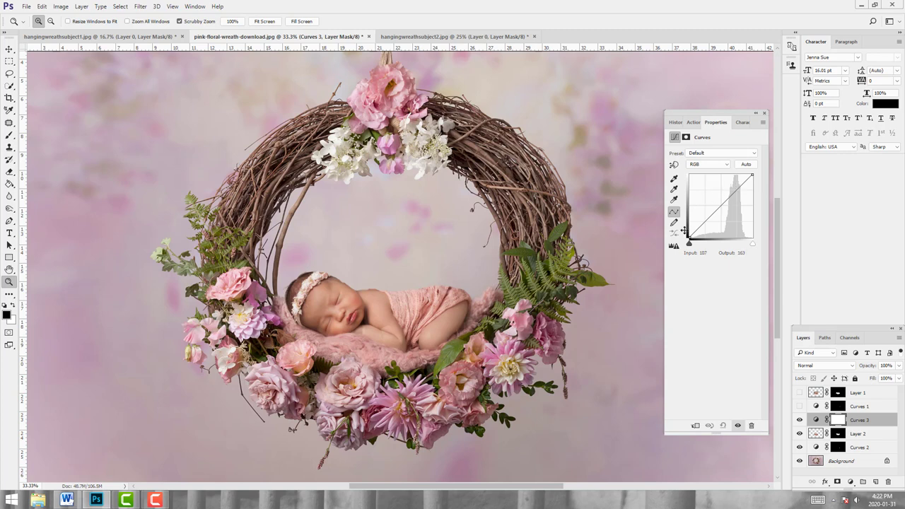
left_click(735, 190)
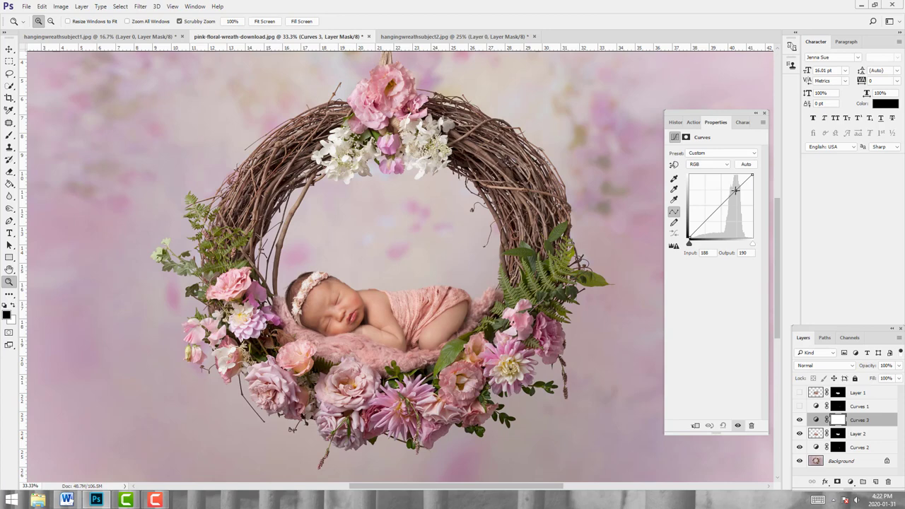
left_click_drag(736, 190, 734, 190)
left_click_drag(736, 190, 734, 188)
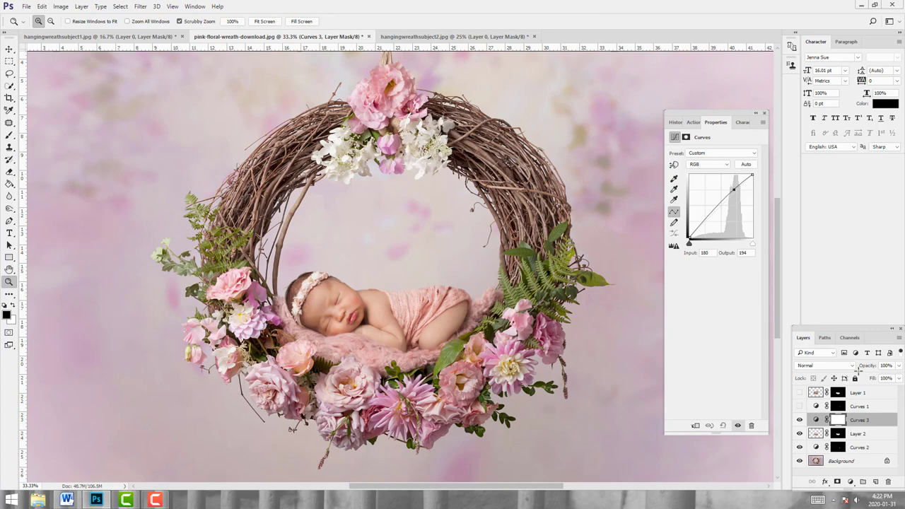
Clip the Curves 3 adjustment to Layer 2 so it affects only the baby.
left_click(874, 424)
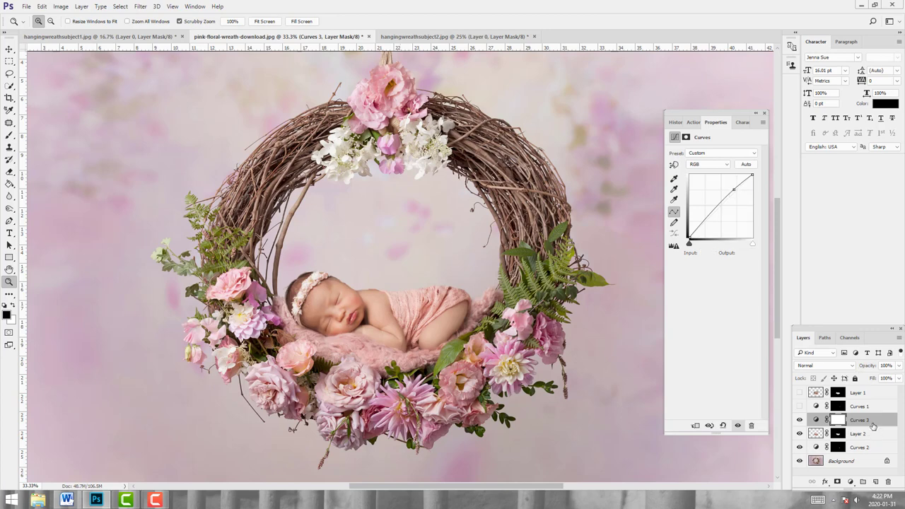
right_click(874, 425)
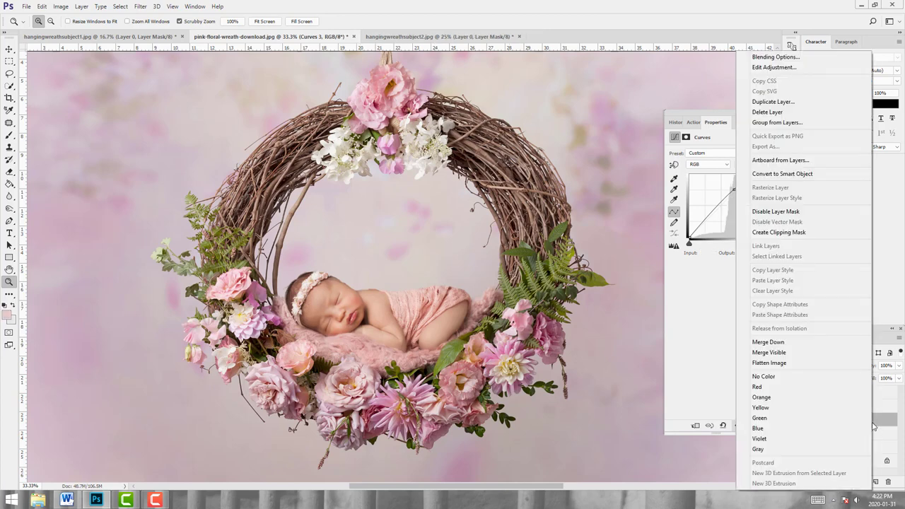
left_click(813, 233)
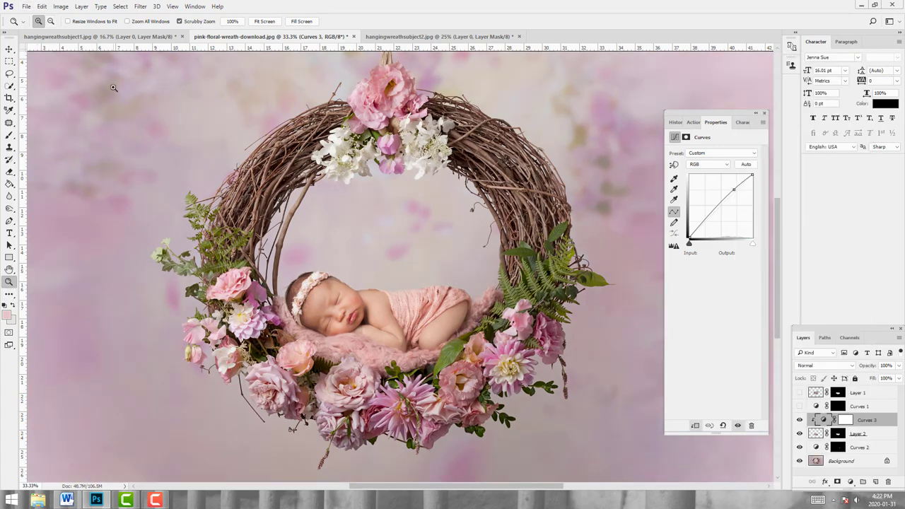
Compare the whole composite with and without the Curves 3 adjustment.
left_click_drag(356, 240, 329, 241)
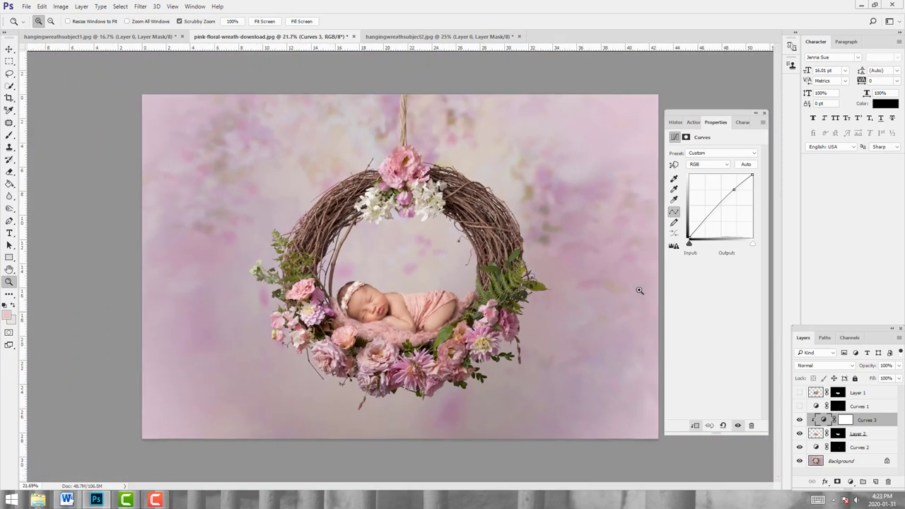
left_click(800, 420)
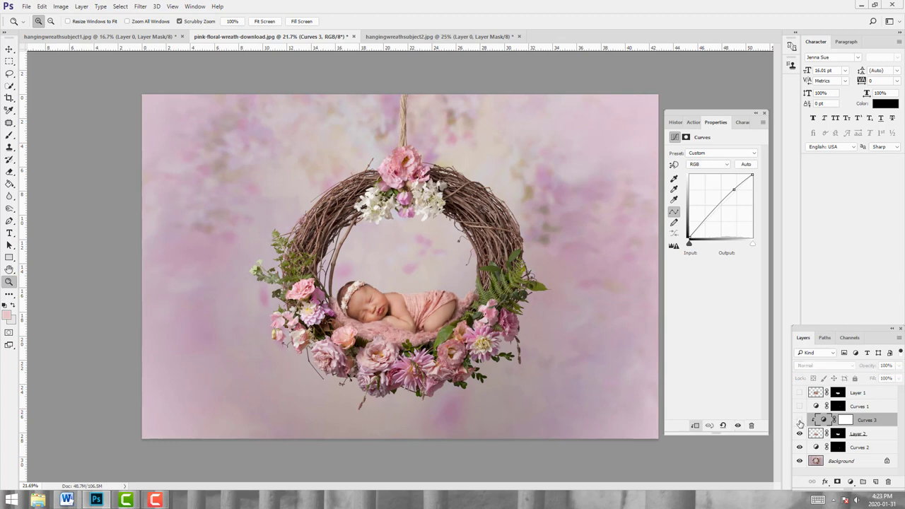
left_click(800, 420)
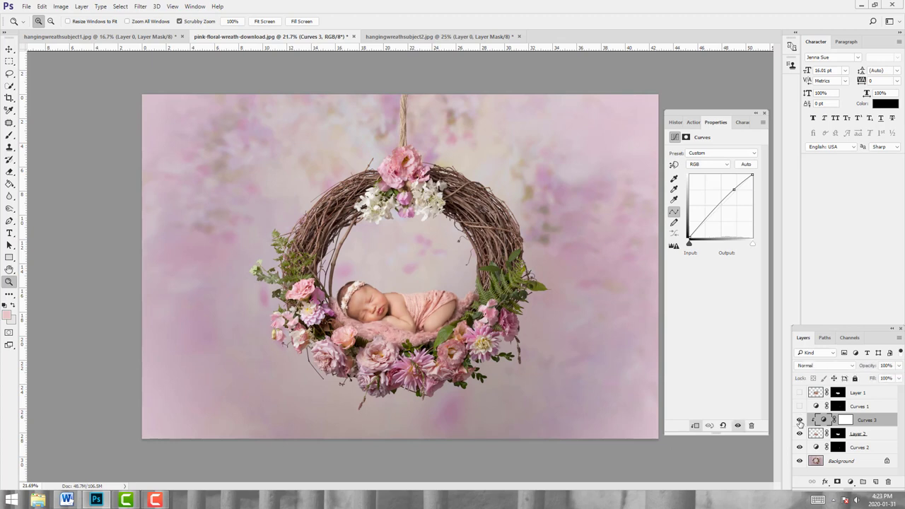
Reduce the Curves 3 brightening to input 186, output 192 and compare the image with and without it.
left_click(847, 421)
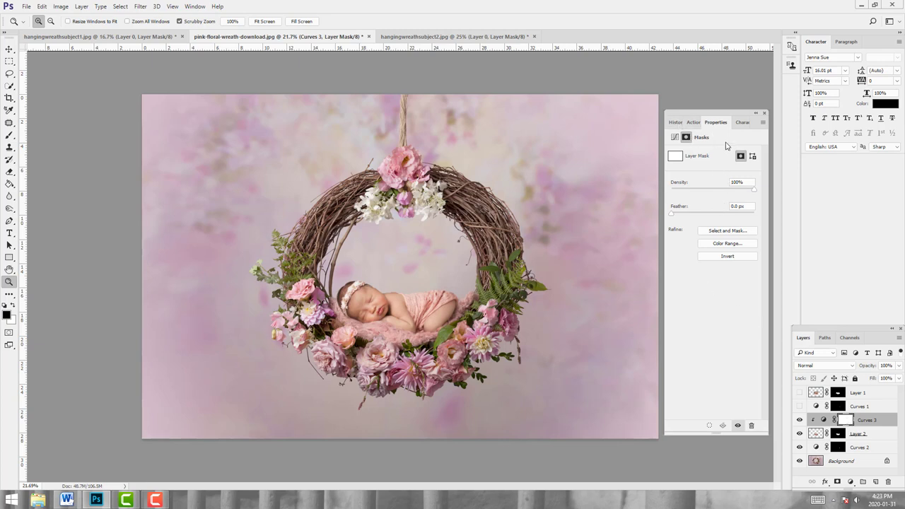
left_click(822, 422)
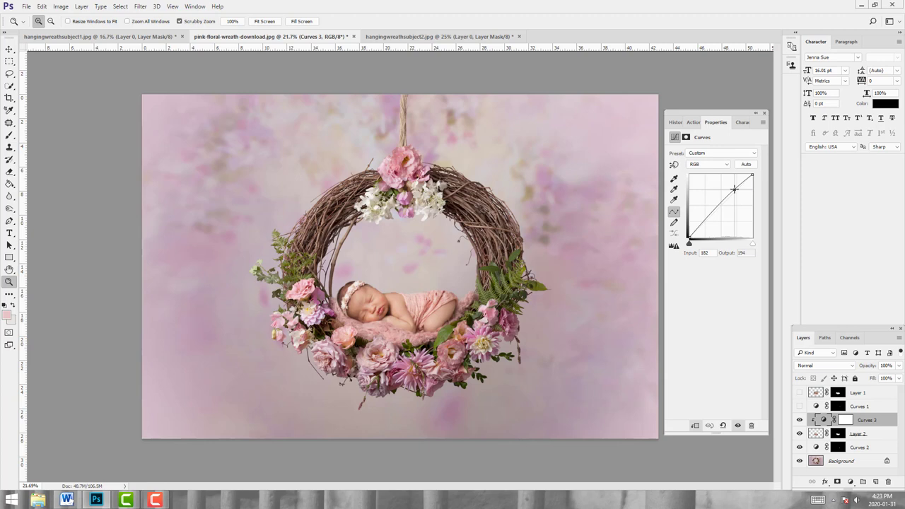
left_click_drag(735, 189, 736, 190)
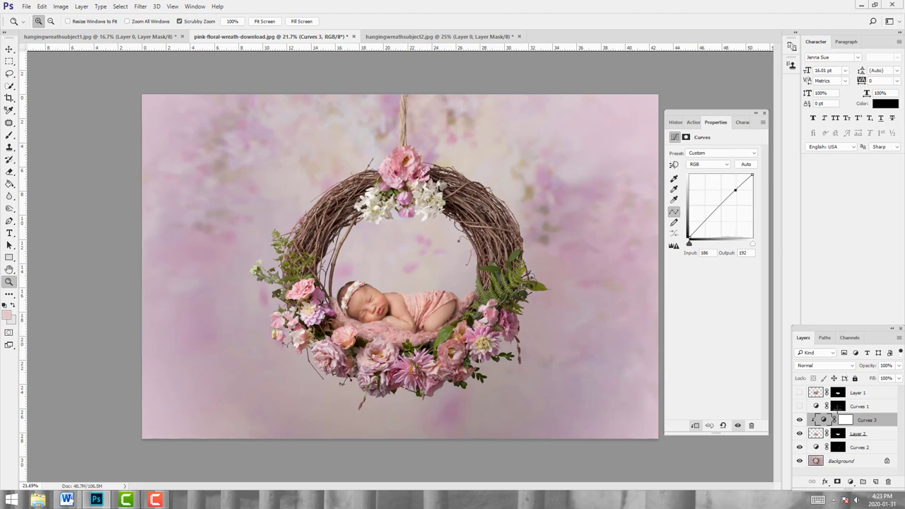
left_click(799, 420)
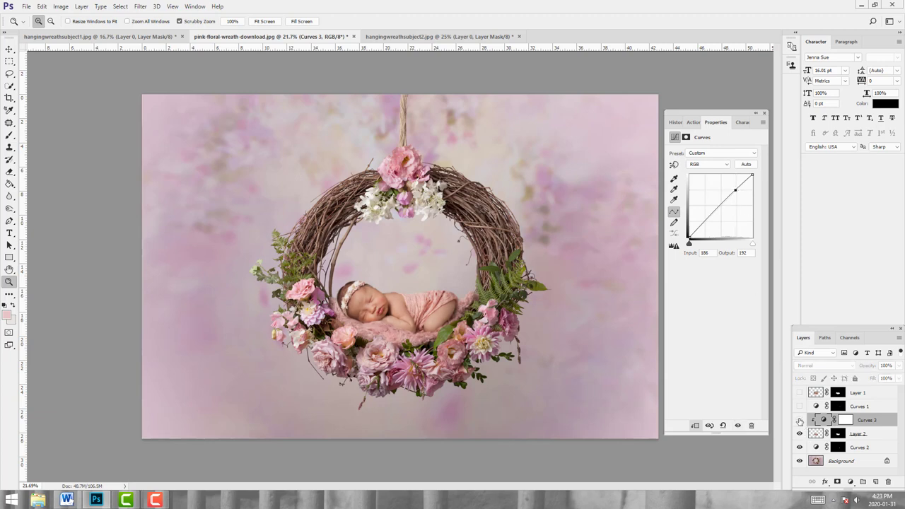
left_click(800, 420)
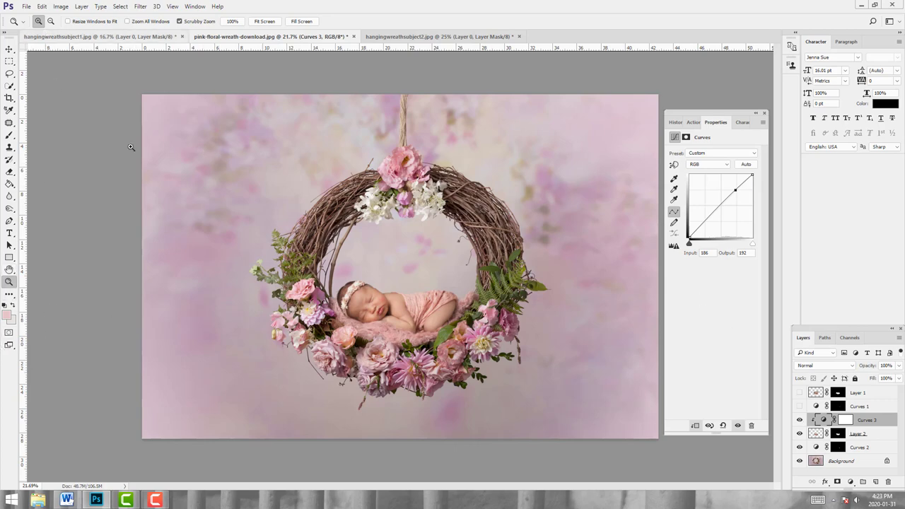
Select Layer 2's mask and set up a white brush at 100% opacity and 100% flow.
left_click(371, 316)
scroll(477, 321, "down", 2)
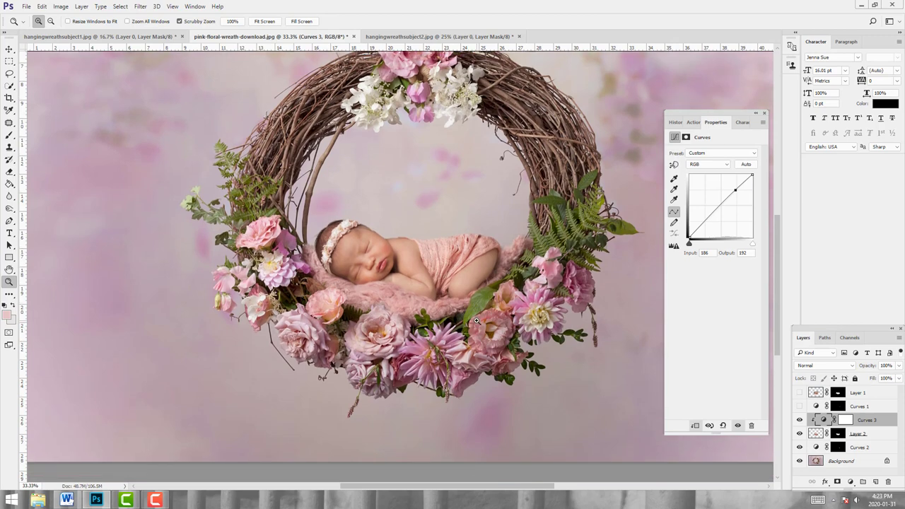
scroll(477, 321, "down", 1)
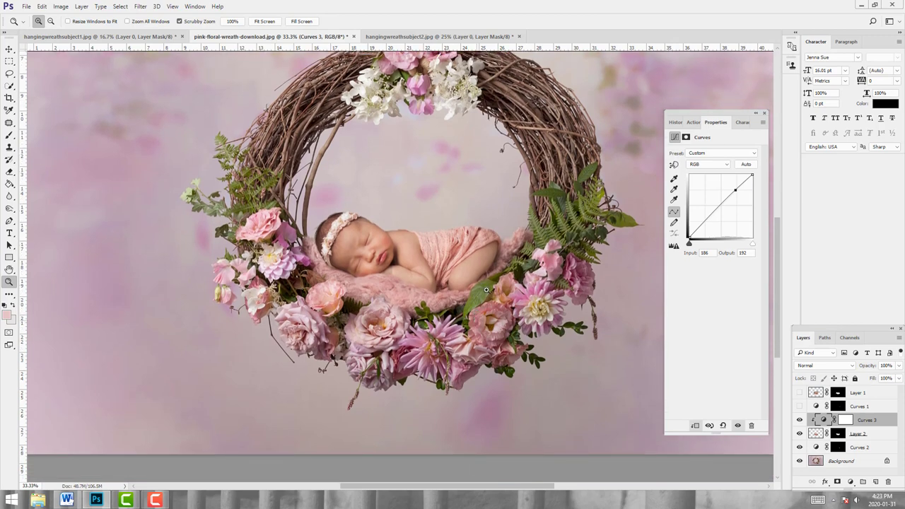
left_click(399, 229)
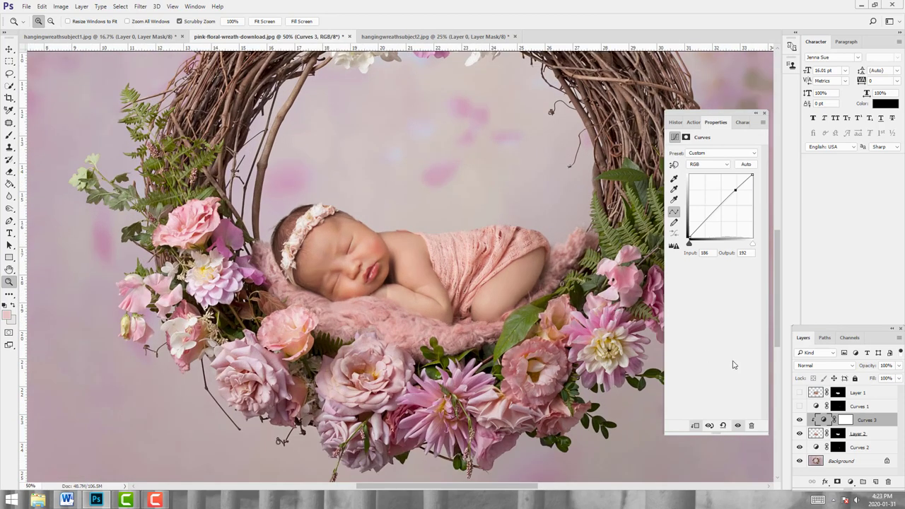
left_click(838, 434)
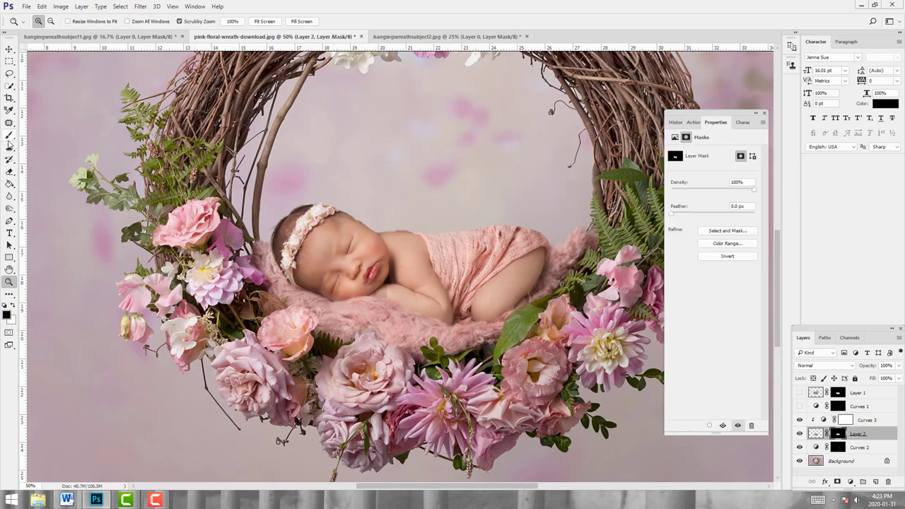
left_click(9, 138)
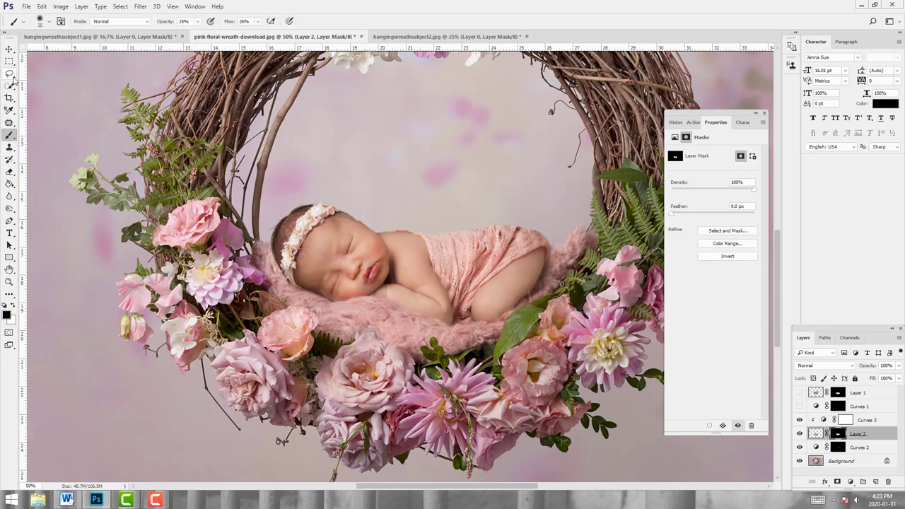
left_click(197, 21)
left_click_drag(200, 34, 291, 33)
left_click(259, 21)
left_click(12, 305)
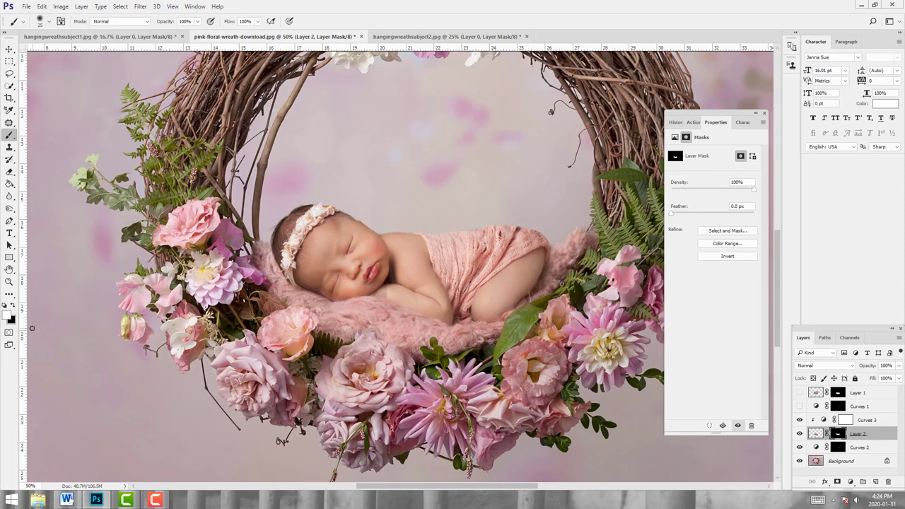
key("z")
left_click_drag(327, 274, 200, 278)
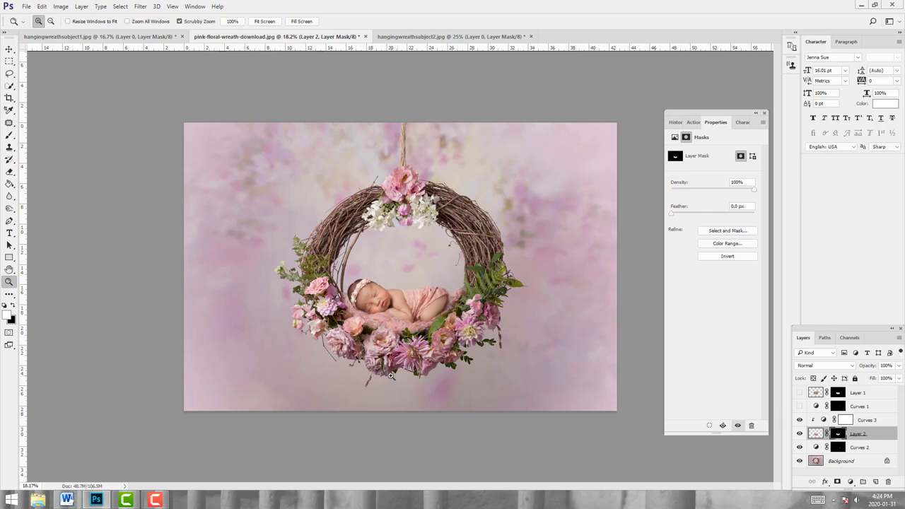
left_click(157, 500)
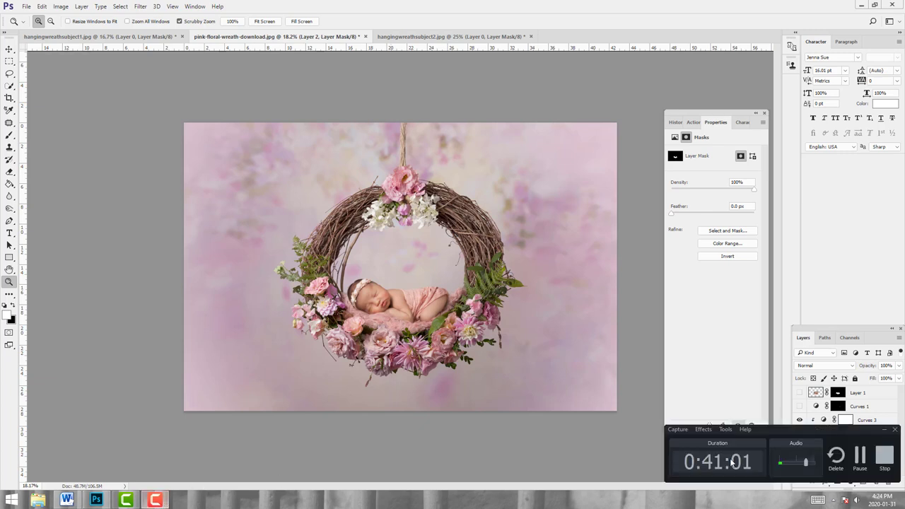